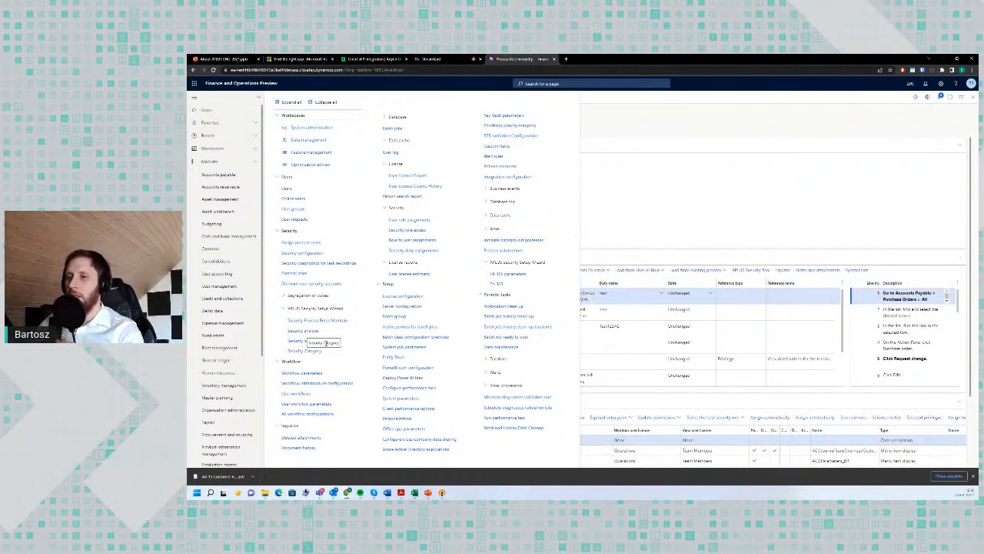
- Open the Sales Representative role under Sales Department in the Webinar Q&A process role hierarchy and select its AR 1.6 Reporting Col job task
left_click(657, 228)
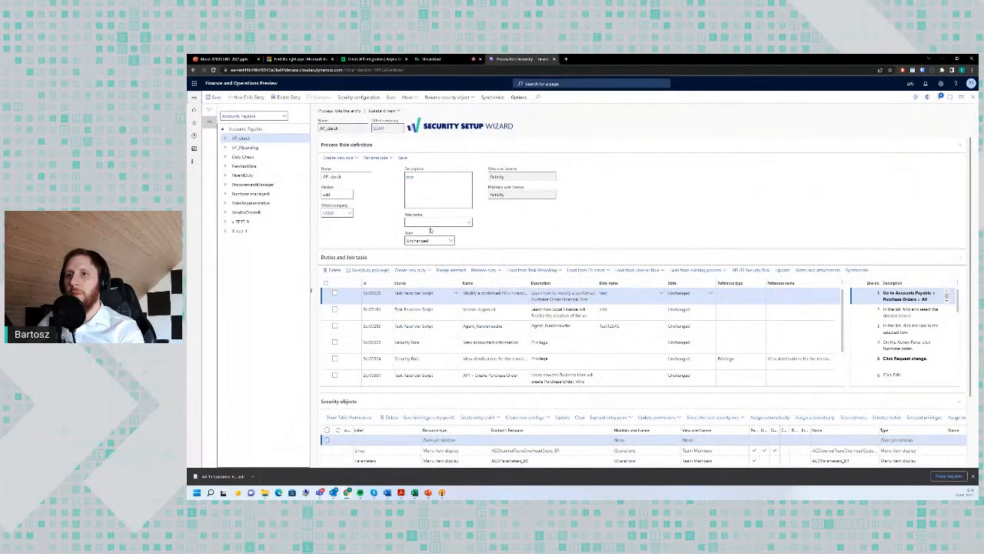
left_click(284, 116)
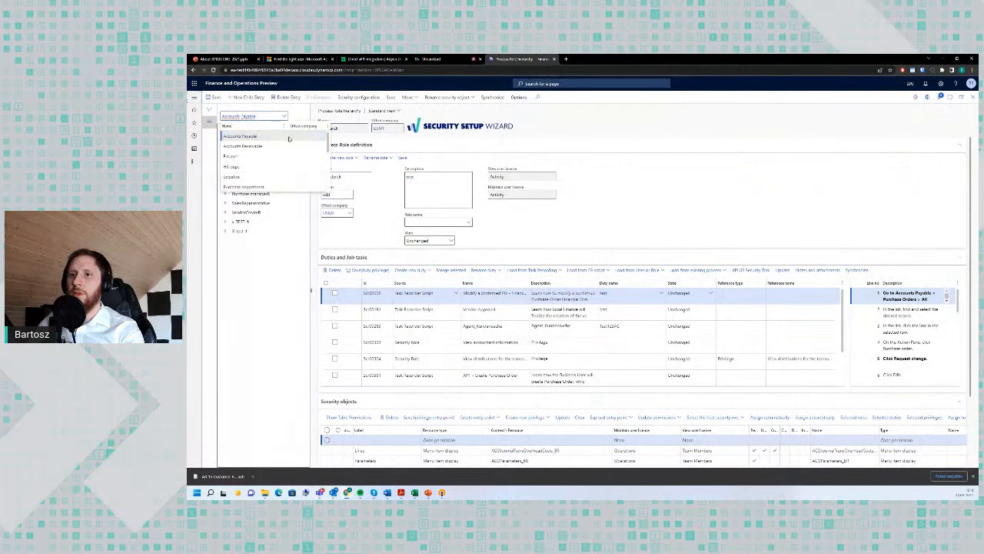
left_click(248, 186)
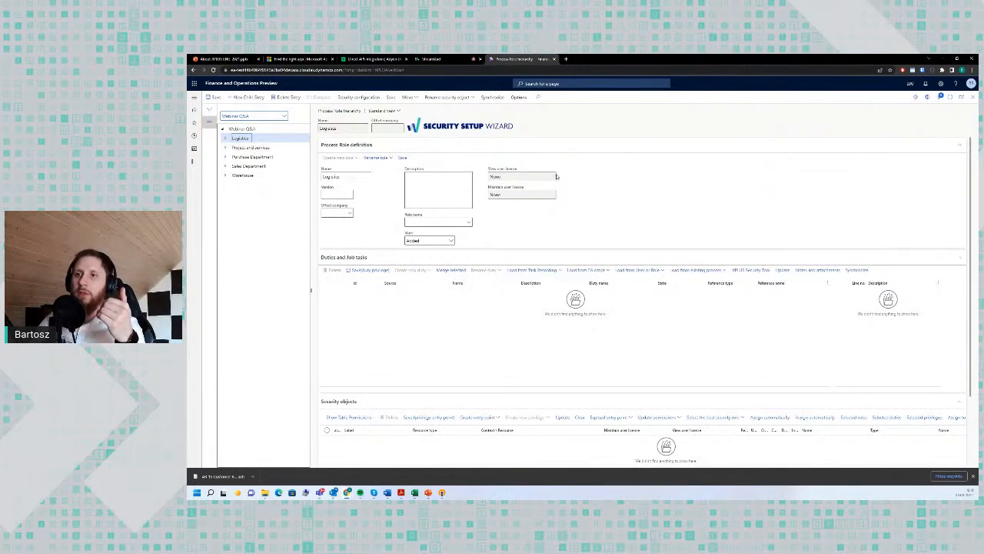
left_click(224, 166)
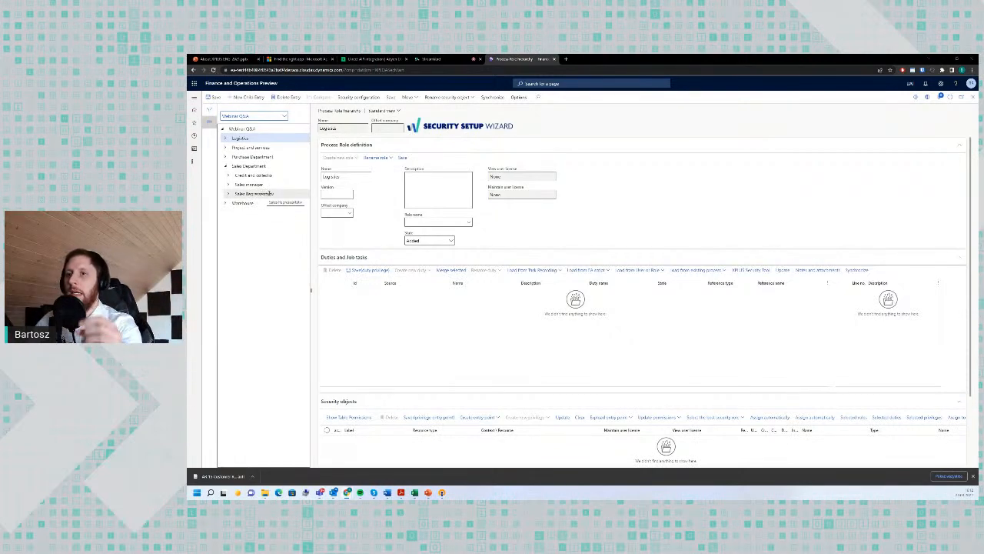
left_click(254, 193)
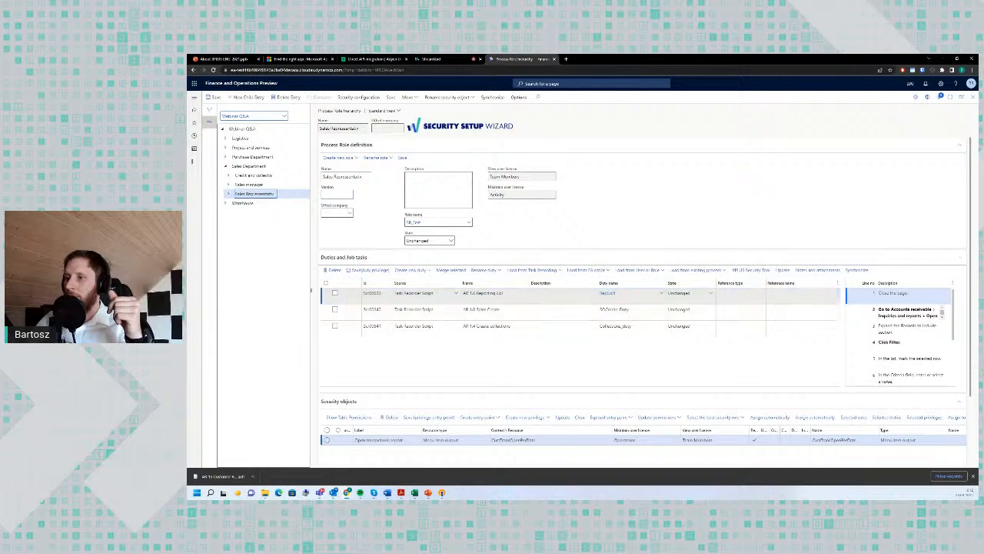
left_click(549, 298)
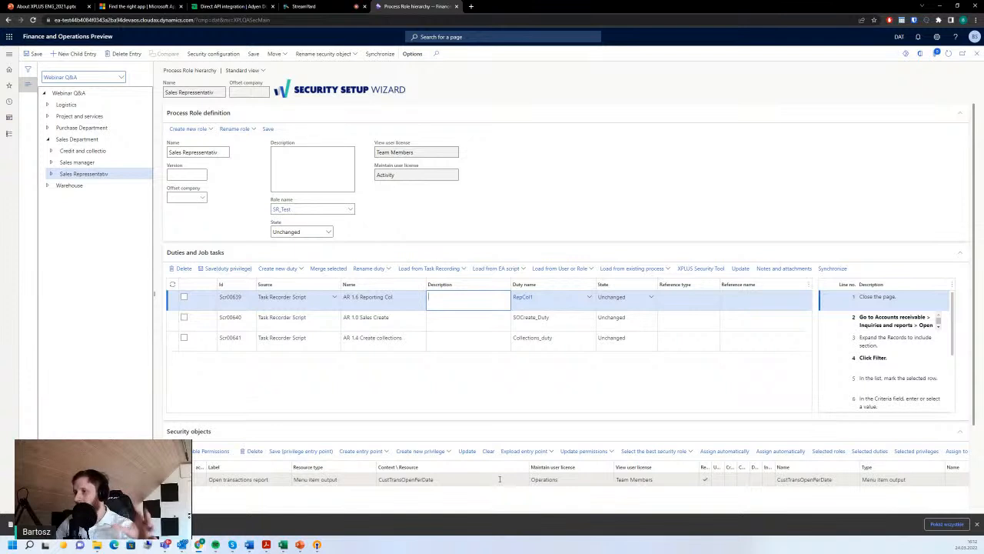
- Grant Create, Correct and Delete permissions on the Sales order security object of the AR 1.0 Sales Create job task
left_click(460, 324)
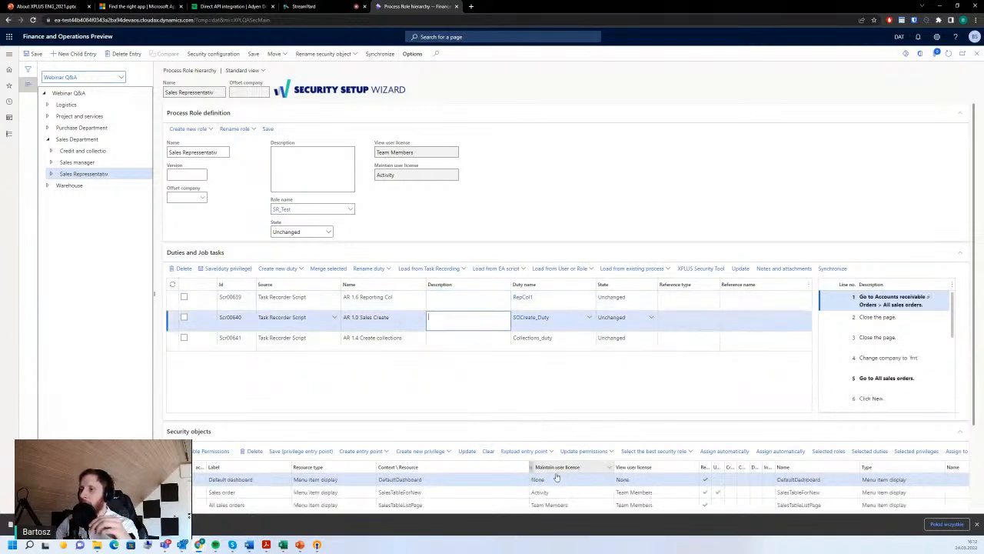
scroll(570, 405, "down", 1)
scroll(571, 406, "down", 2)
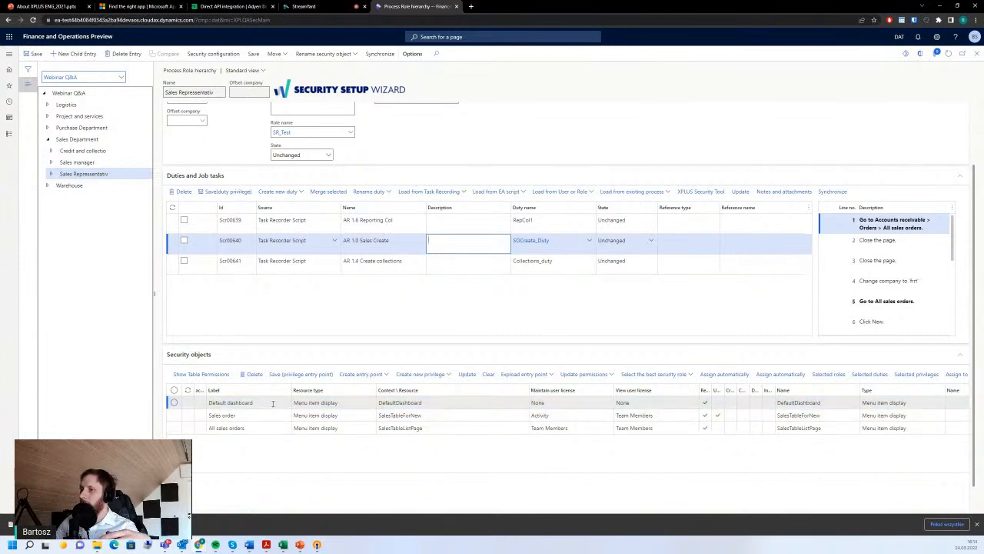
left_click(771, 405)
left_click(747, 420)
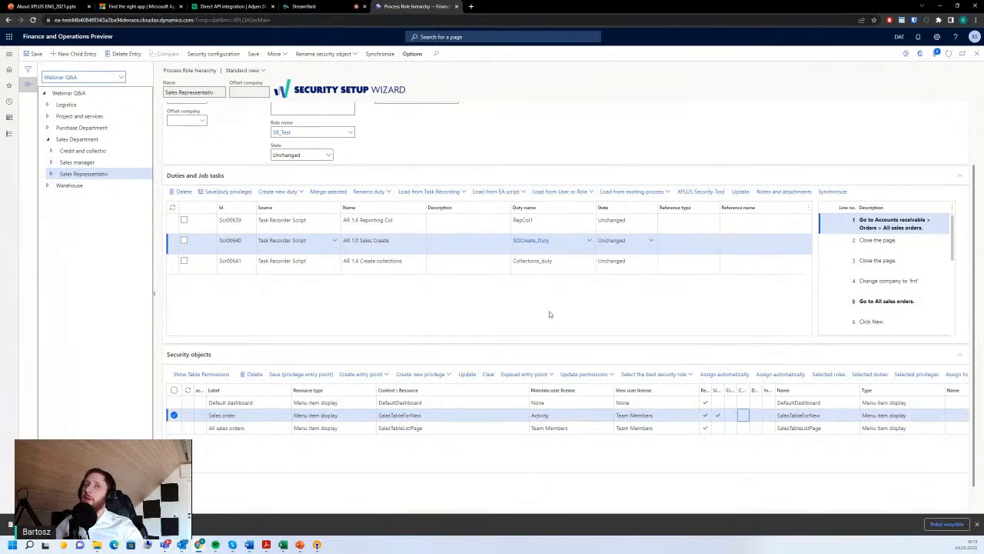
left_click(731, 416)
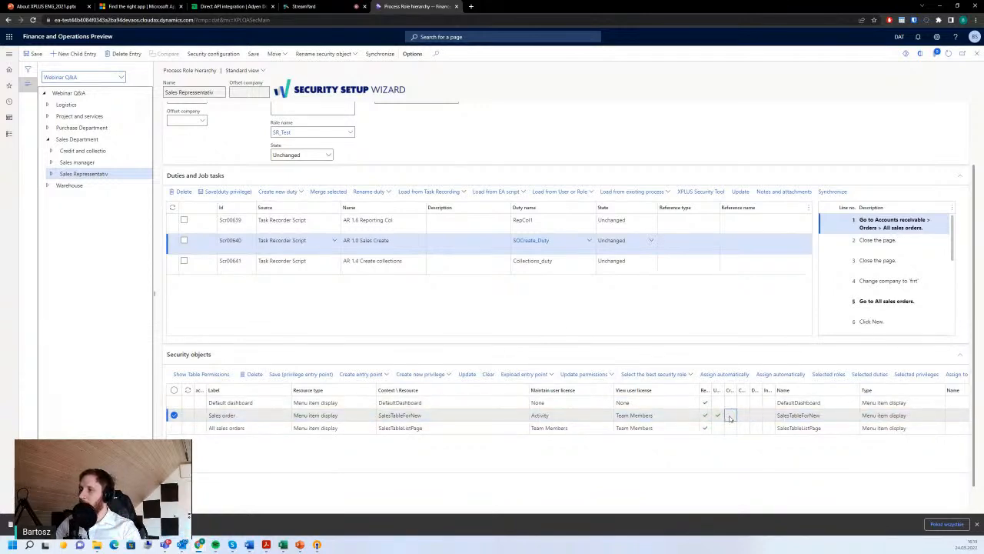
left_click(594, 374)
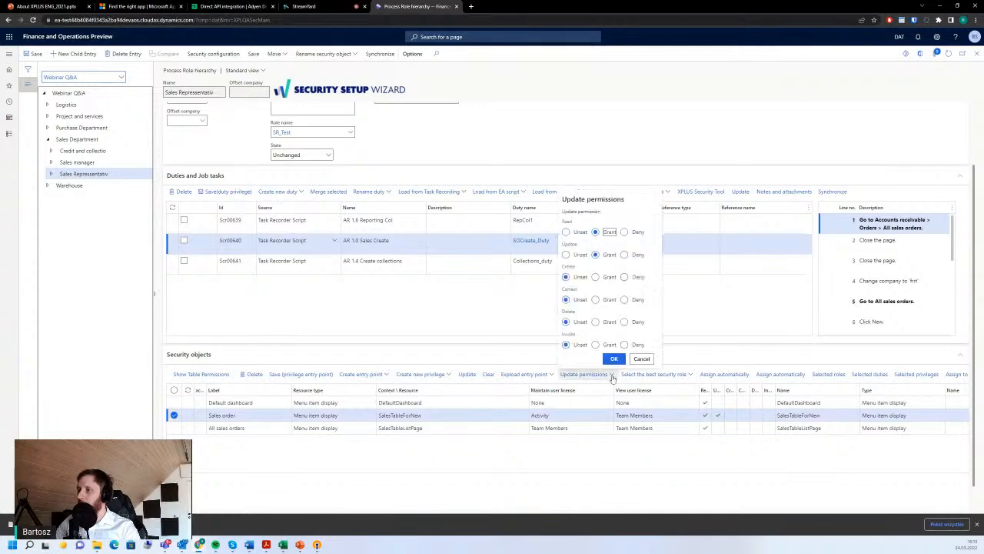
left_click(597, 277)
left_click(597, 299)
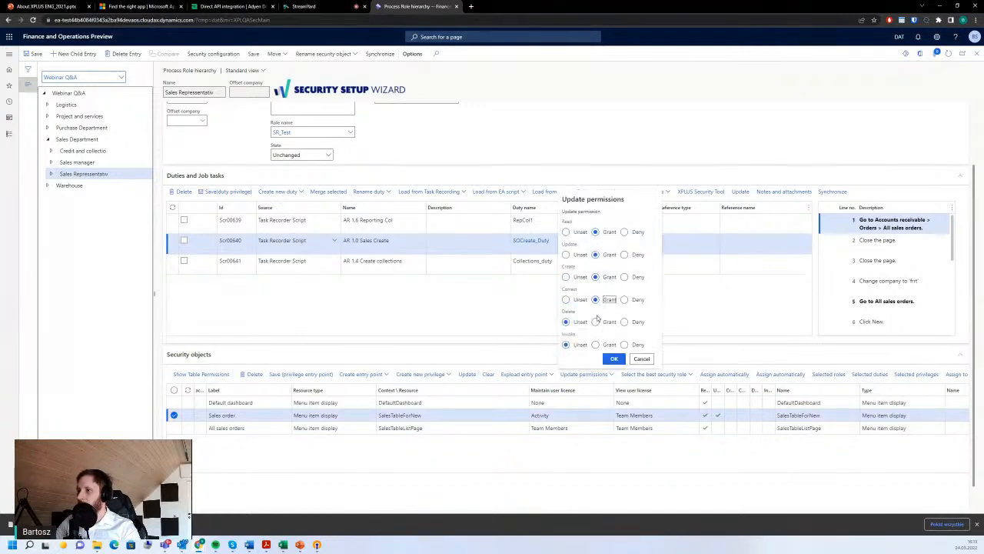
left_click(596, 323)
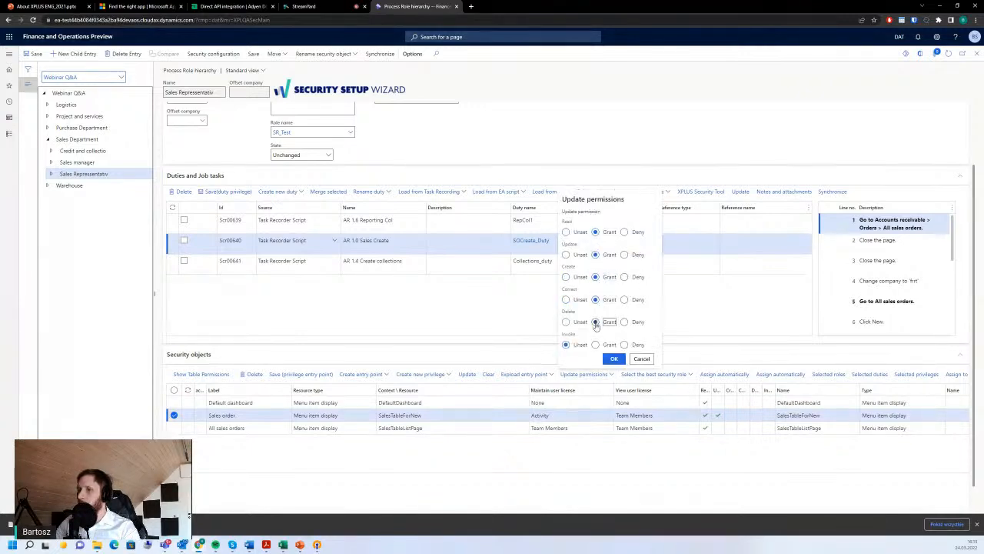
left_click(614, 358)
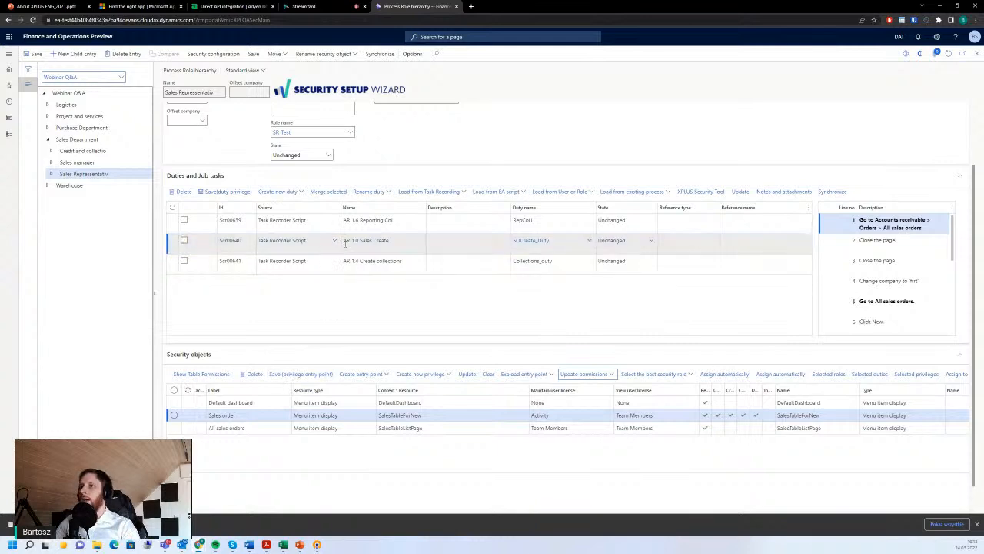
left_click(300, 243)
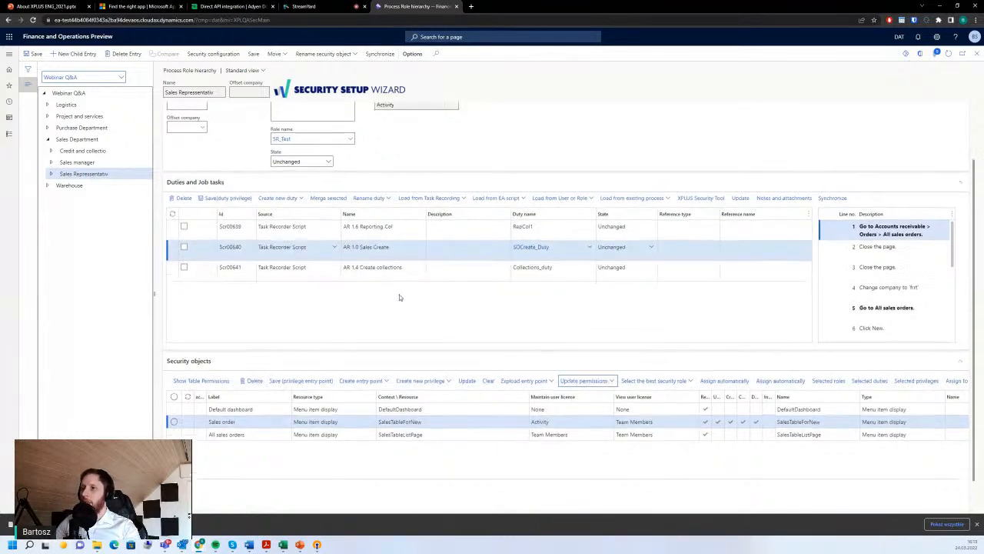
scroll(400, 298, "up", 2)
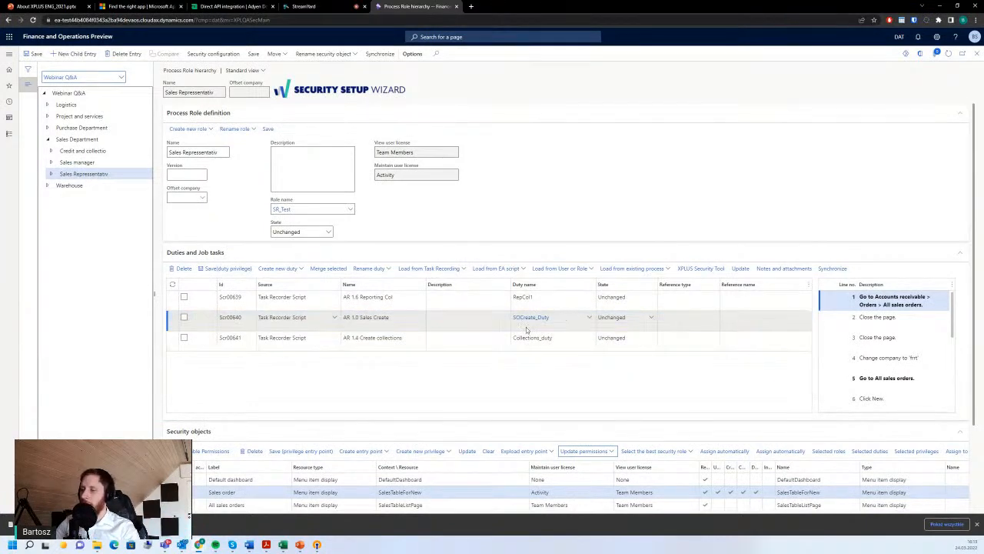
scroll(407, 346, "down", 1)
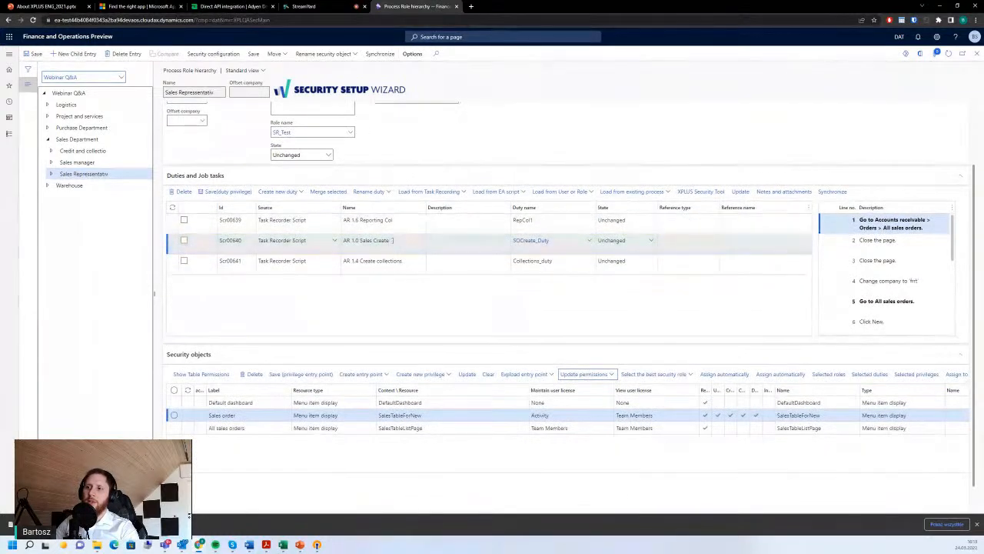
scroll(384, 228, "up", 1)
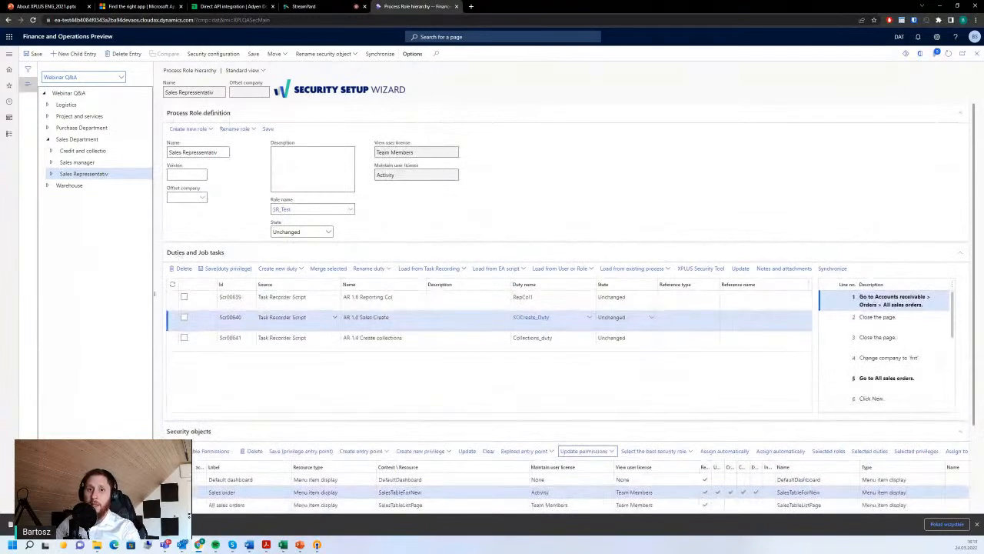
- Switch to the test user's incognito window, examine the menu items offered under the available modules, and return to the Security Setup Wizard window
left_click_drag(0, 85, 527, 30)
left_click(10, 133)
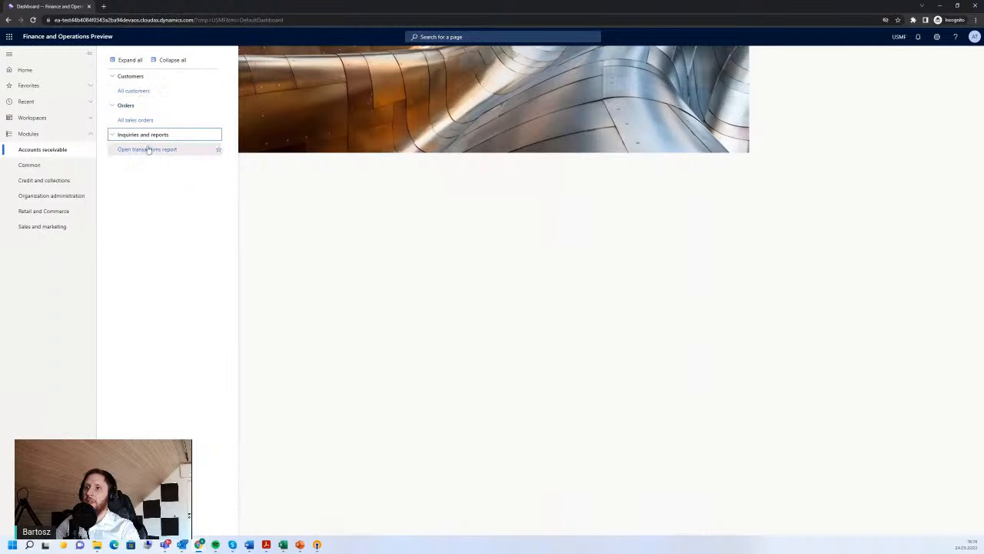
left_click(55, 181)
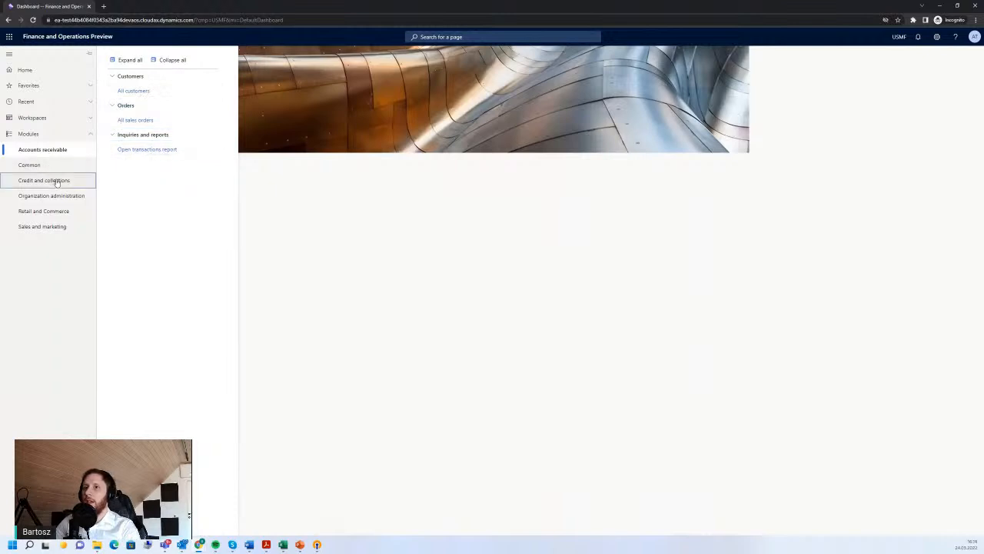
left_click(66, 195)
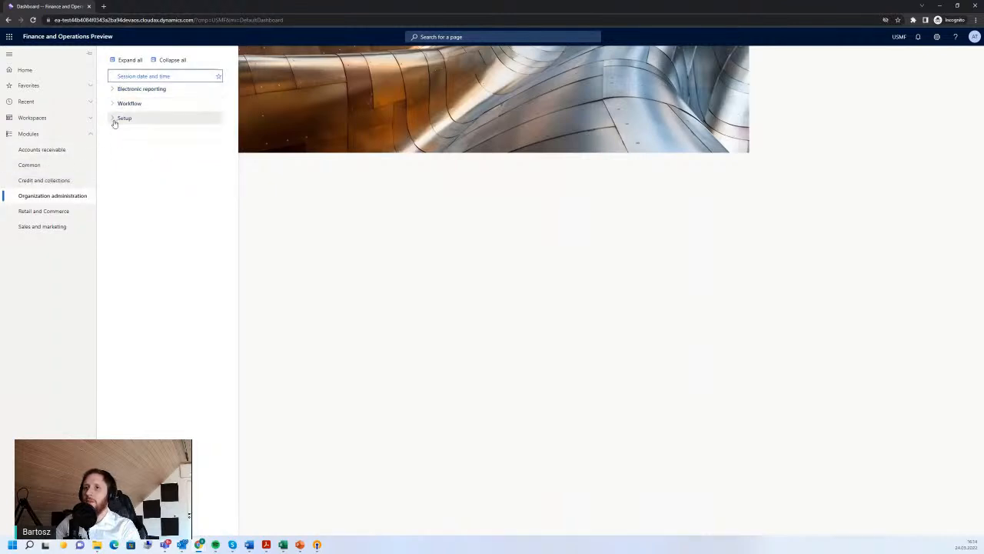
left_click(35, 181)
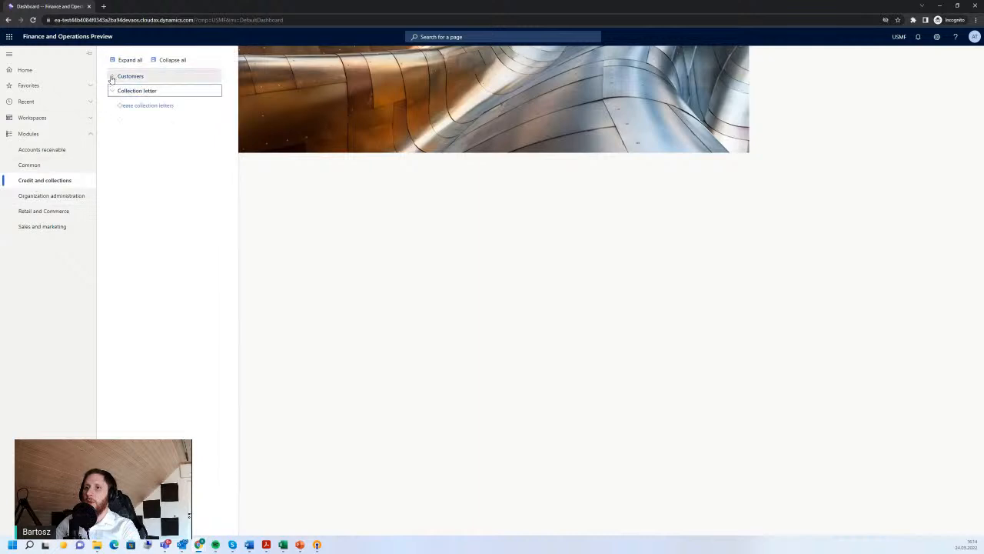
left_click(48, 229)
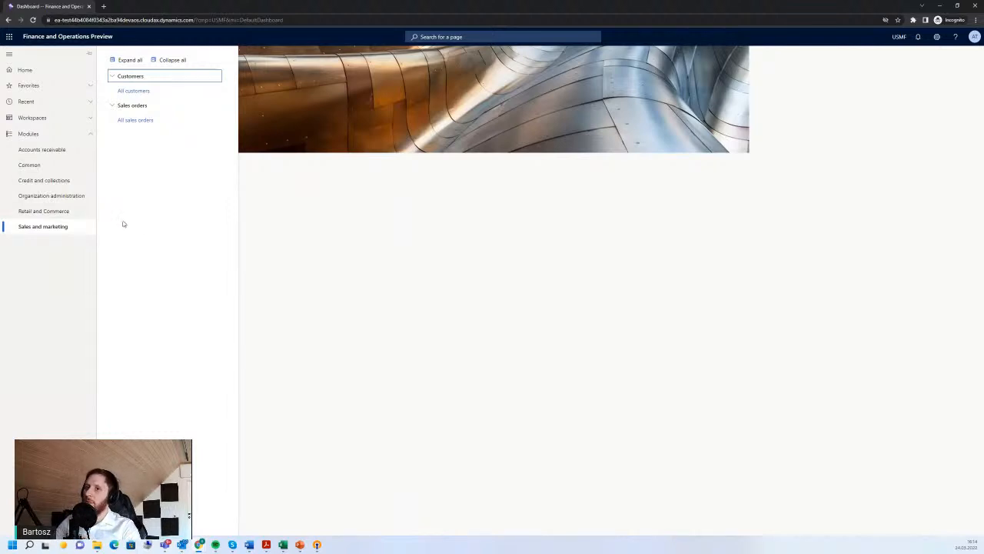
left_click(46, 211)
left_click(56, 198)
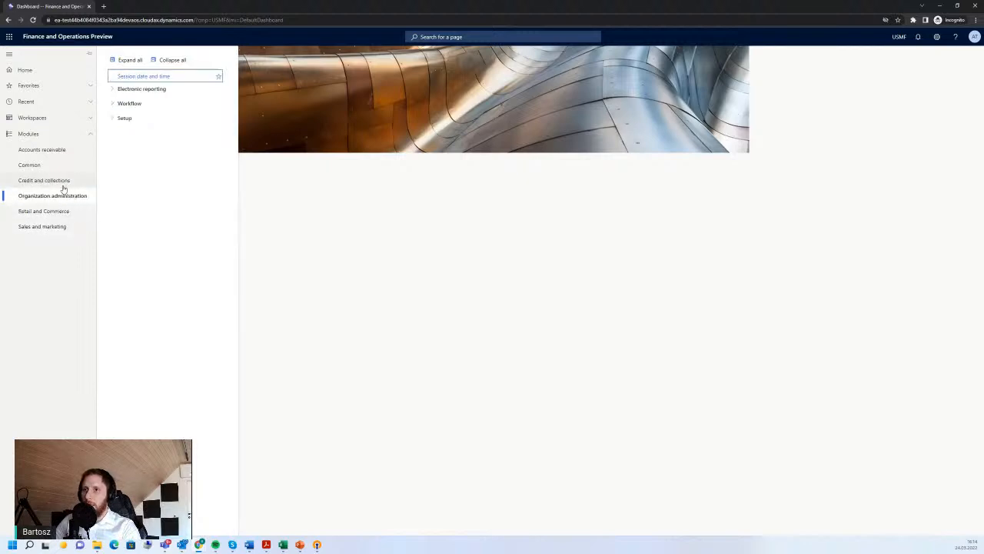
left_click(46, 153)
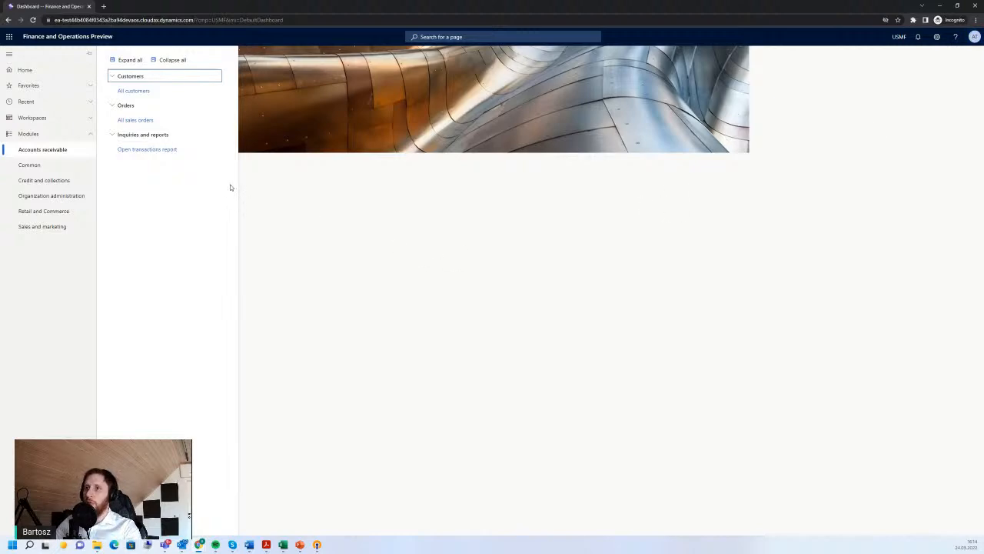
left_click_drag(512, 7, 0, 100)
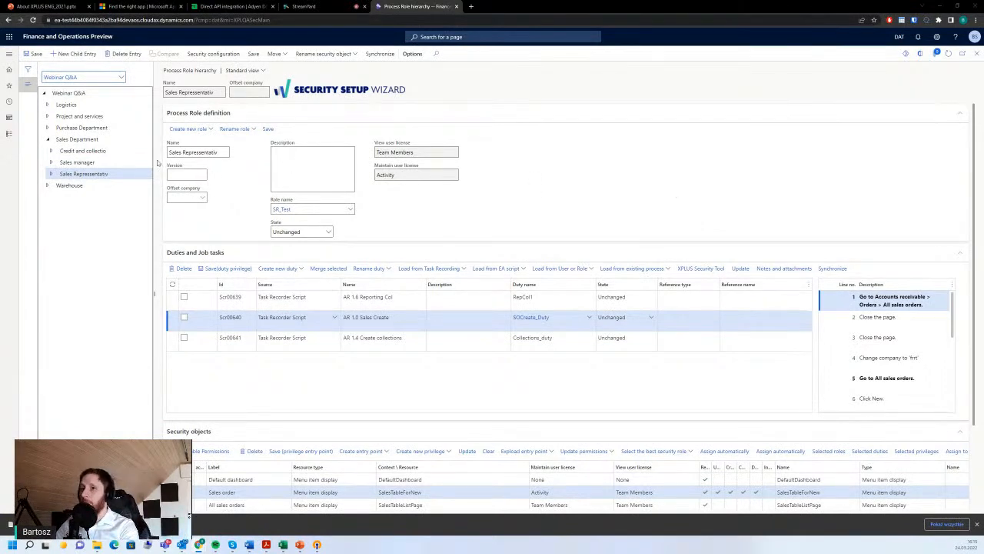
- Select the Sales manager role under Sales Department and start a new Task recorder recording named WEbinaerSession
left_click(94, 164)
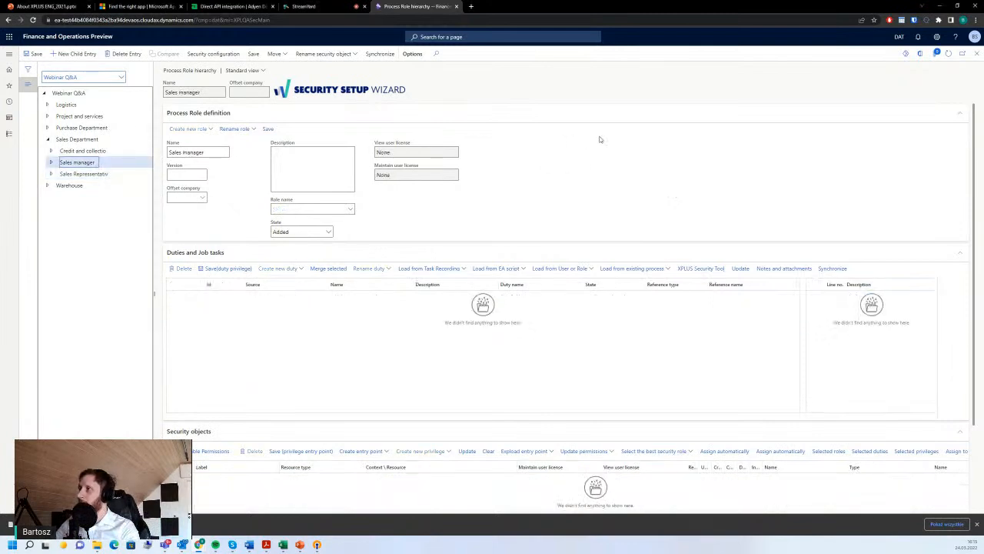
left_click(937, 36)
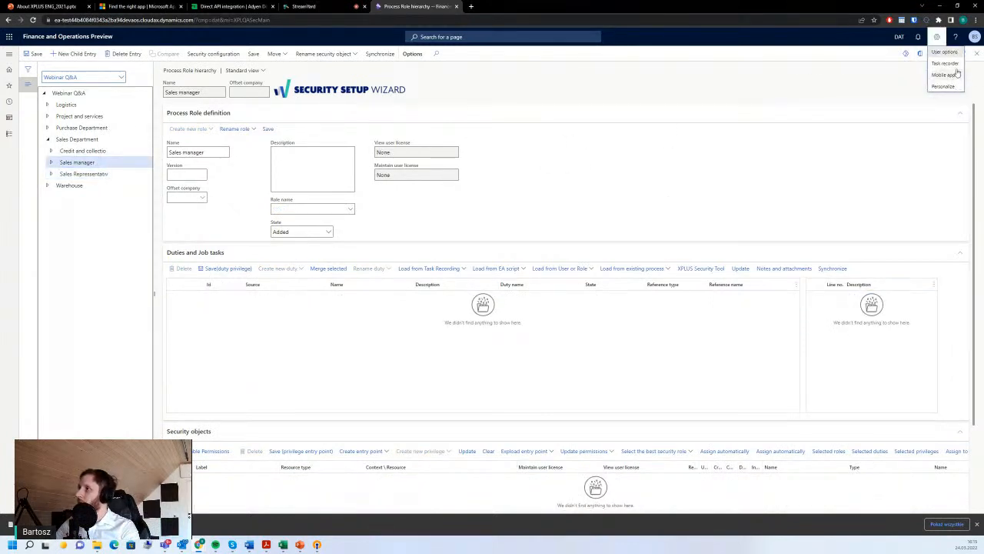
left_click(951, 63)
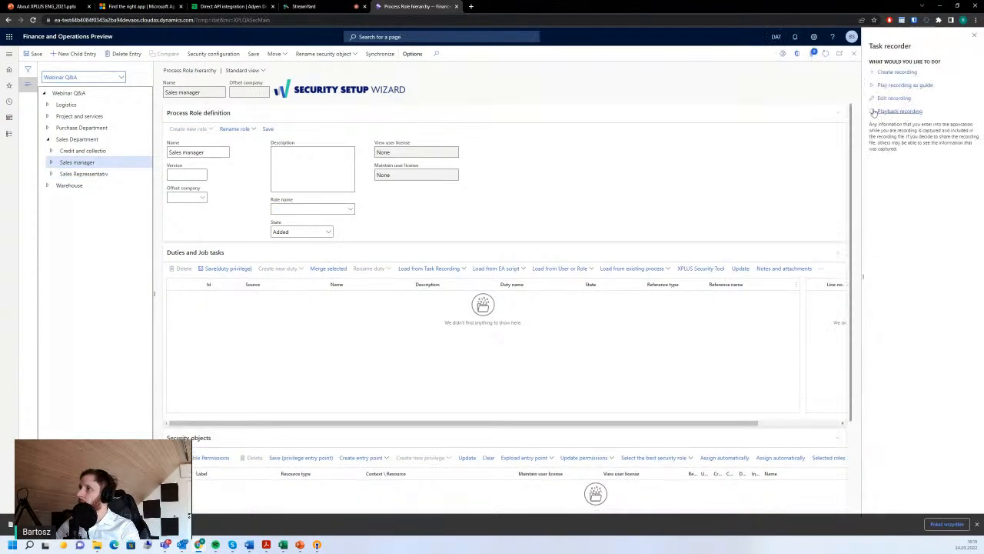
left_click(896, 72)
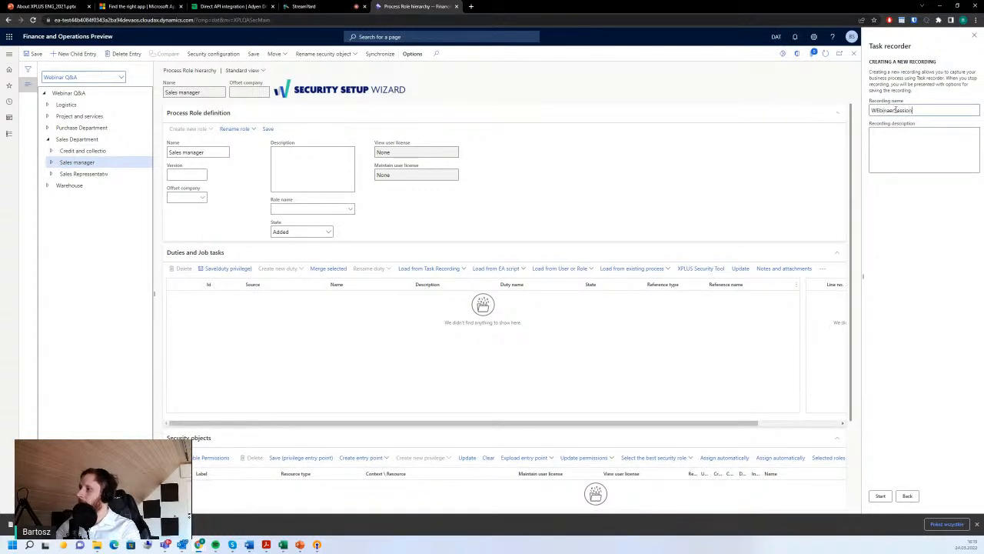
left_click(880, 496)
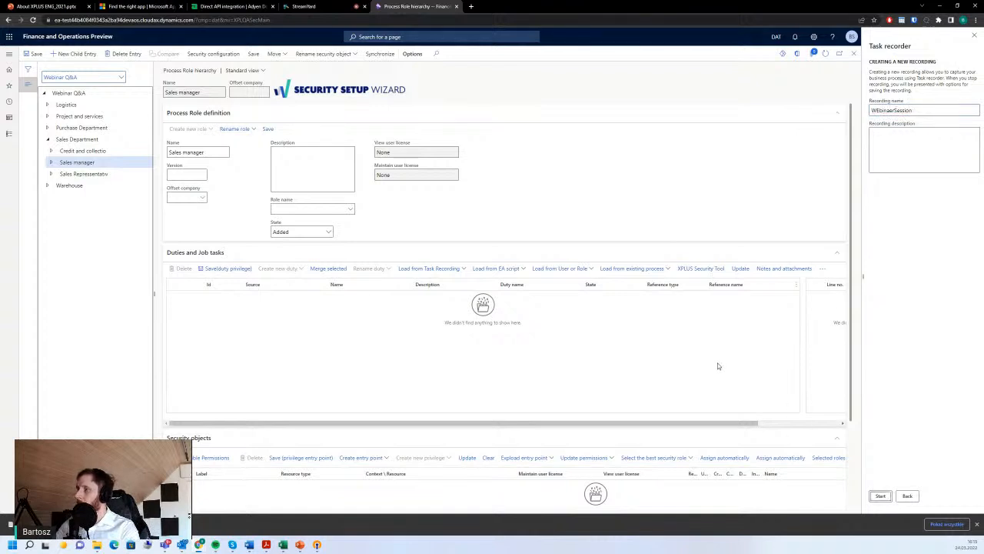
left_click(881, 496)
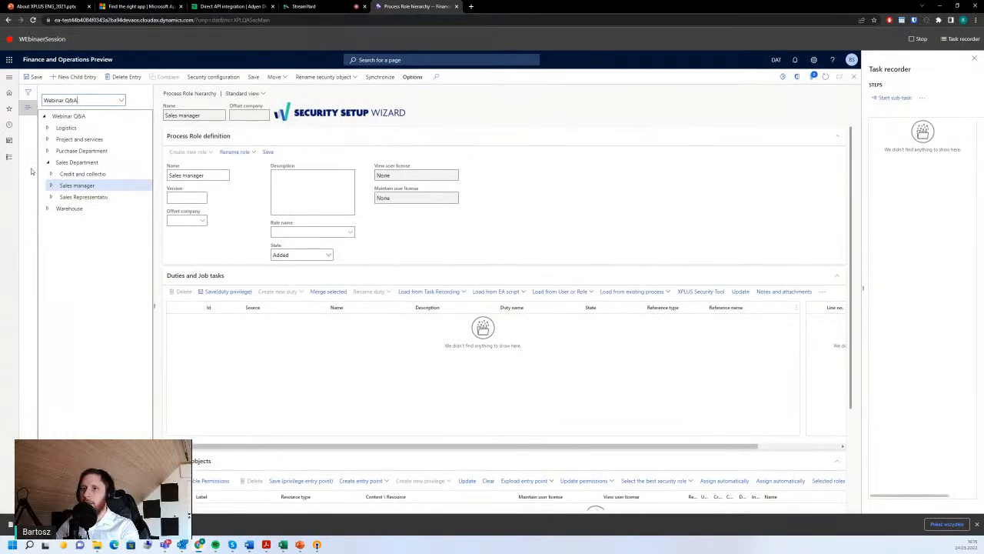
- Open the Workers page from the Workers section of the Human resources module
left_click(8, 158)
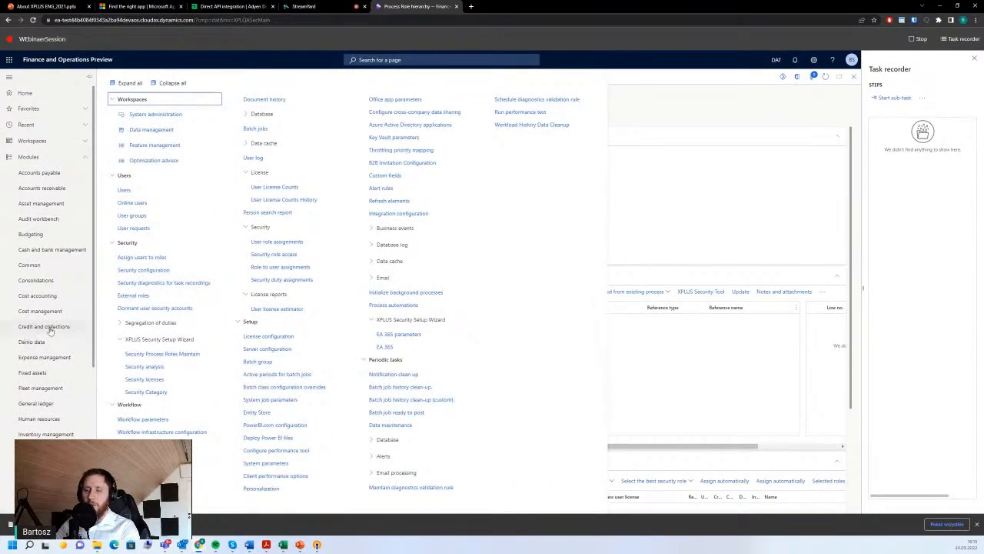
left_click(40, 419)
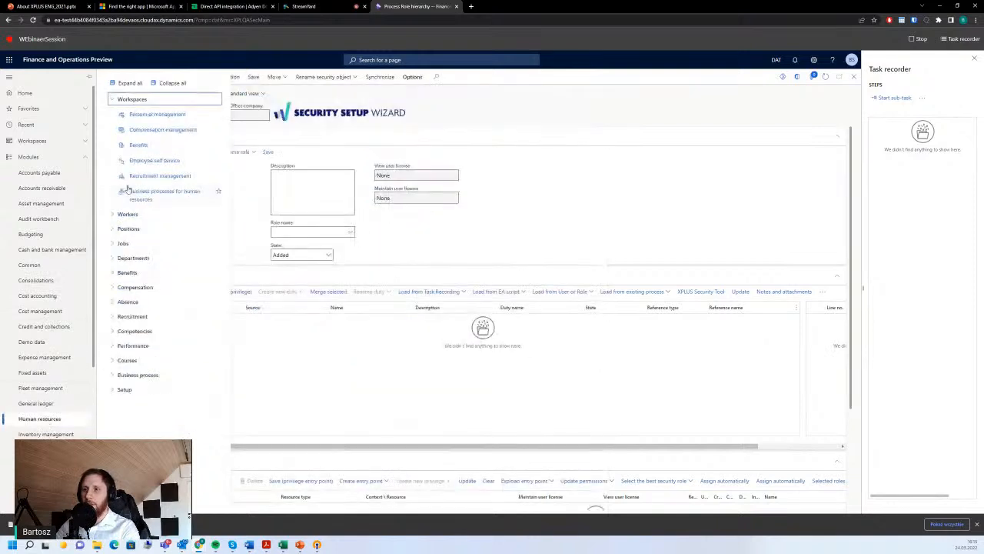
left_click(134, 218)
left_click(140, 228)
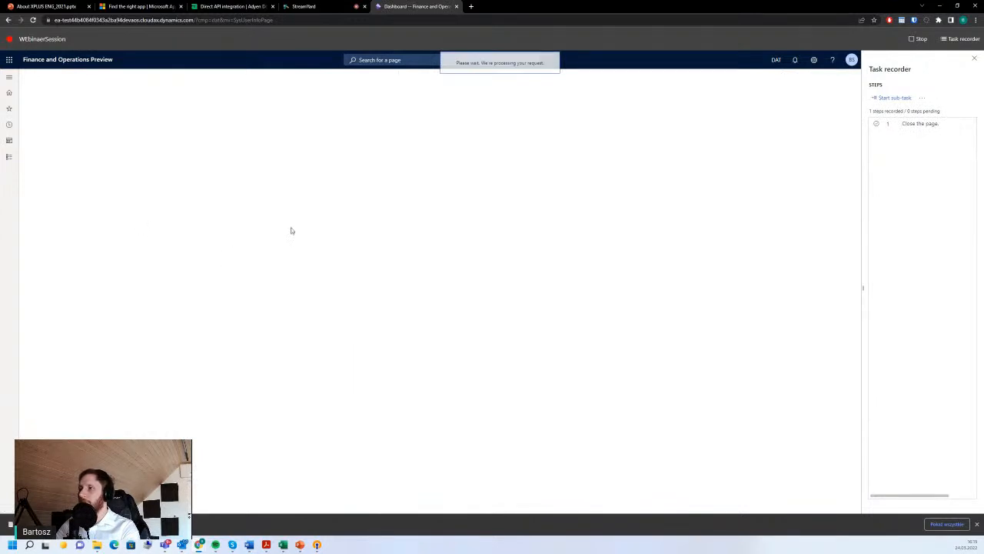
- Switch the active company from DAT to FRRT on the Employees page
left_click(777, 61)
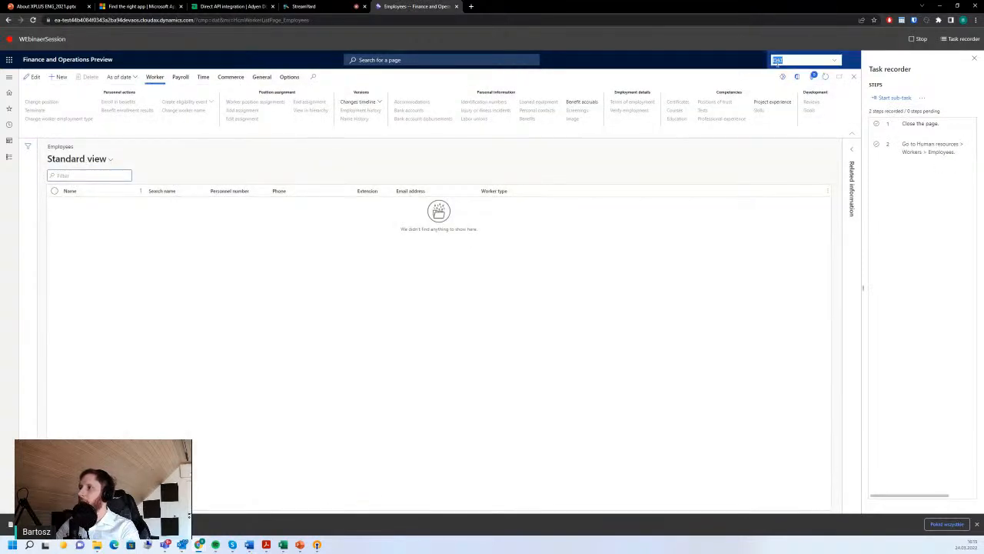
left_click(835, 62)
left_click(784, 102)
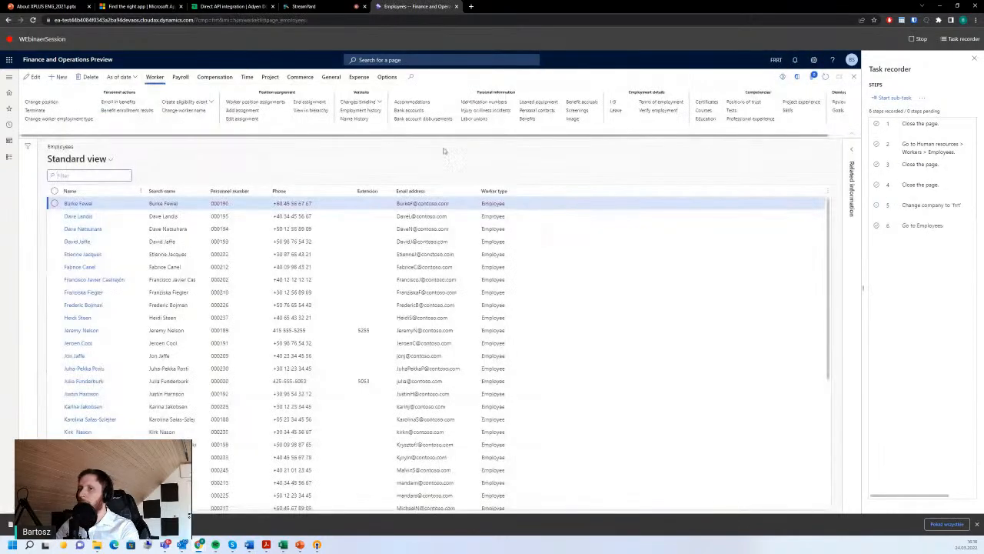
- Start hiring a new worker with first name test, middle name test, last name tes and last name prefix test
left_click(58, 78)
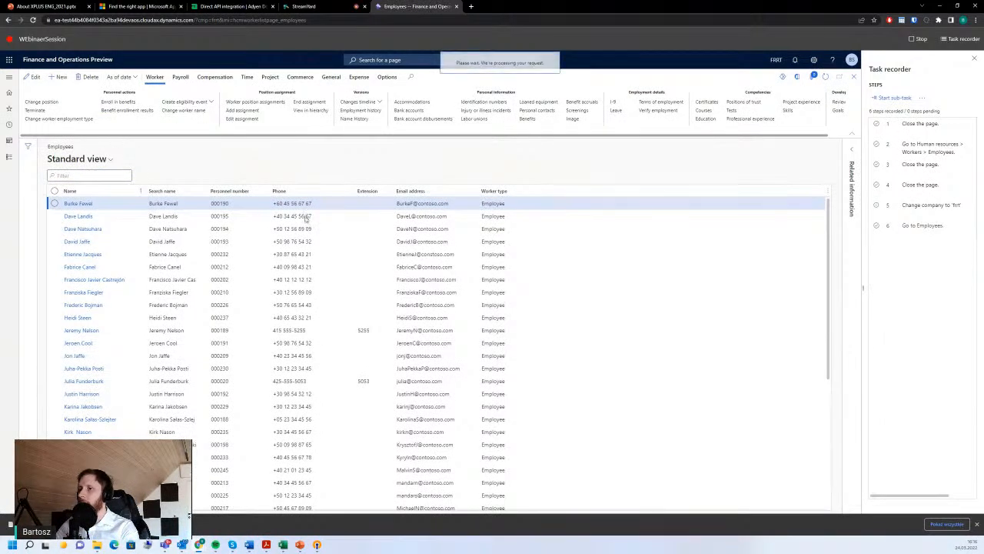
type("test")
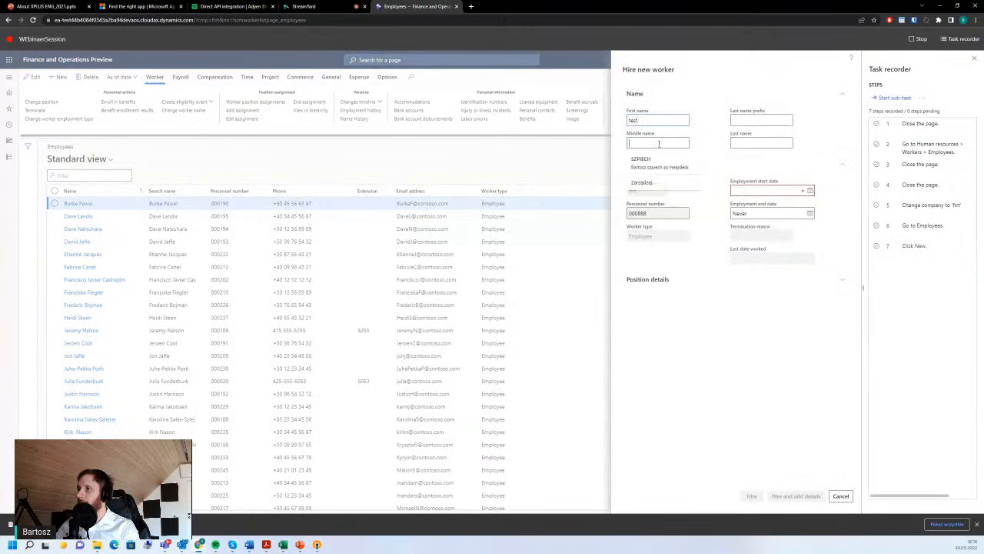
key("Tab")
type("test")
left_click(753, 143)
type("tes")
left_click(754, 118)
type("test")
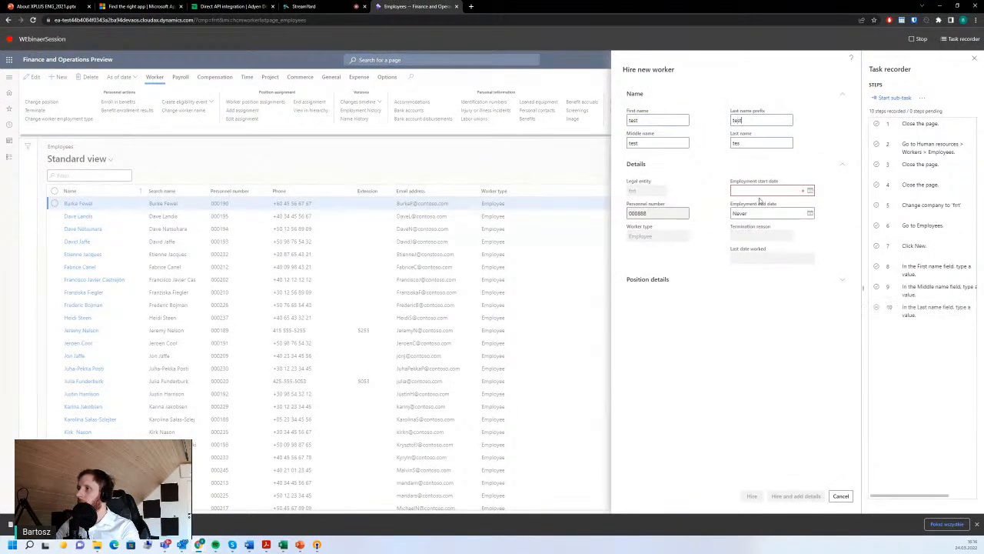
- Set the new worker's employment start date to the current date, 3/24/2022, and complete the hire
left_click(758, 191)
type("d")
key("Tab")
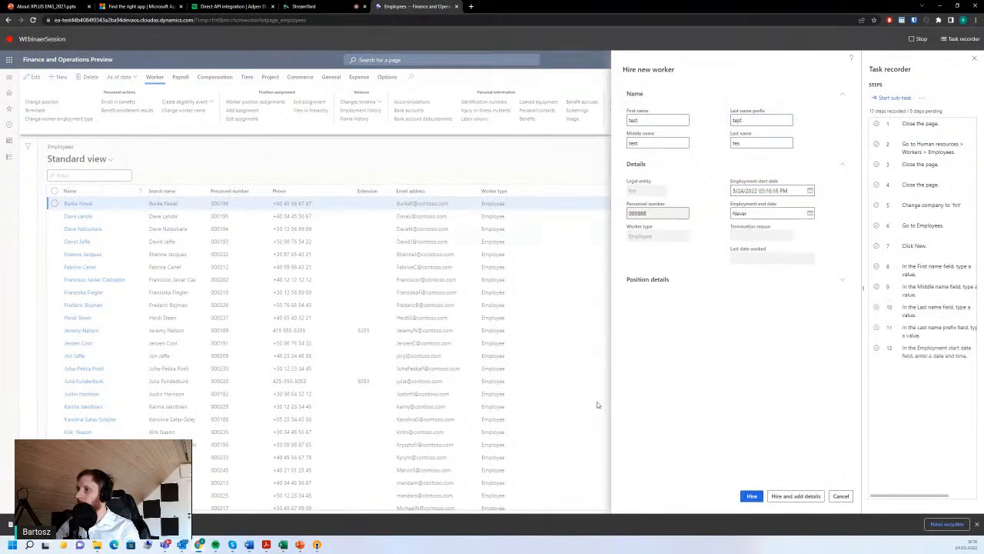
left_click(752, 495)
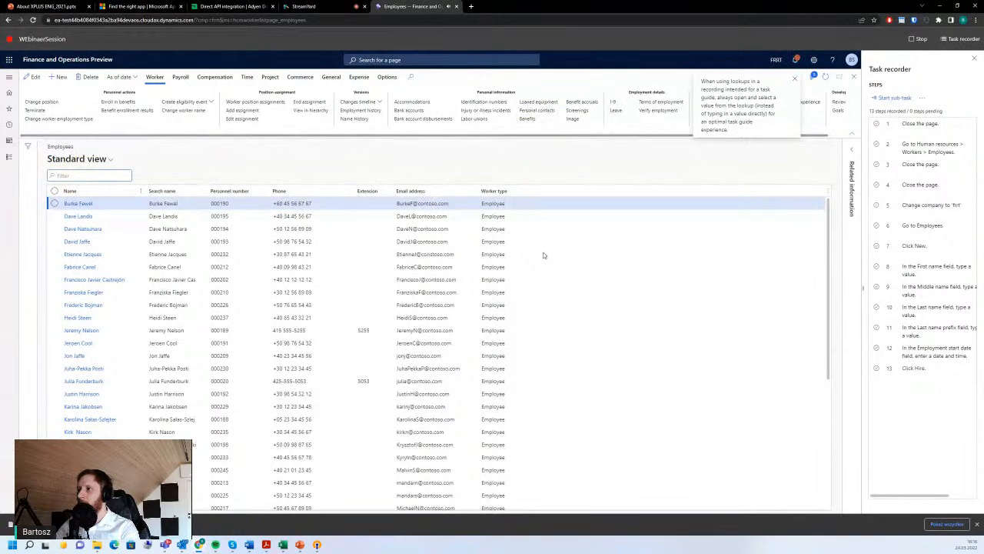
- Open Benefits for the first listed employee and try to add new records with test as the benefit
left_click(527, 119)
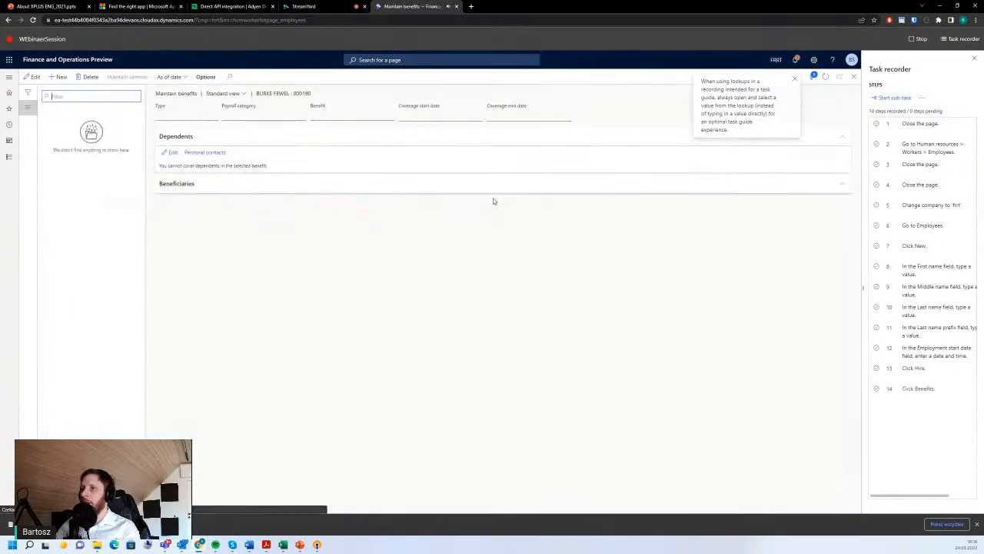
left_click(60, 76)
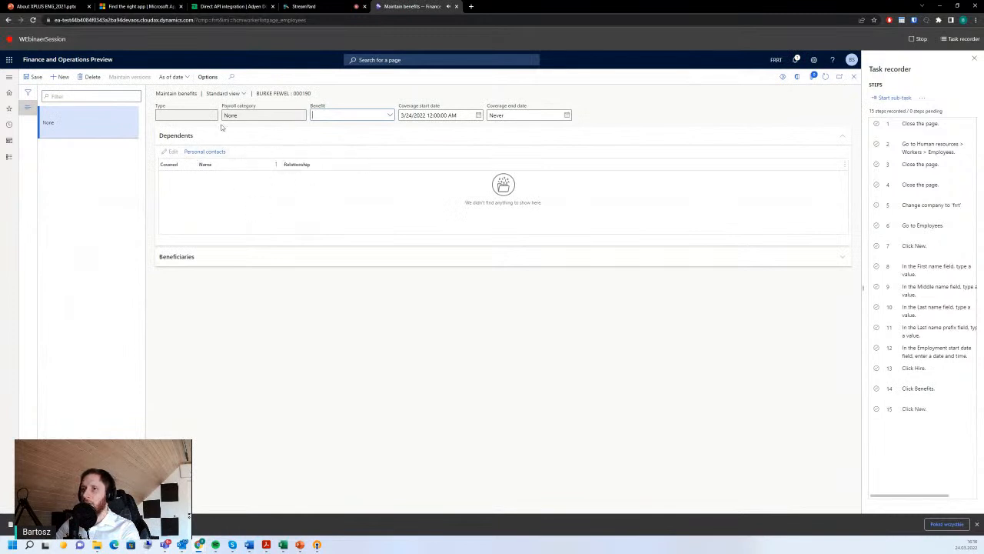
left_click(59, 77)
type("tes")
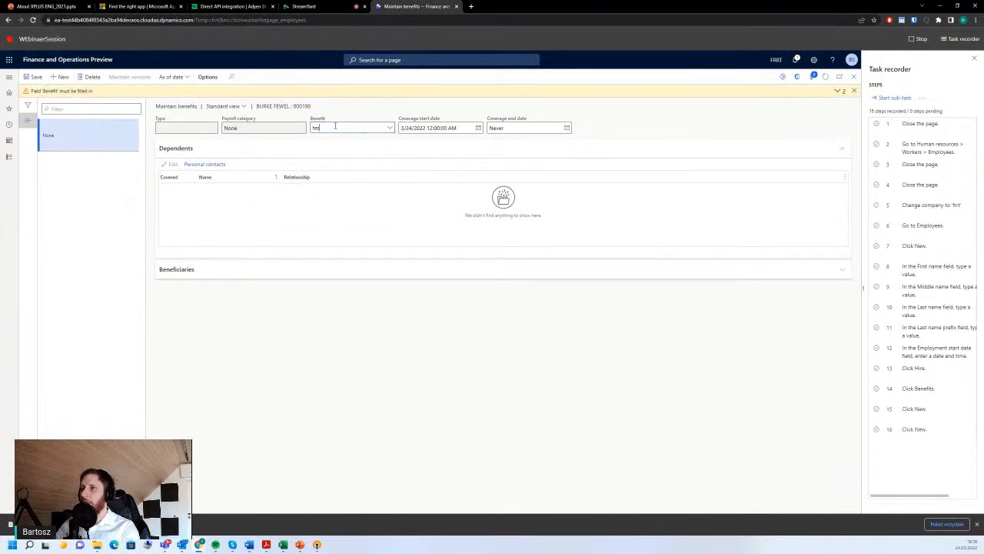
type("t")
left_click(59, 77)
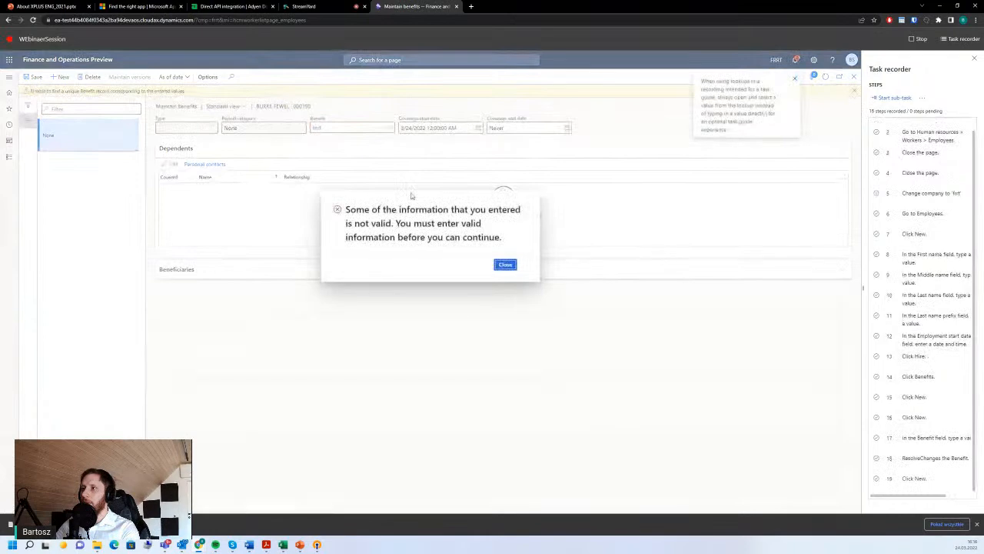
left_click(505, 265)
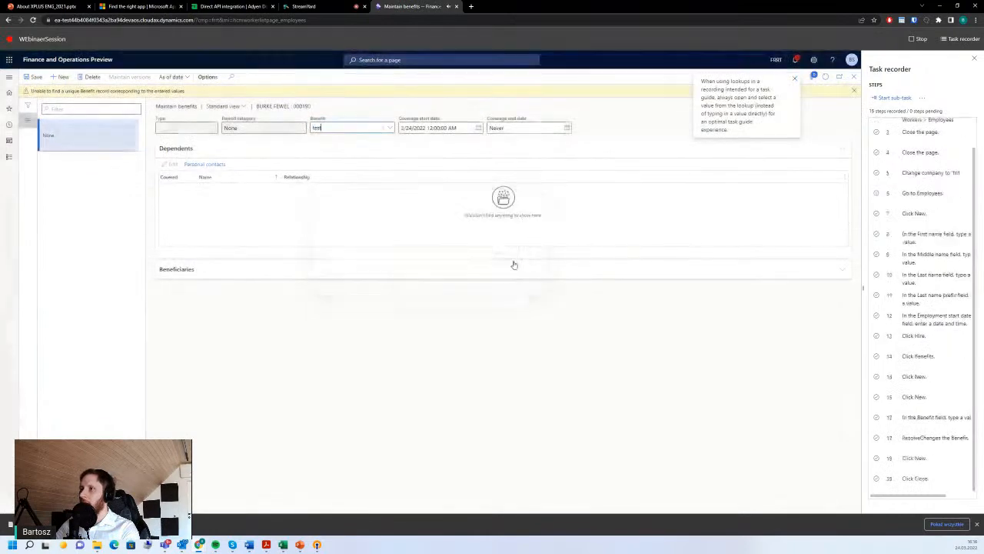
- Examine the form information of the Maintain benefits page, including its form name and menu item name, and close it
right_click(600, 125)
mouse_move(623, 134)
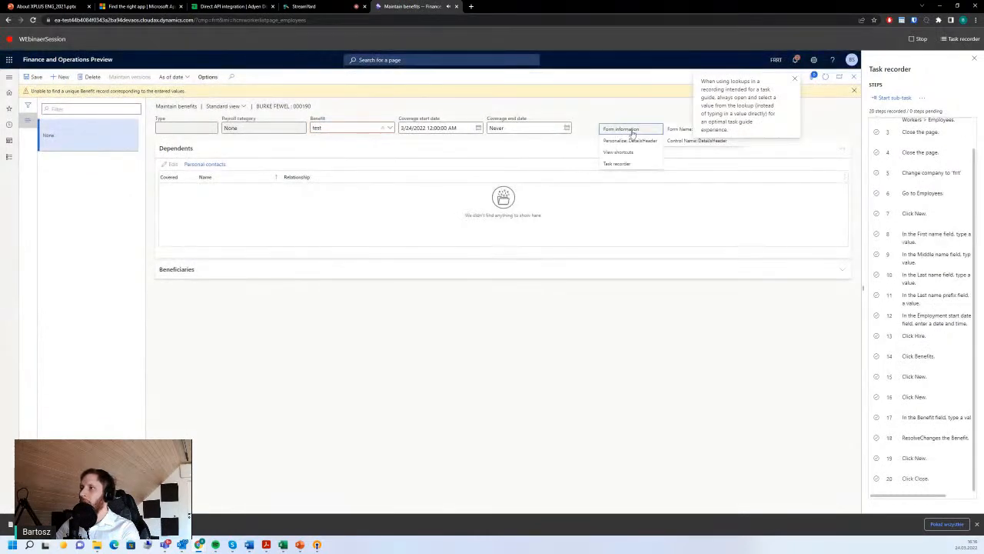
left_click(624, 130)
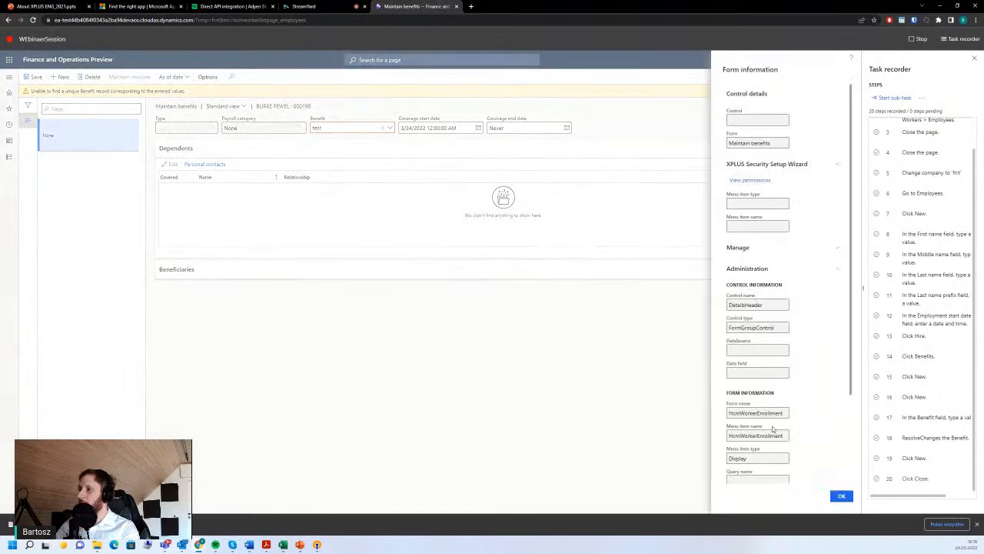
scroll(784, 400, "down", 2)
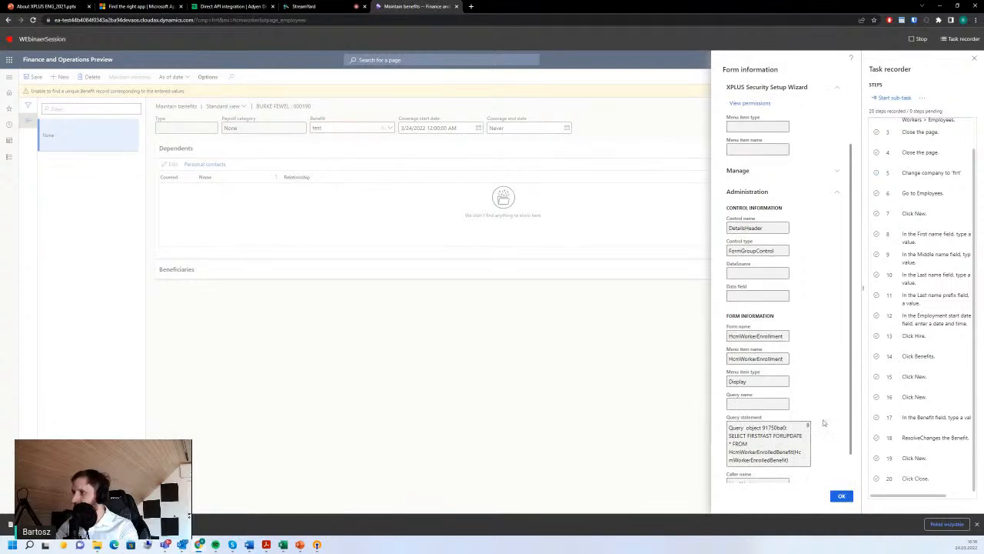
left_click(842, 497)
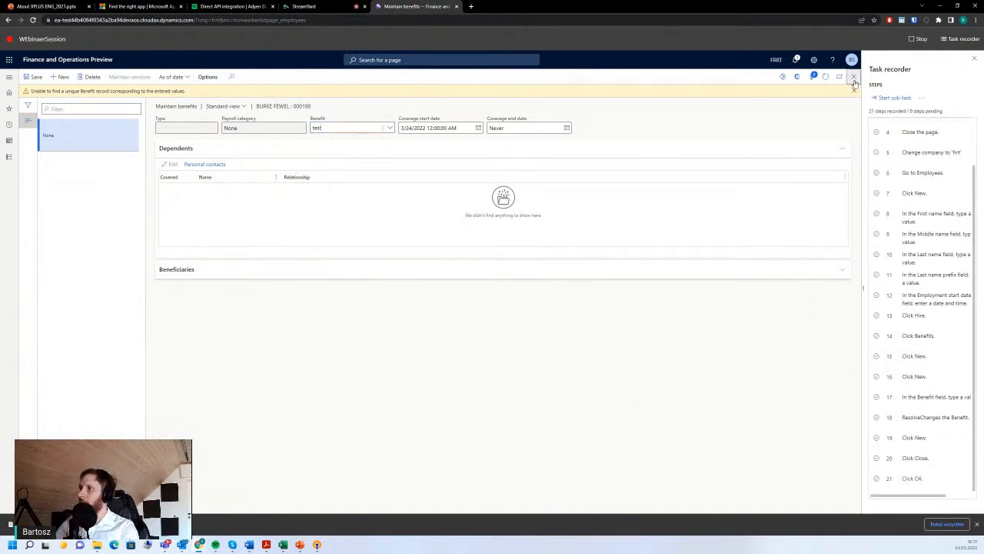
- Close the Maintain benefits page without saving the changes and open the worker's Bank accounts page
left_click(854, 76)
left_click(517, 278)
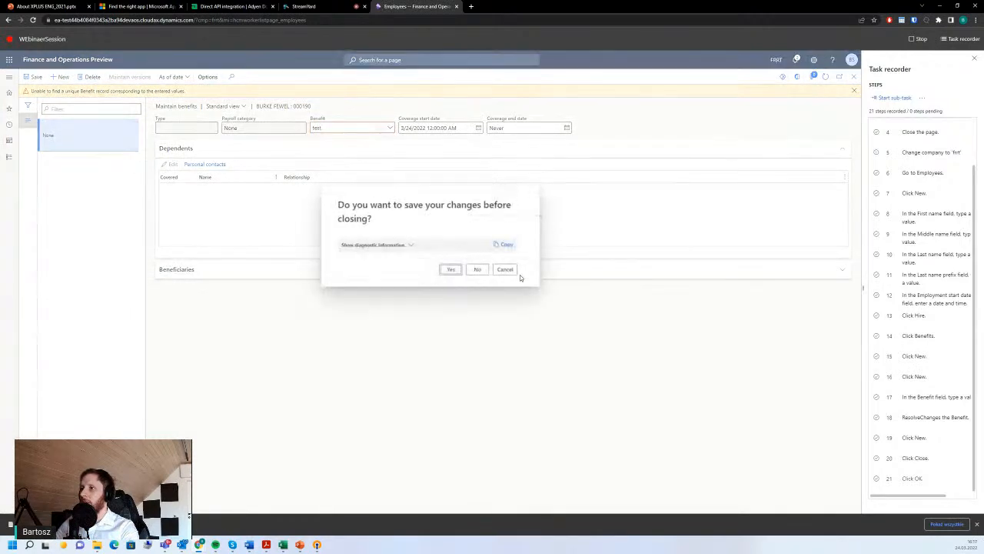
left_click(477, 270)
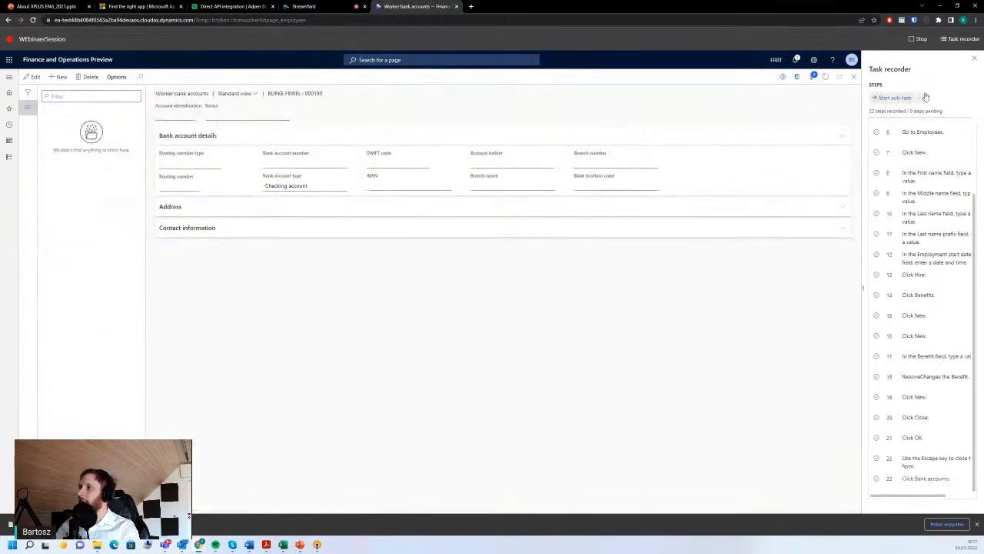
- Stop the WEbinaerSession task recording and save it to this PC
left_click(919, 39)
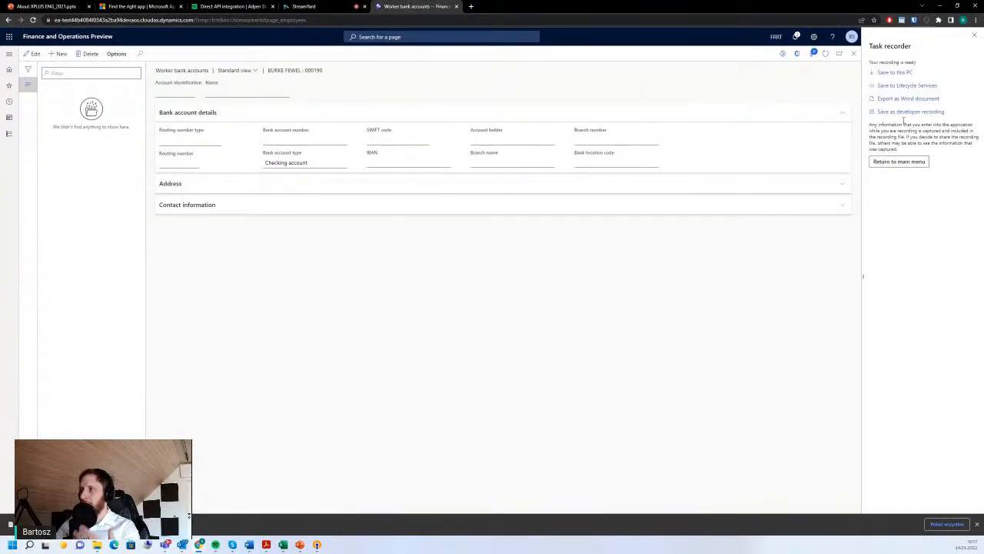
left_click(900, 72)
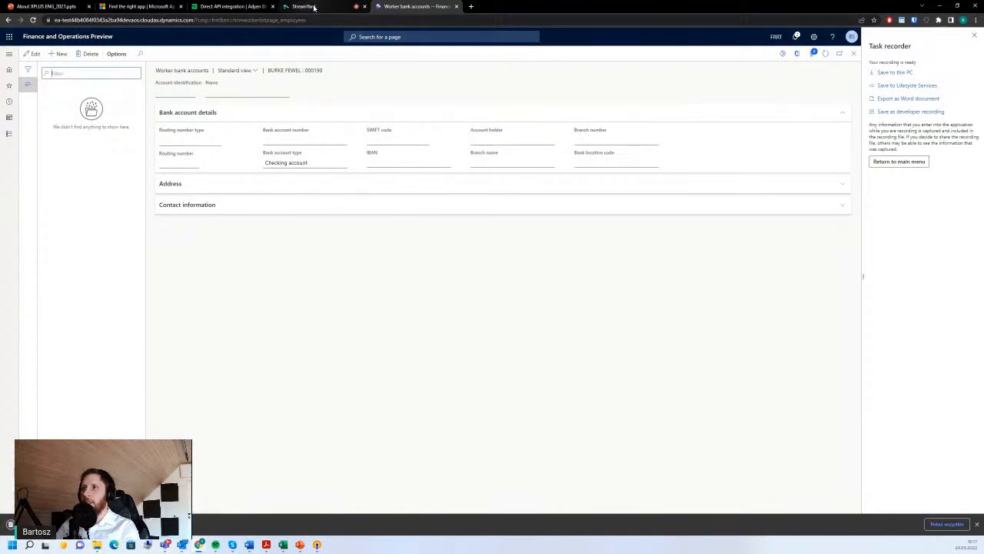
- Open the Security Setup Wizard's Process Role hierarchy page from the System administration module
left_click(10, 136)
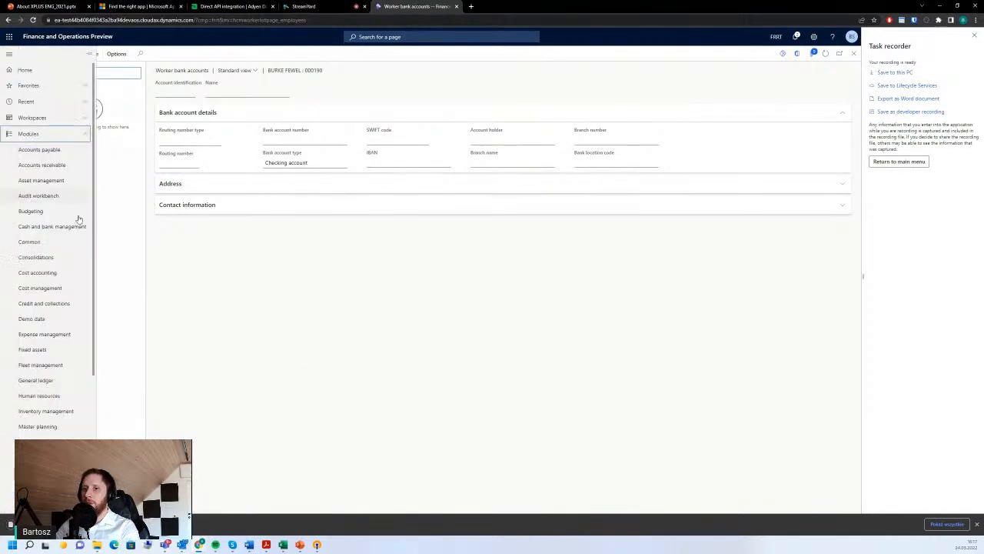
scroll(64, 354, "down", 5)
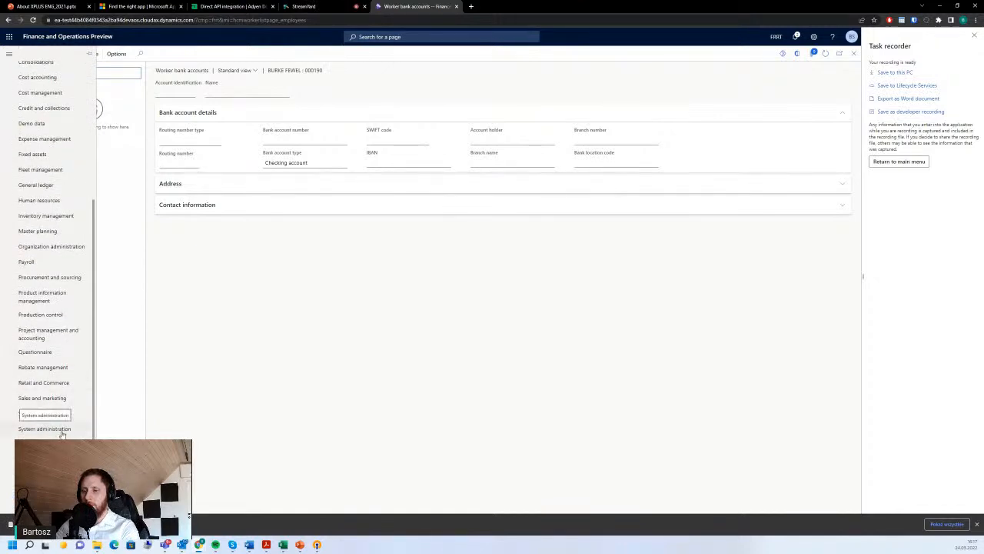
left_click(47, 428)
left_click(184, 335)
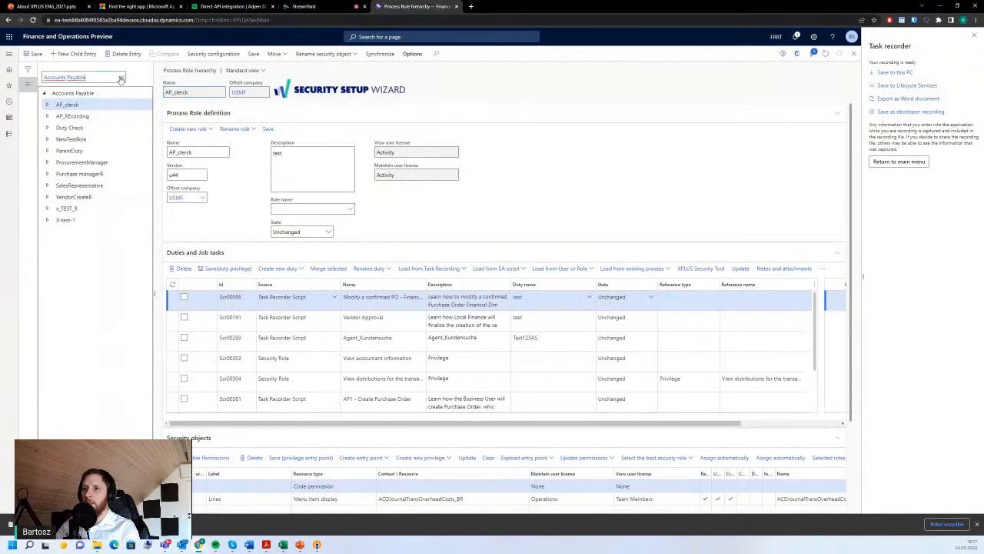
- Switch to the Webinar Q&A process hierarchy and select the Sales manager role under Sales Department
left_click(120, 77)
scroll(74, 154, "down", 3)
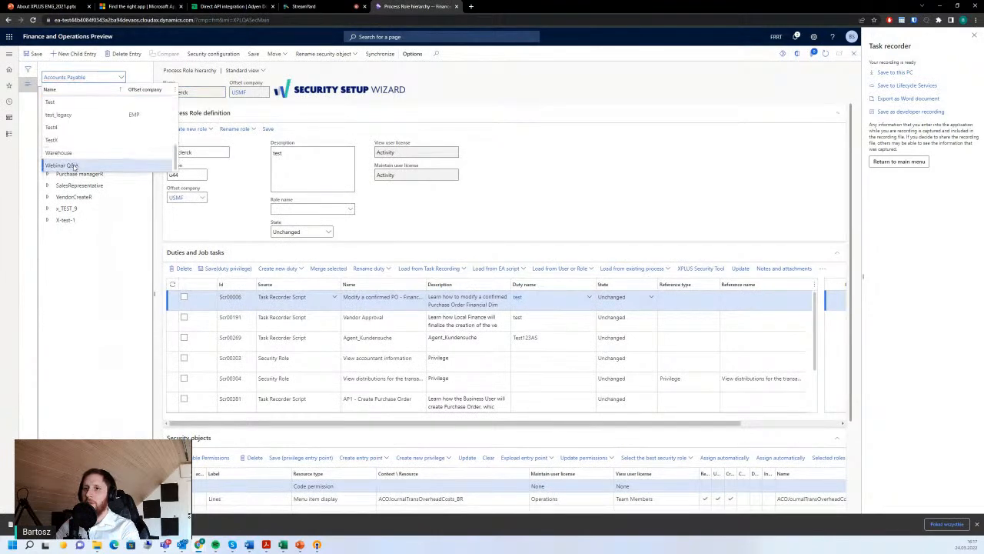
left_click(73, 166)
left_click(48, 140)
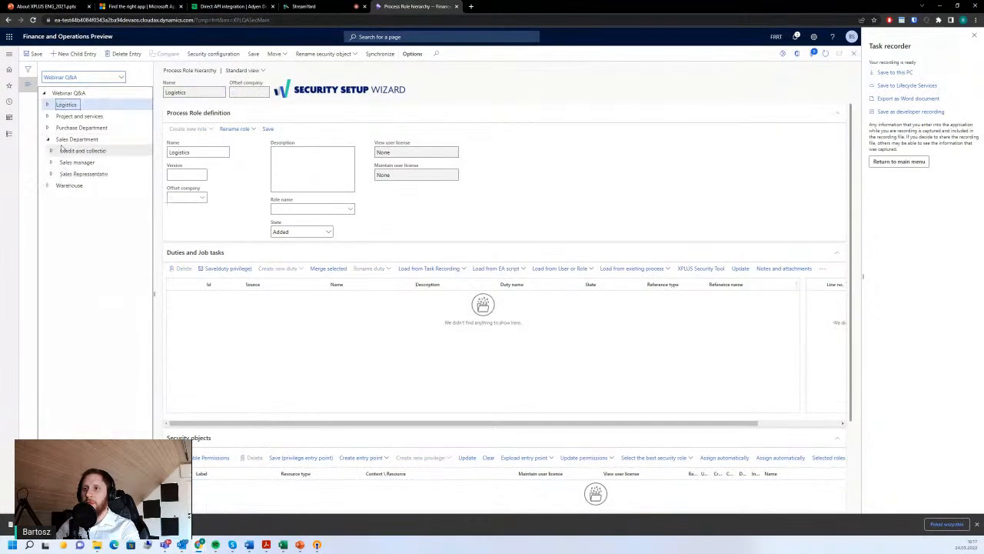
left_click(77, 162)
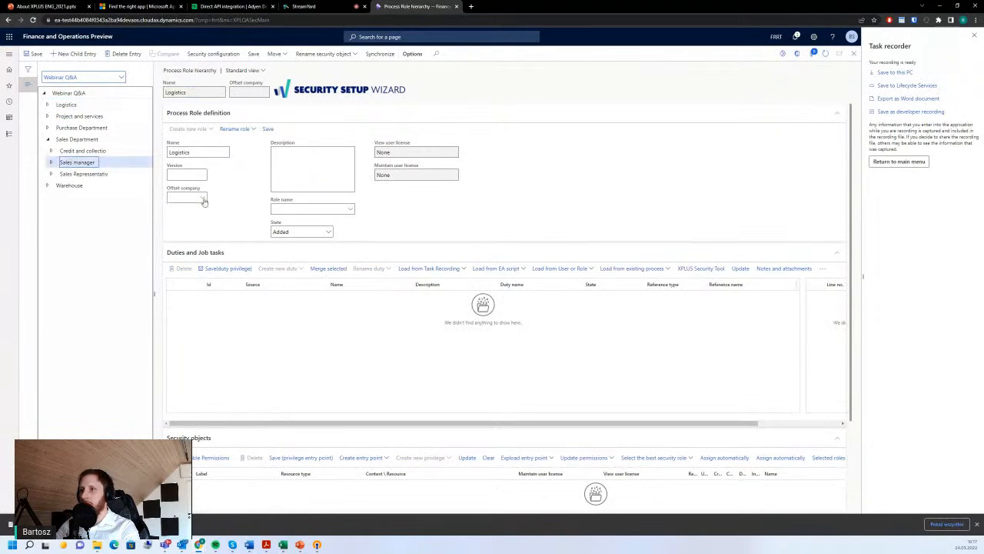
- Load entry points from the WEbinaerSession.axtr task recording into the Sales manager role, with controls permissions included
left_click(452, 270)
left_click(478, 318)
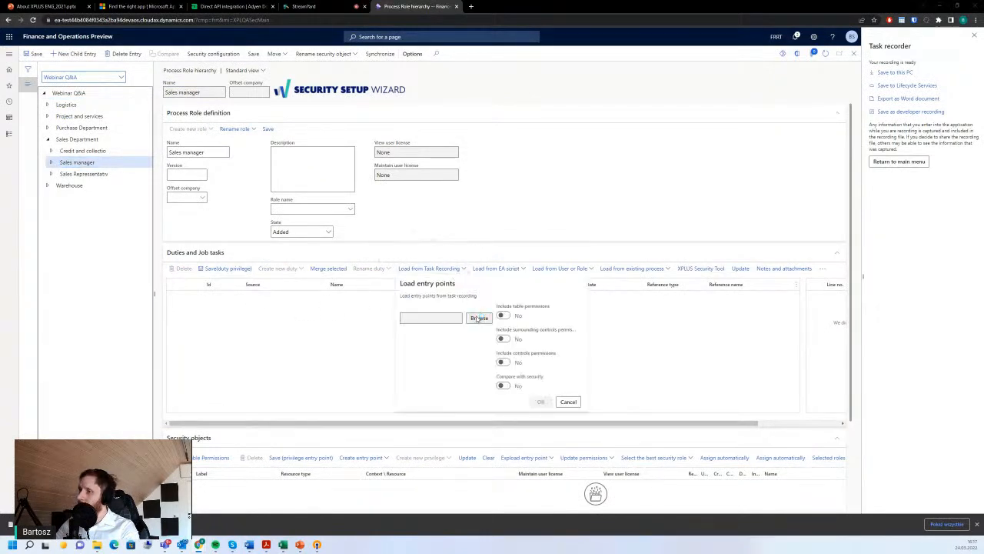
double_click(96, 73)
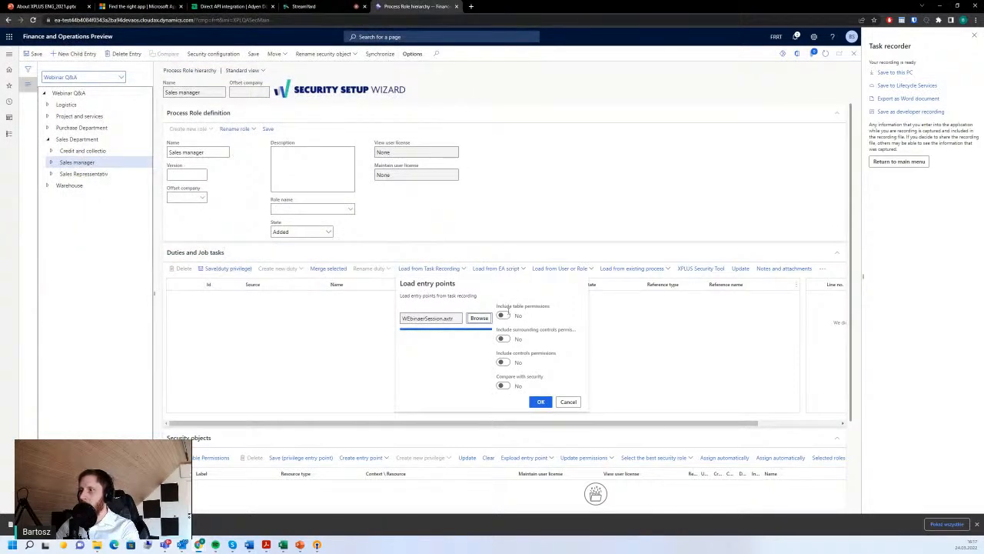
left_click(504, 363)
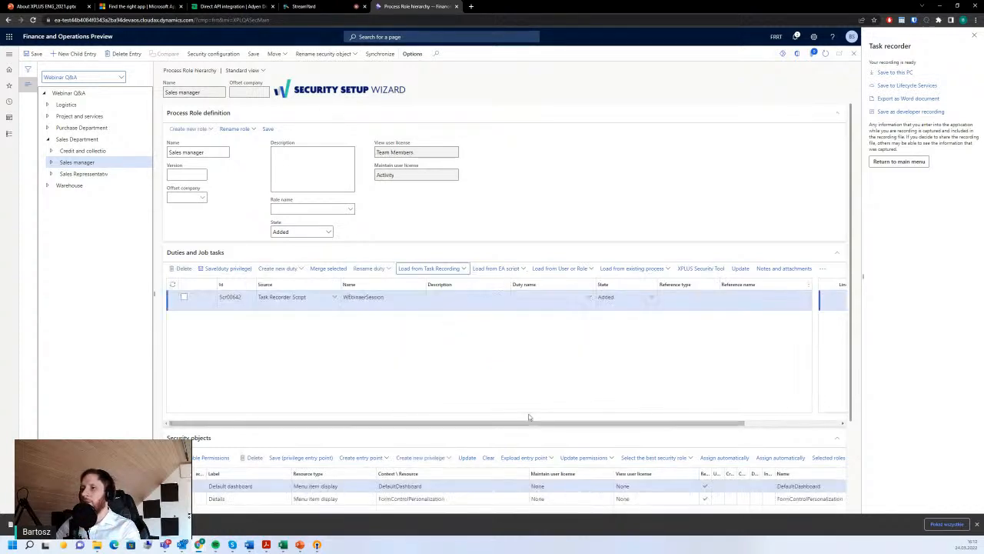
- Examine the security objects loaded for the WEbinaerSession job task, including the Hire new worker entry
scroll(527, 401, "down", 2)
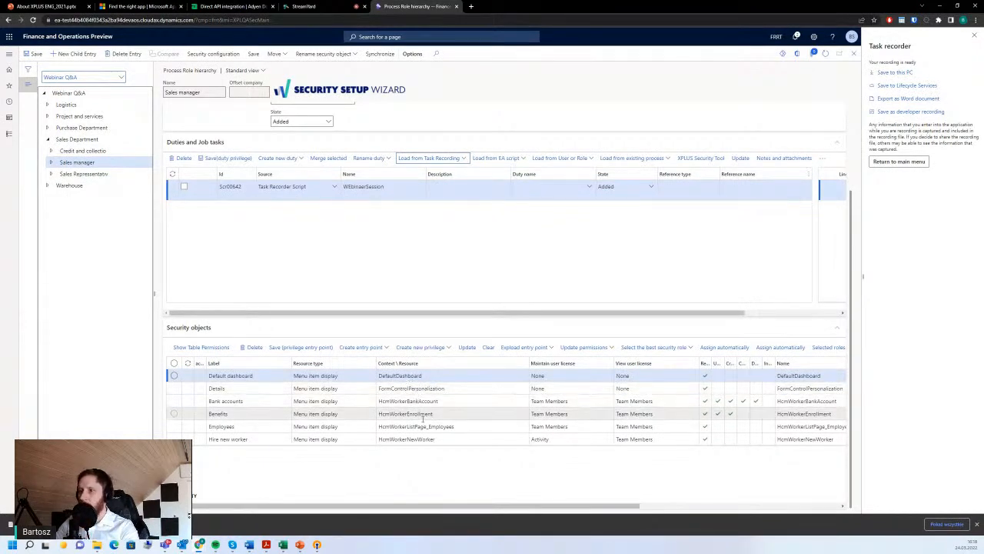
left_click(391, 186)
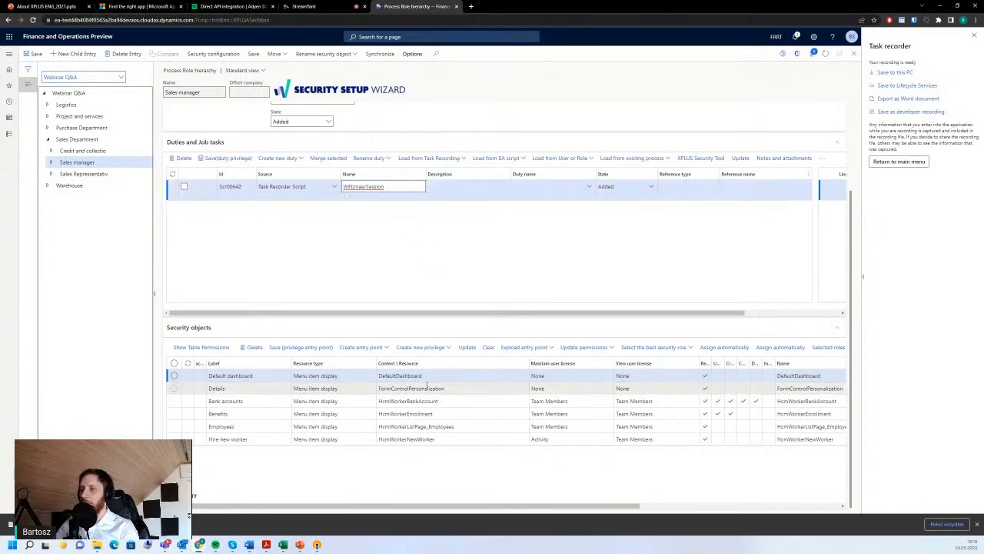
left_click(423, 439)
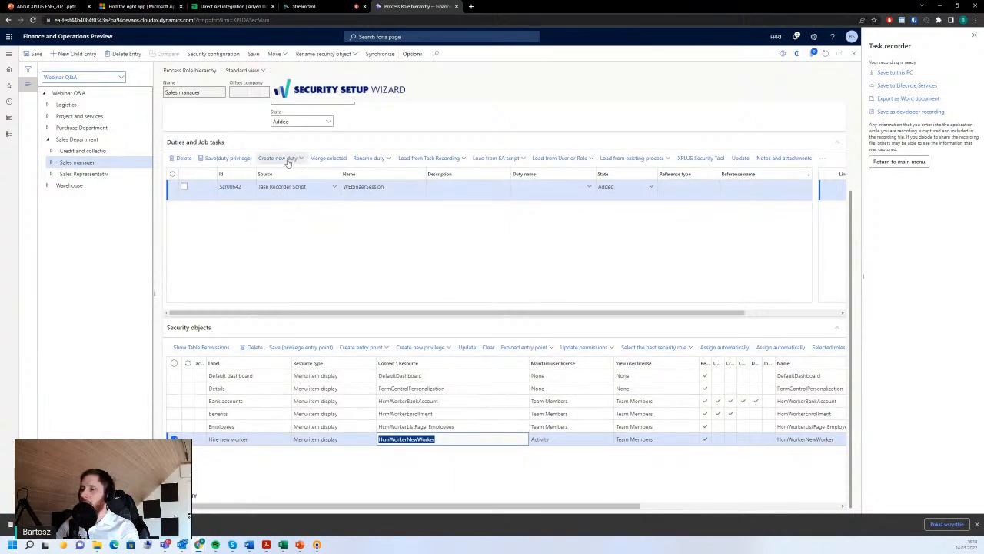
scroll(286, 163, "up", 2)
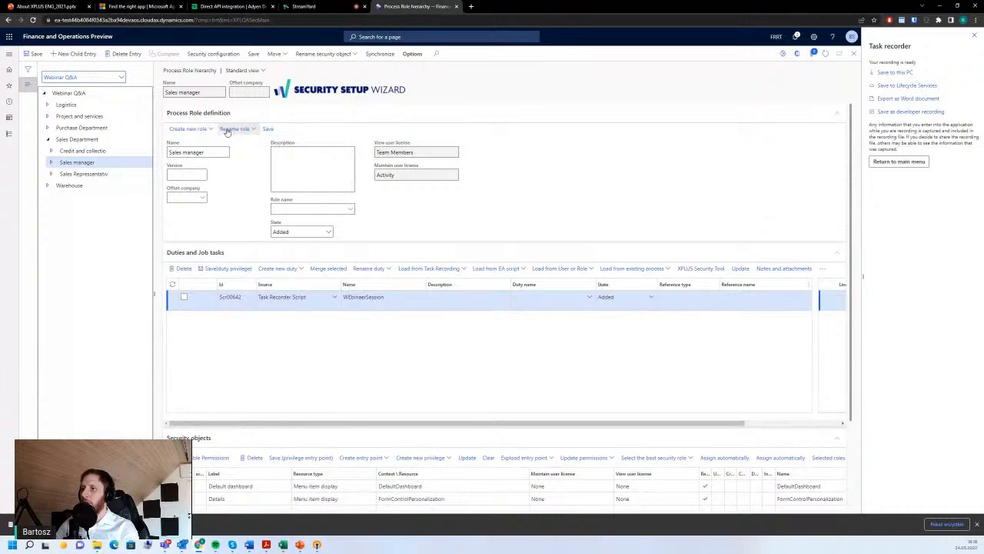
- Start loading entry points from another task recording for the Sales manager role and open the file selection
left_click(438, 271)
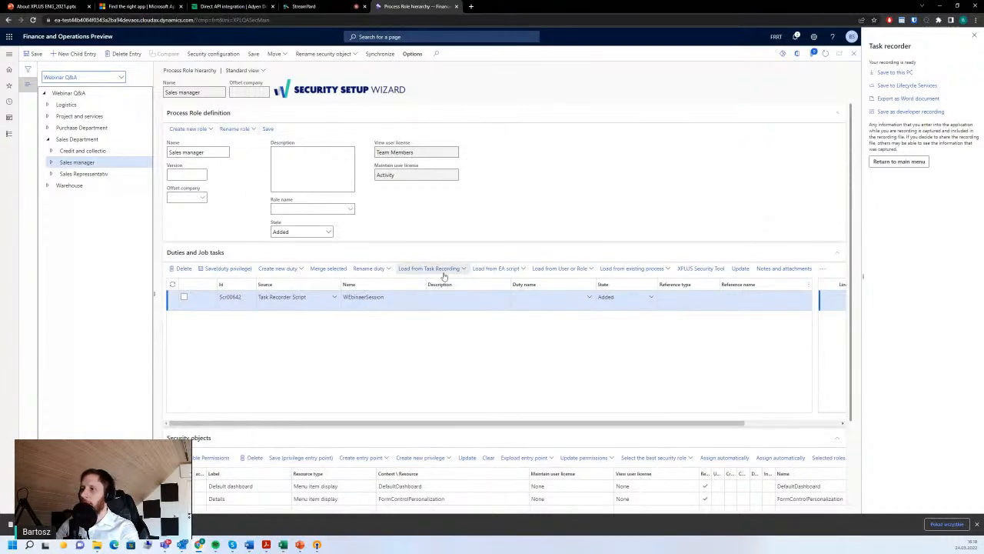
left_click(479, 318)
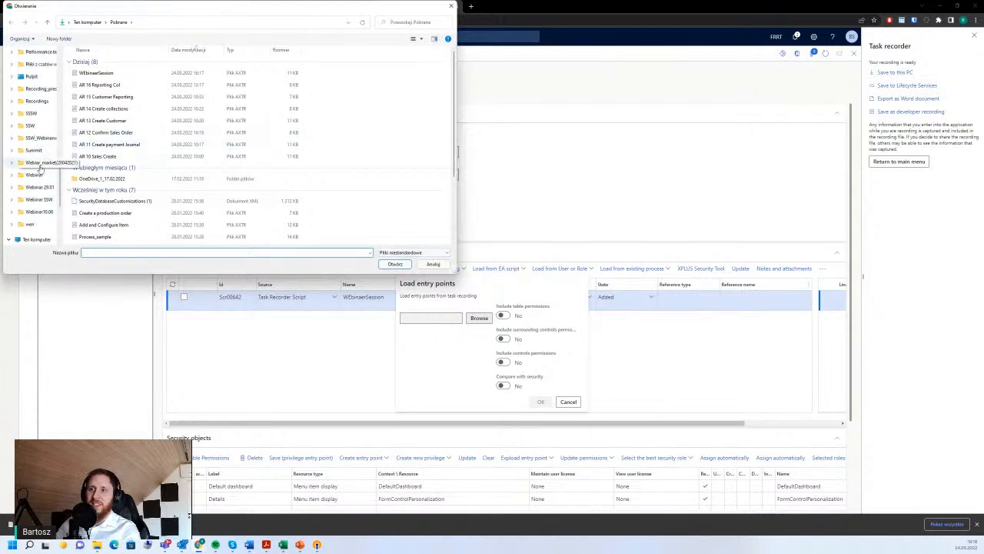
left_click(35, 137)
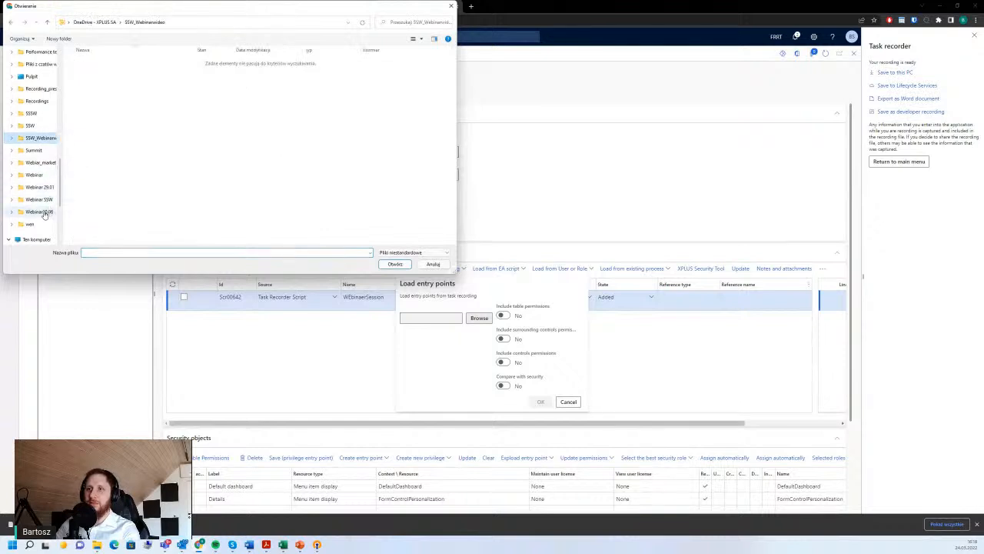
scroll(36, 173, "up", 3)
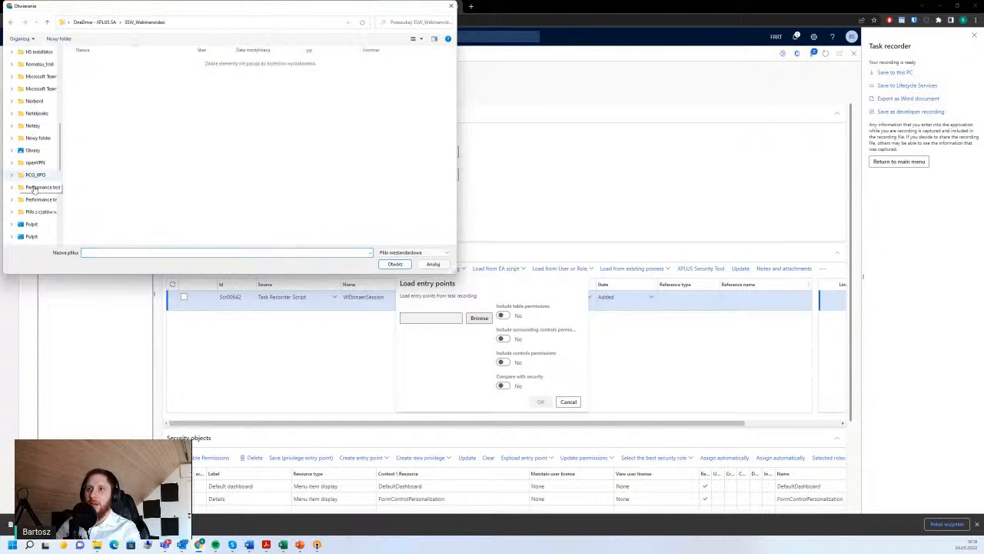
scroll(40, 199, "down", 1)
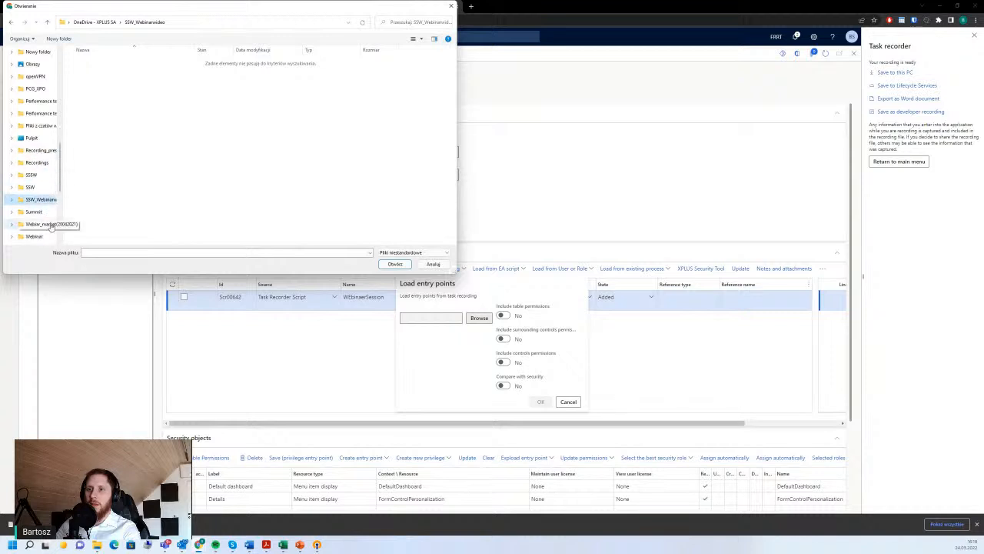
scroll(42, 206, "down", 1)
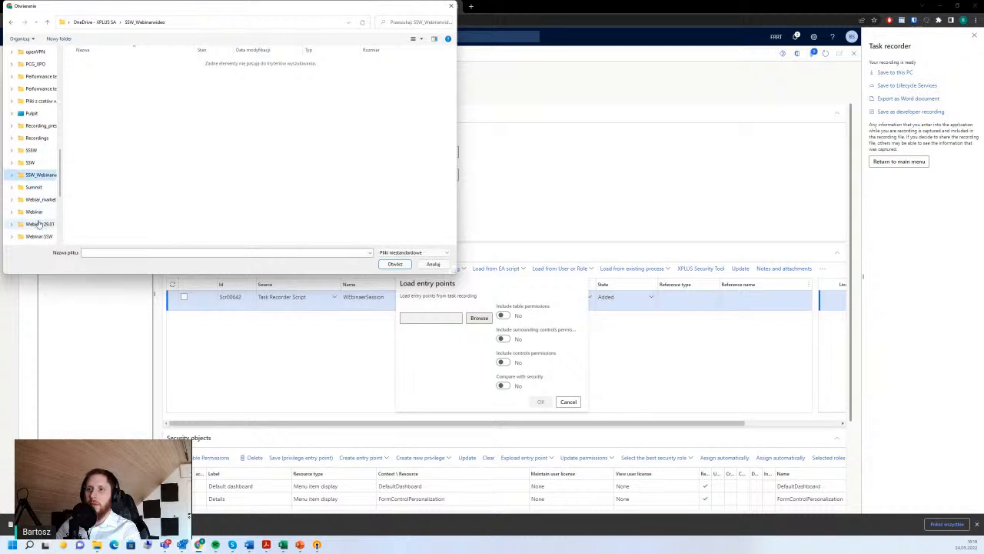
scroll(40, 220, "down", 1)
left_click(41, 224)
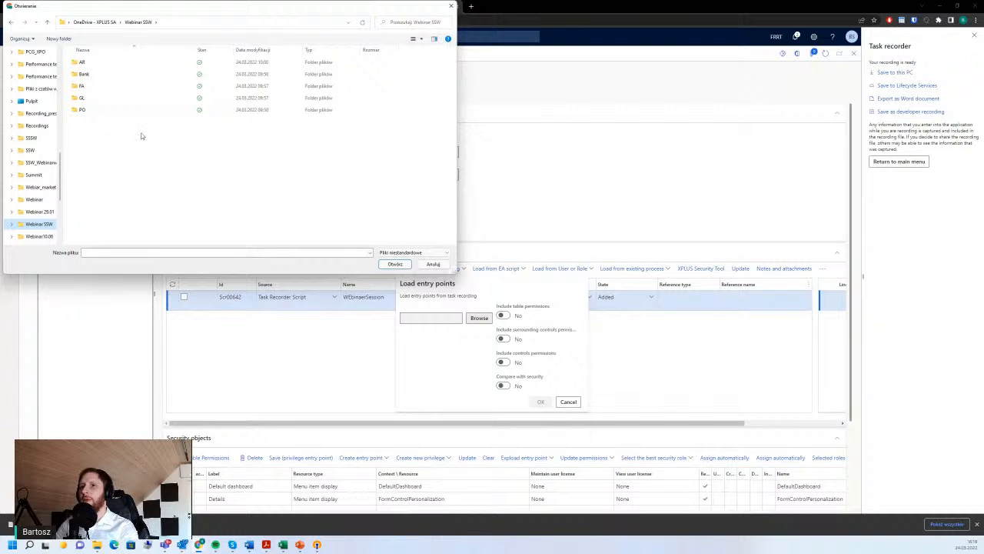
double_click(100, 64)
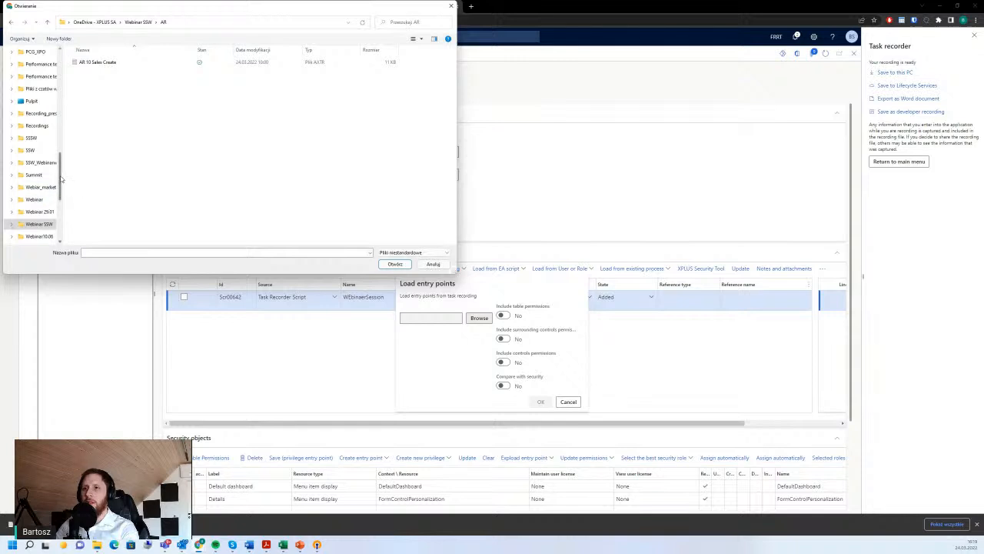
left_click_drag(61, 179, 60, 57)
left_click(33, 80)
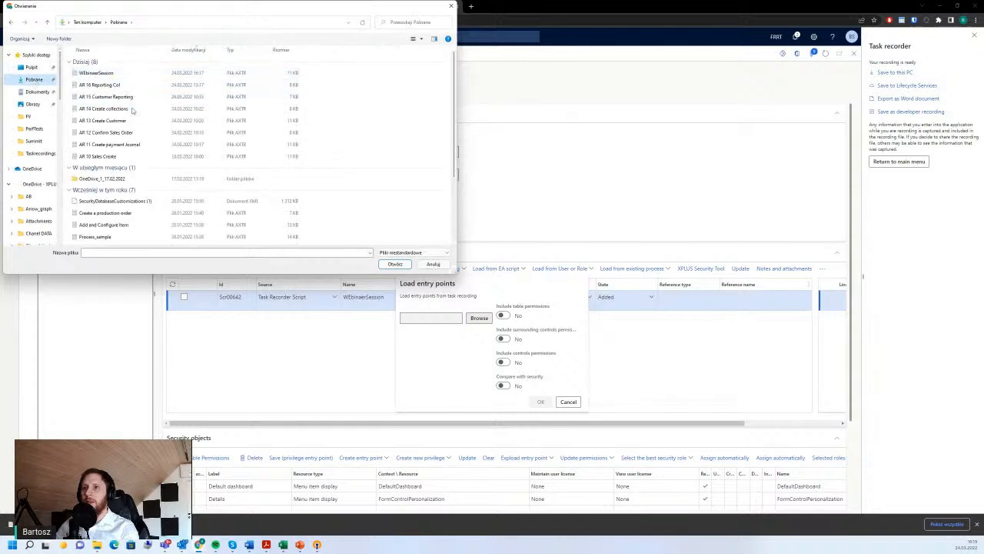
- Load the AR 12 Confirm Sales Order recording into the Sales manager role with table permissions and controls permissions included
left_click(127, 135)
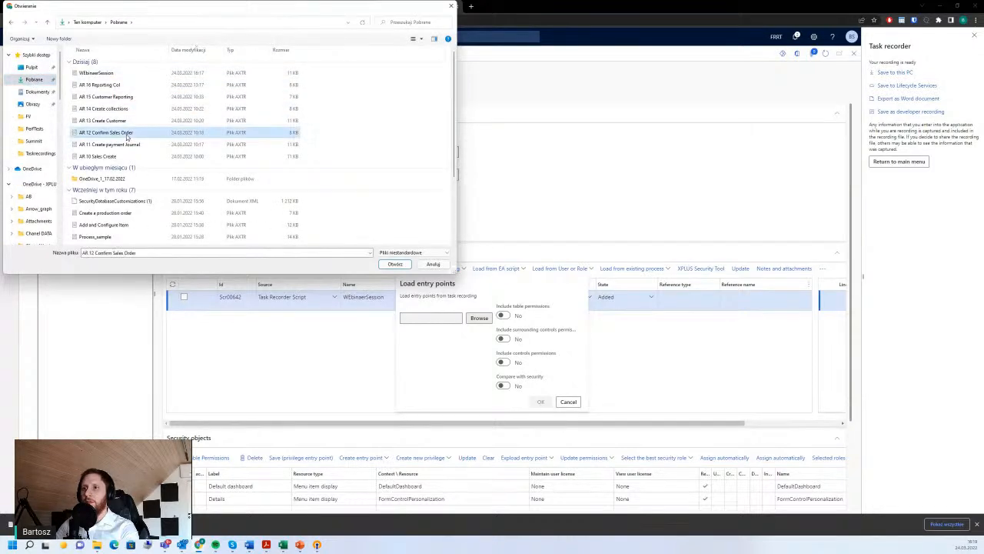
double_click(127, 136)
left_click(502, 315)
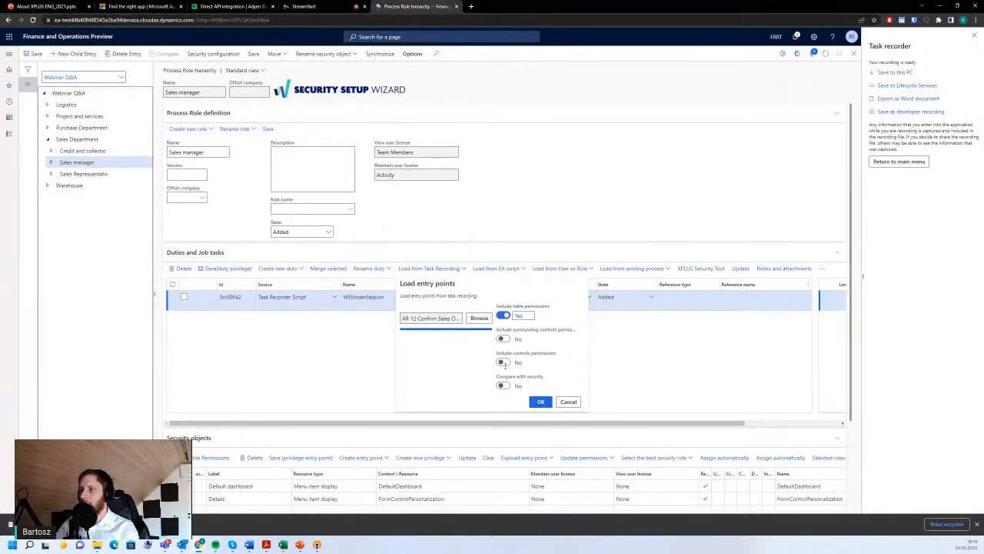
left_click(503, 362)
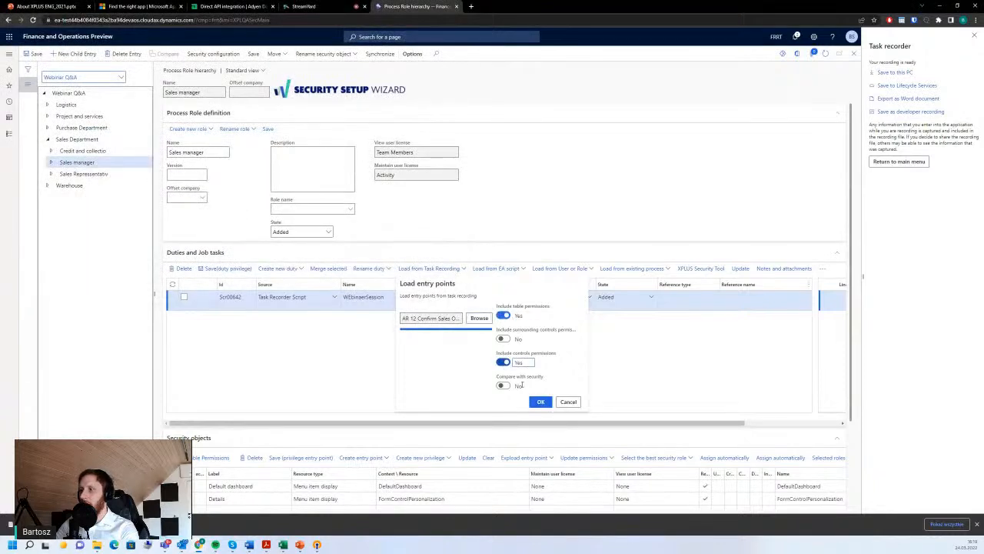
- Load entry points from the AR 11 Create payment Journal recording into the Sales manager role, including table and controls permissions
left_click(431, 269)
left_click(478, 318)
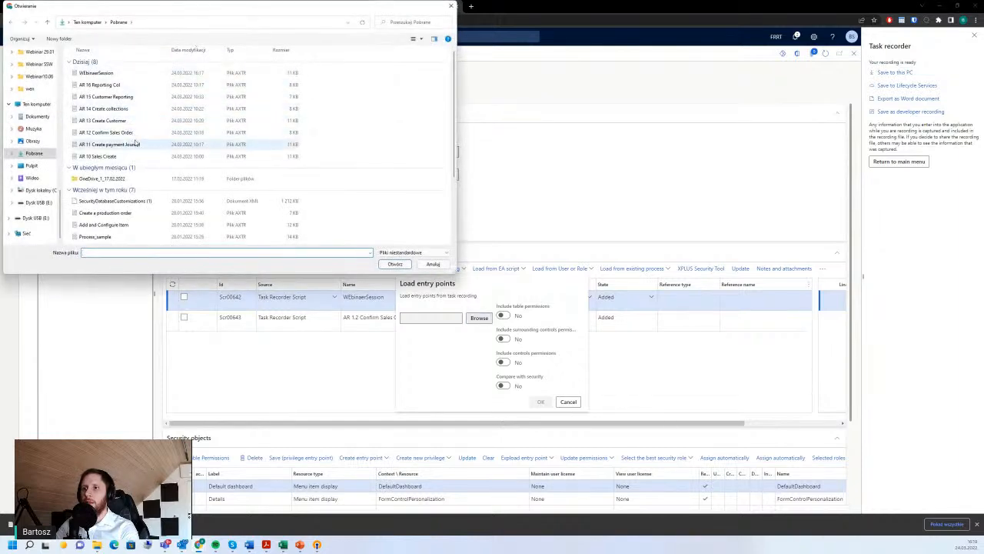
double_click(137, 145)
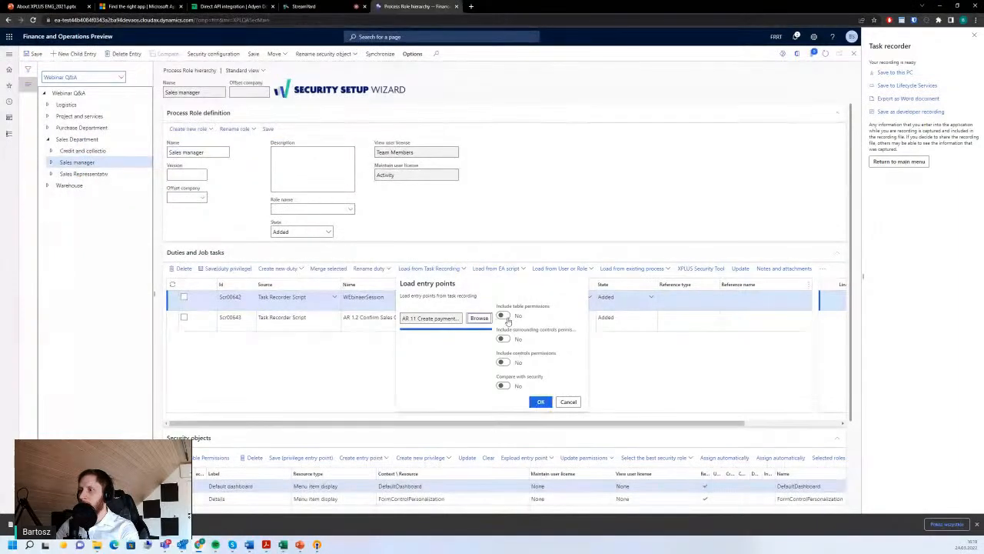
left_click(503, 316)
left_click(505, 362)
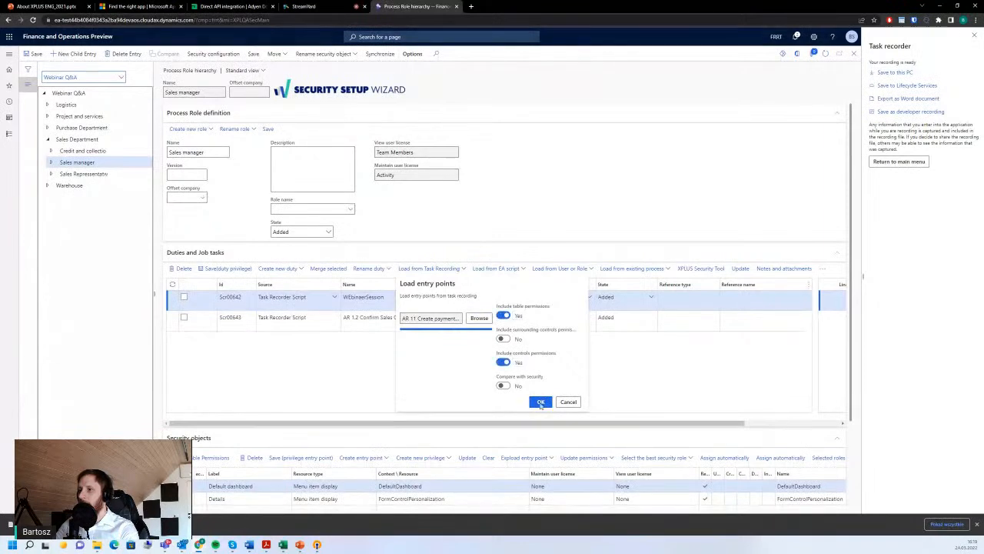
left_click(541, 402)
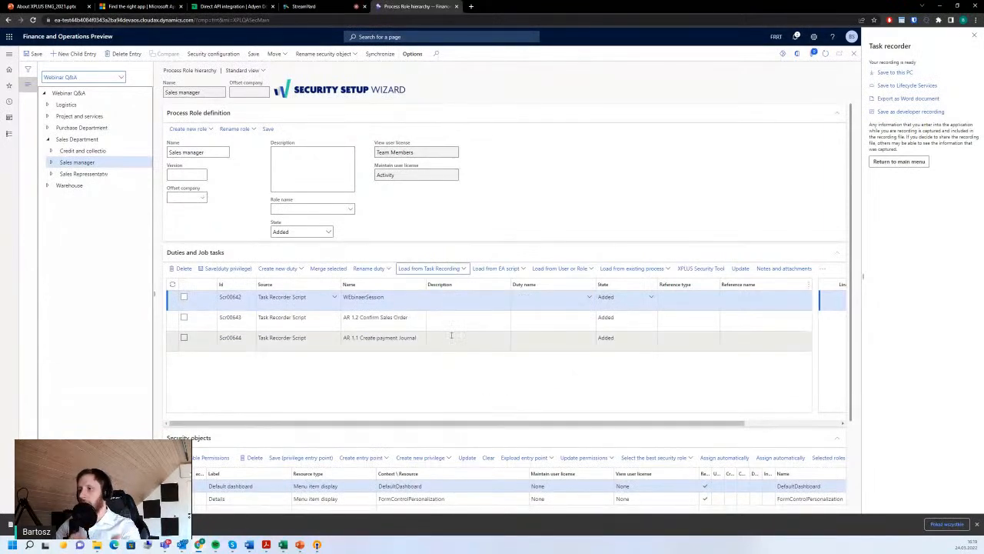
- Examine the security objects of the AR 1.2 Confirm Sales Order and AR 1.1 Create payment Journal job tasks
scroll(457, 346, "down", 2)
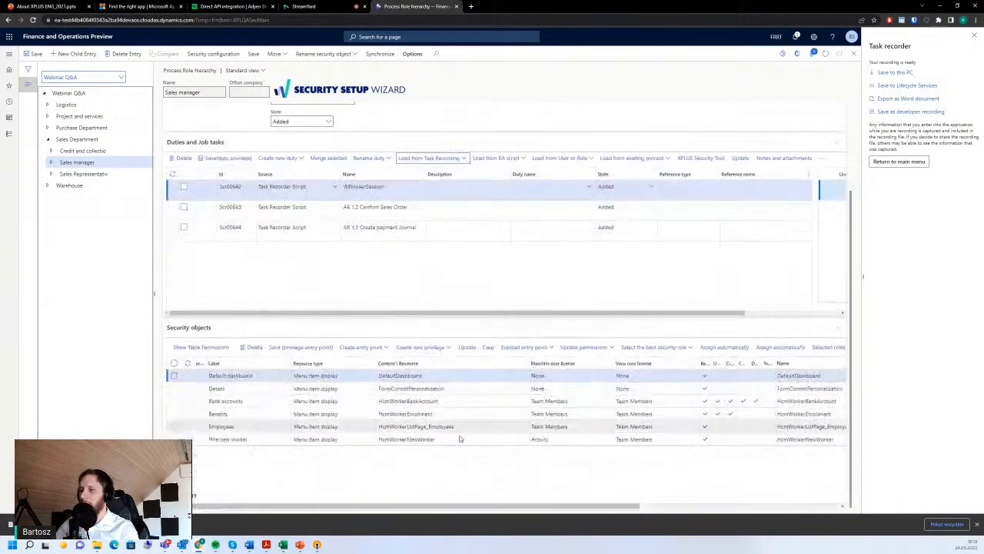
left_click(415, 207)
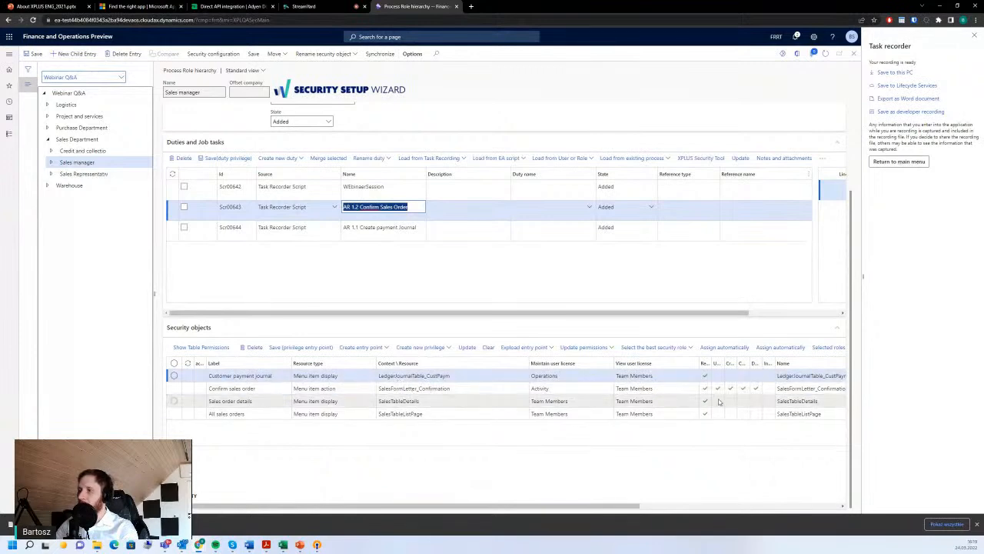
key("Down")
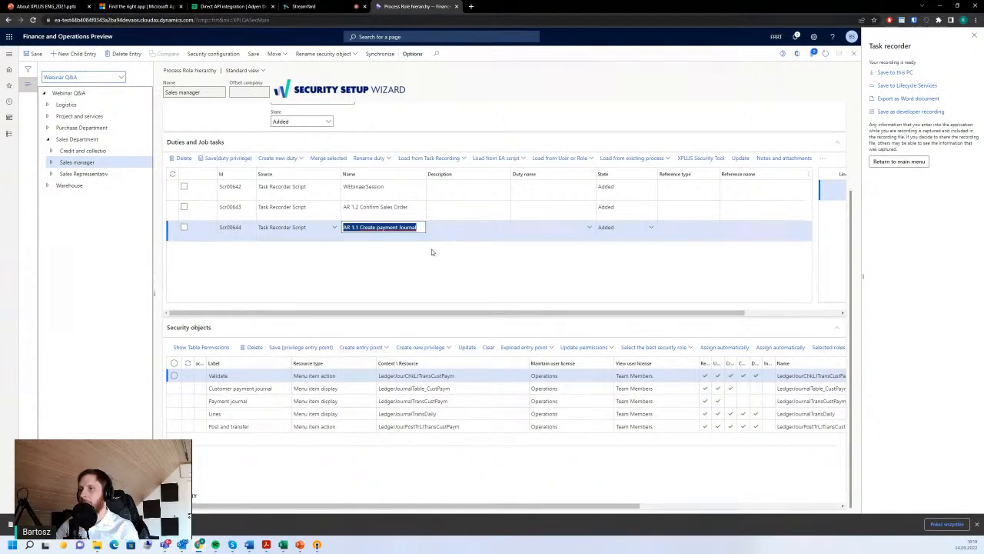
- Create a new duty named ARD1 from the WEbinaerSession job task
scroll(431, 254, "up", 1)
left_click(308, 263)
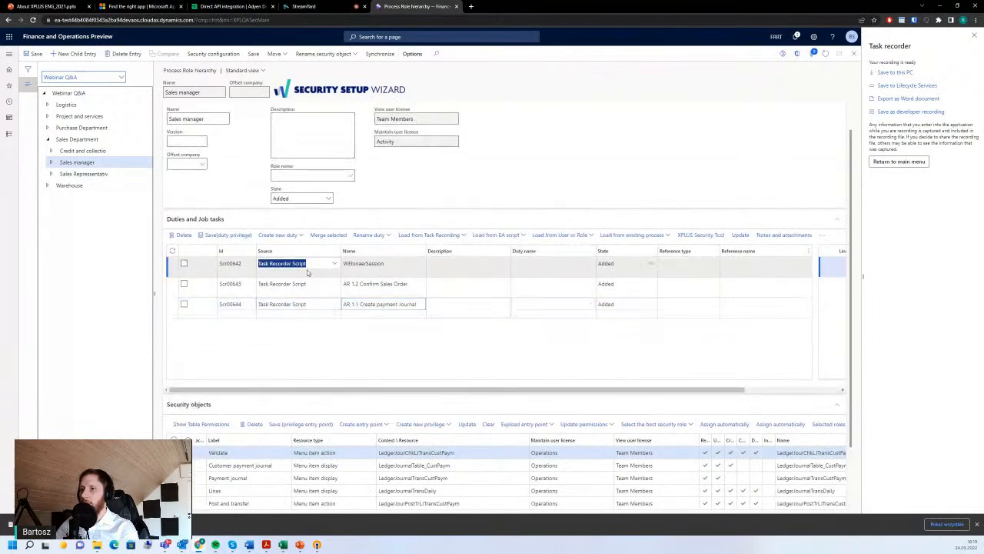
left_click(295, 238)
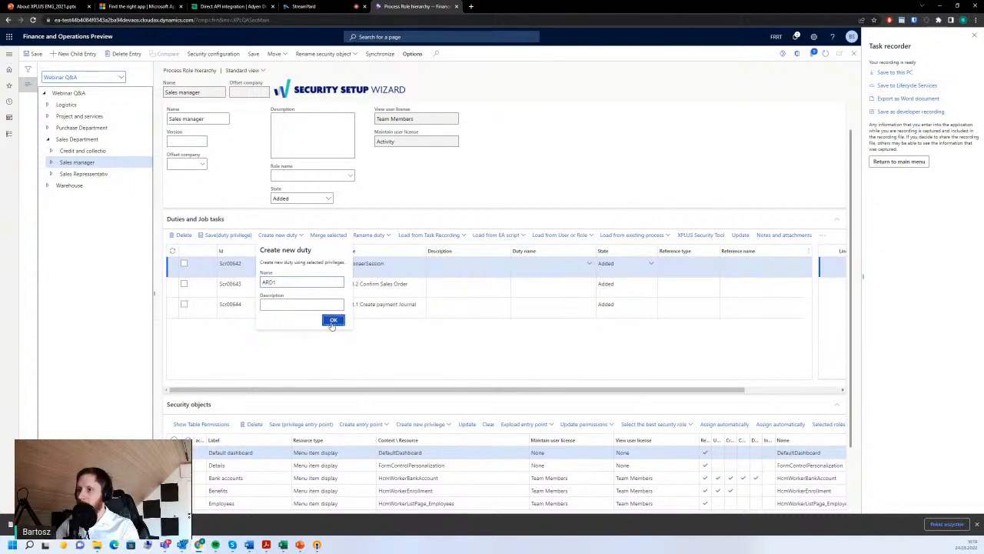
left_click(334, 320)
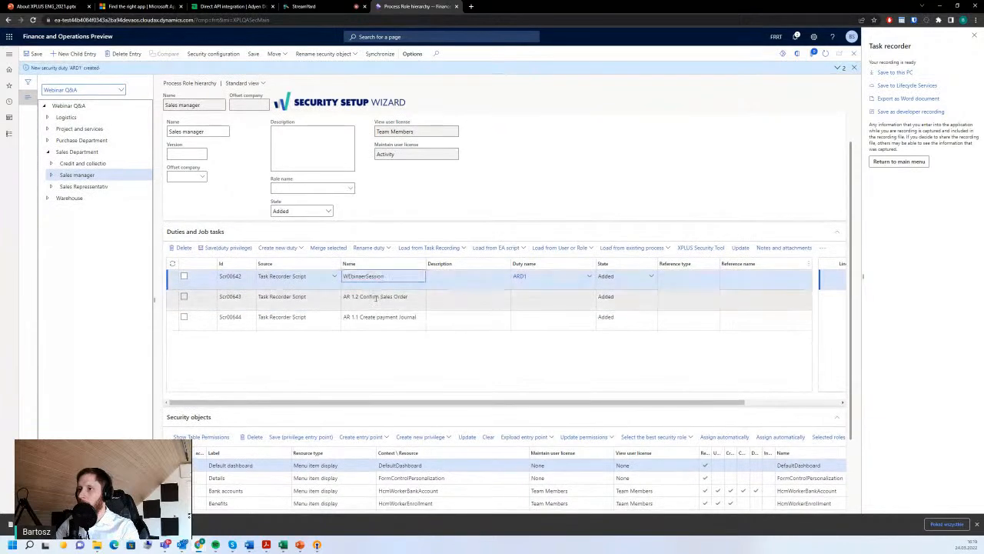
- Create duty ARD2 for the AR 1.2 Confirm Sales Order task and duty ARD3 for the AR 1.1 Create payment Journal task
left_click(302, 250)
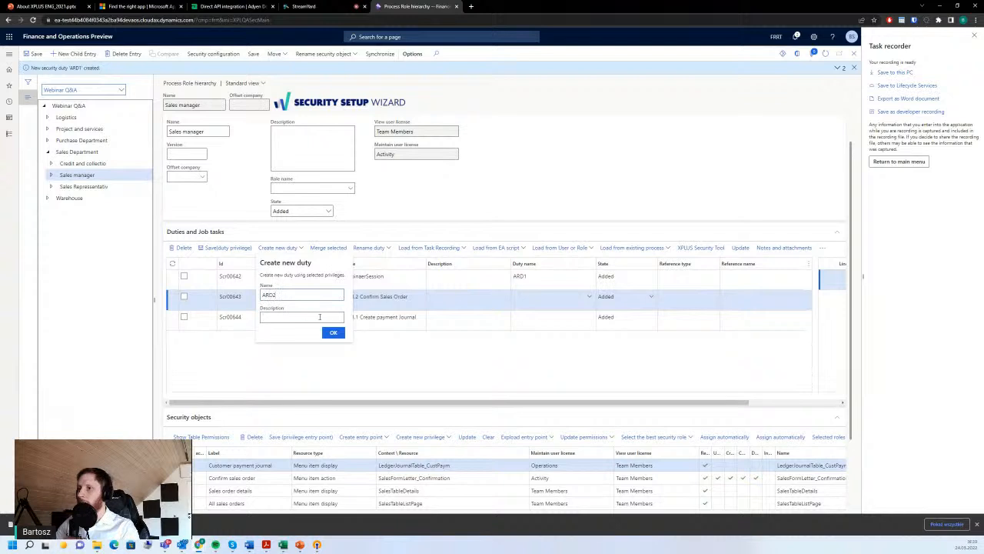
left_click(332, 333)
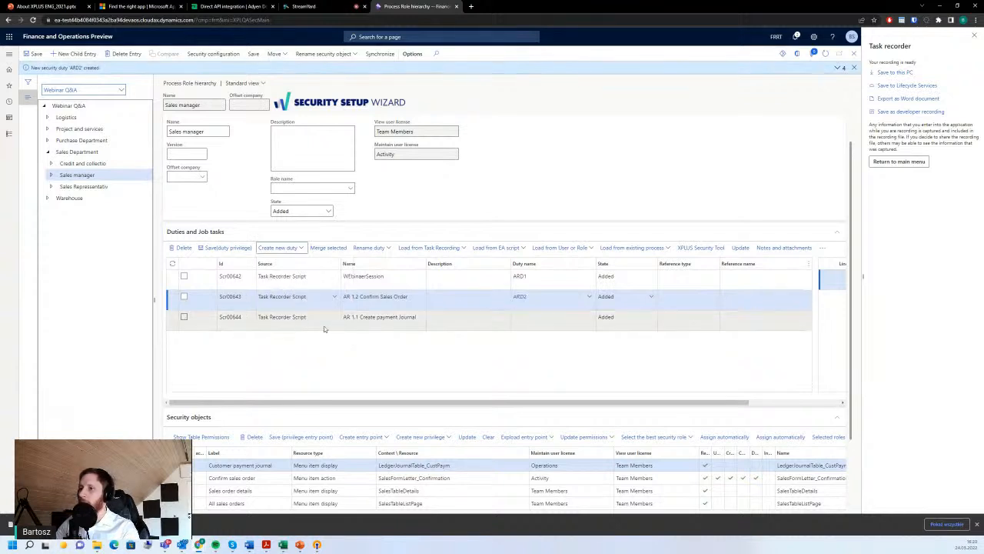
left_click(300, 249)
type("ARD3")
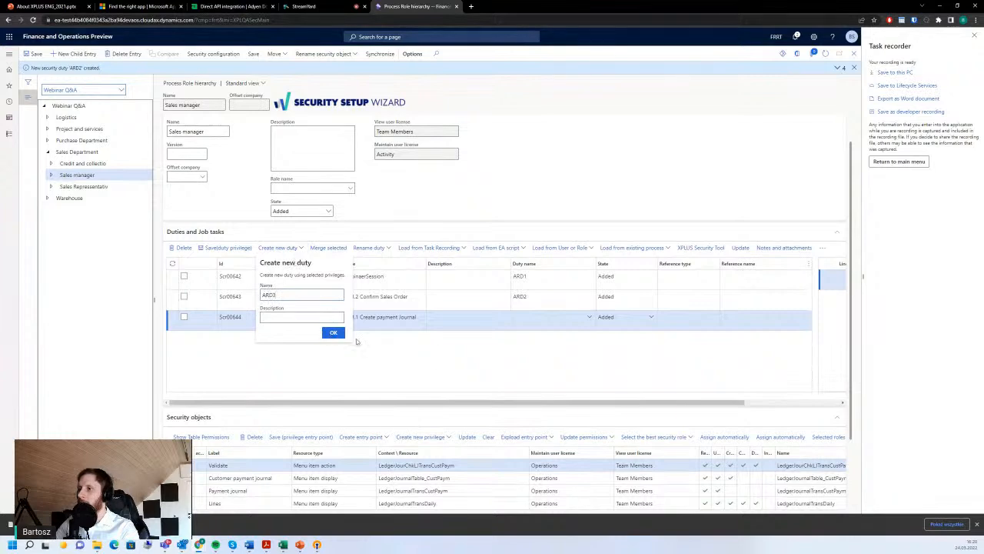
left_click(333, 332)
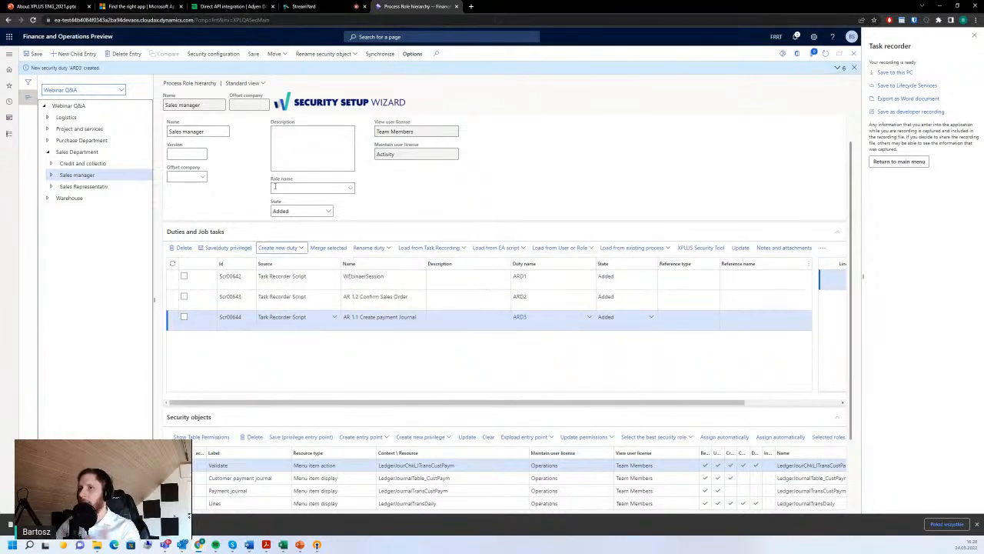
- Create a new security role named SAlesManagerWeb from the Sales manager process role and copy its name
left_click(248, 145)
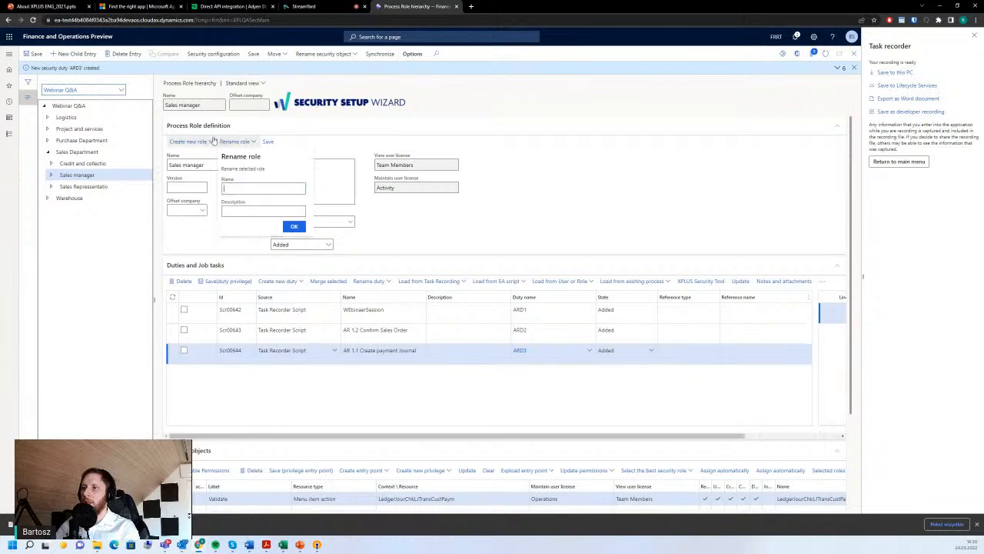
left_click(216, 160)
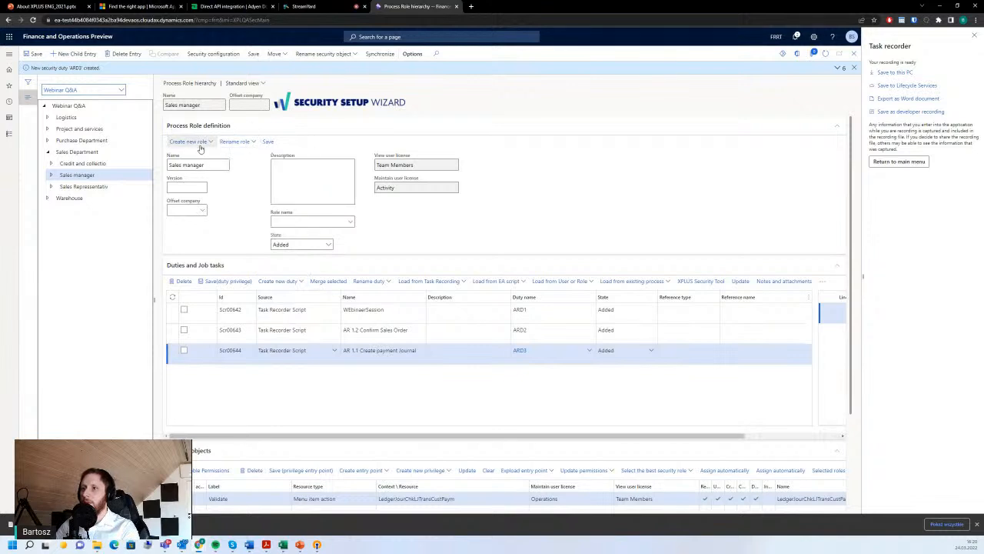
left_click(189, 141)
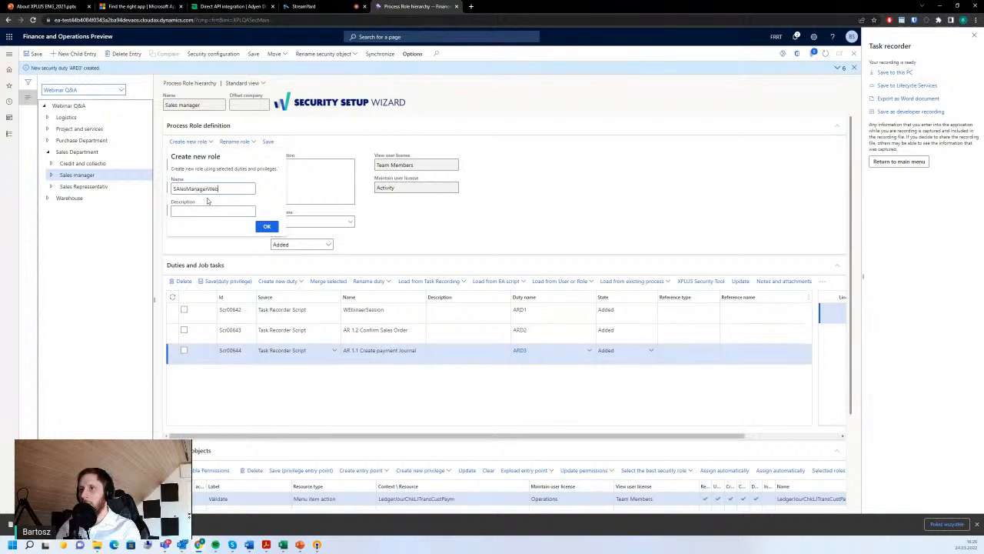
double_click(234, 189)
key("ctrl+c")
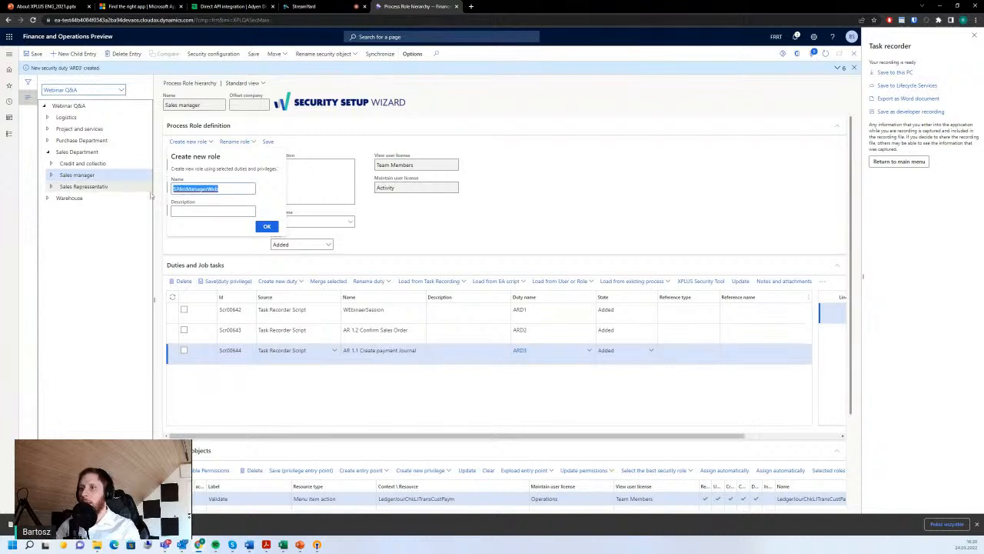
left_click(267, 226)
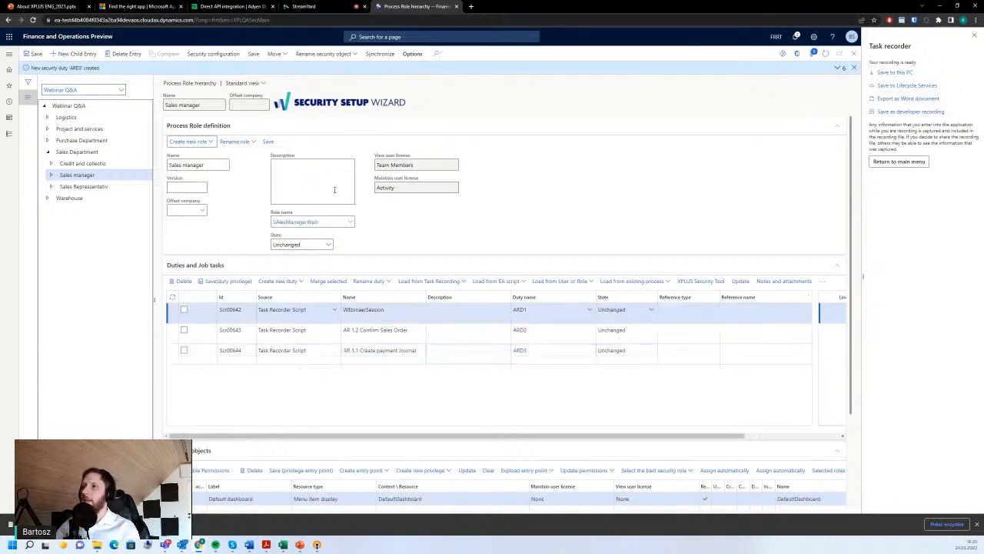
- Open Security configuration, filter the roles by SAlesManagerWeb and view the duties referenced by that role
left_click(213, 56)
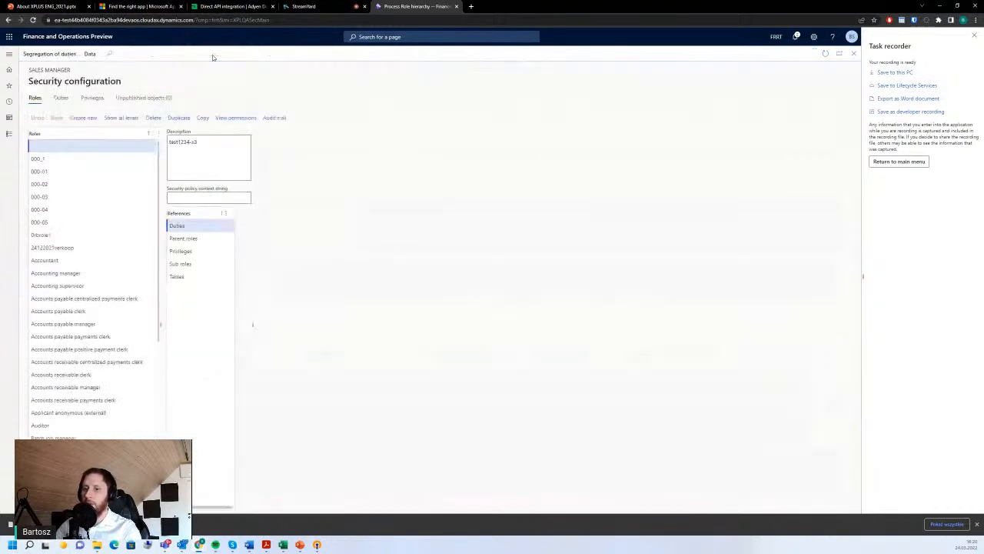
key("ctrl+v")
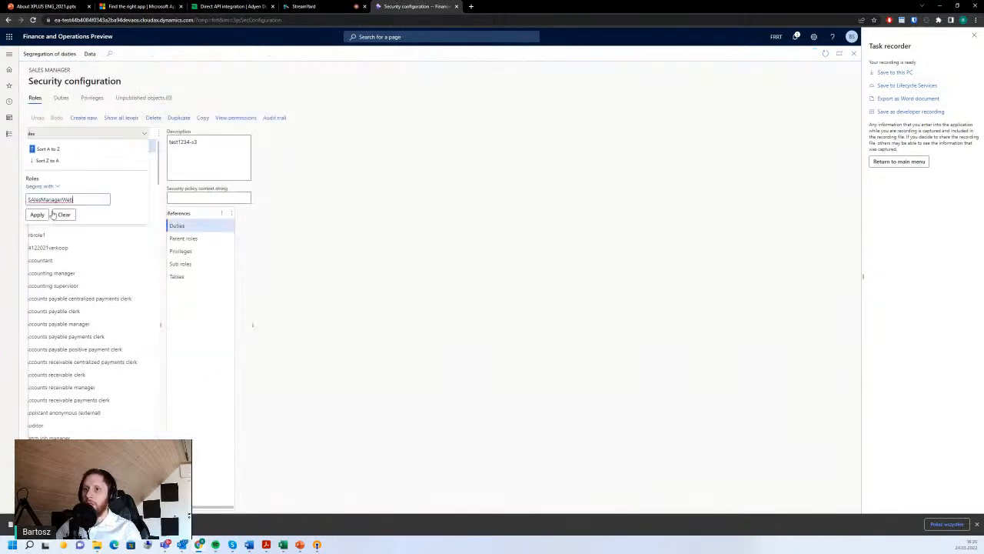
key("Return")
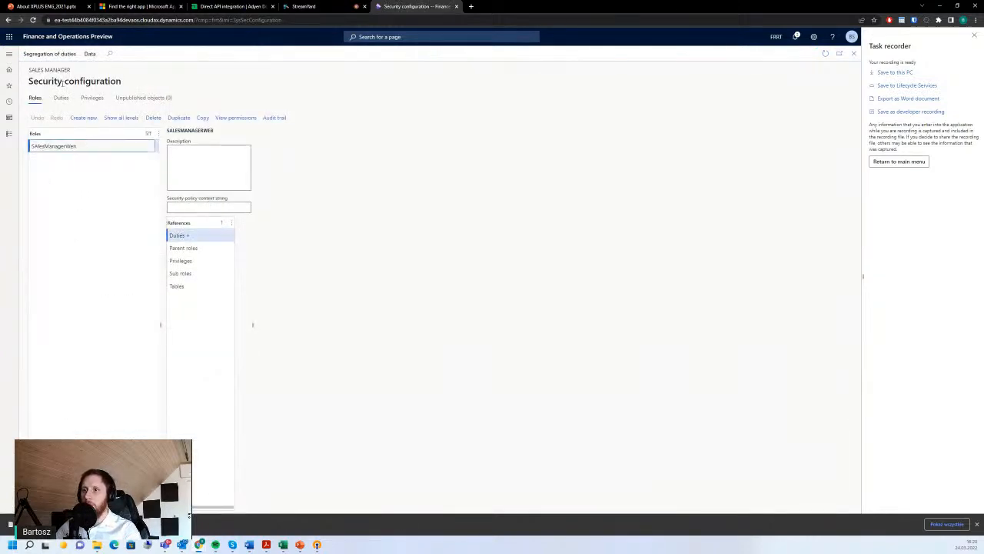
left_click(178, 235)
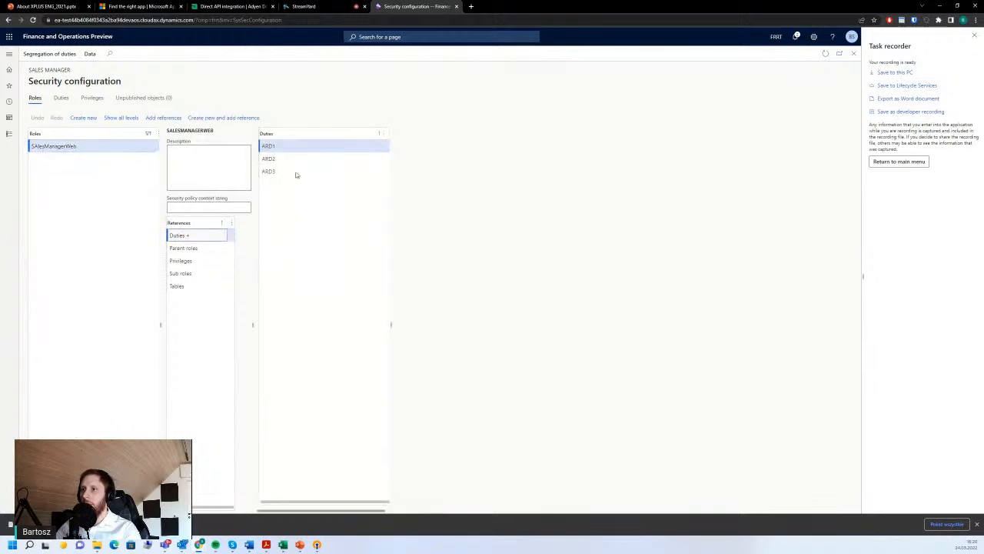
- Drill into duty ARD1 through its privilege's display menu items to the form controls of FormControlPersonalization
left_click(296, 146)
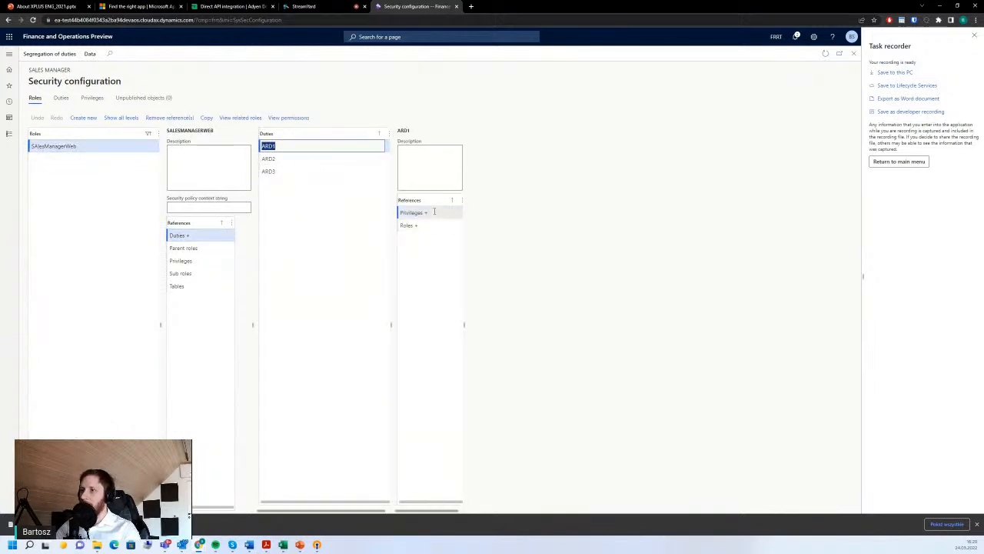
left_click(434, 212)
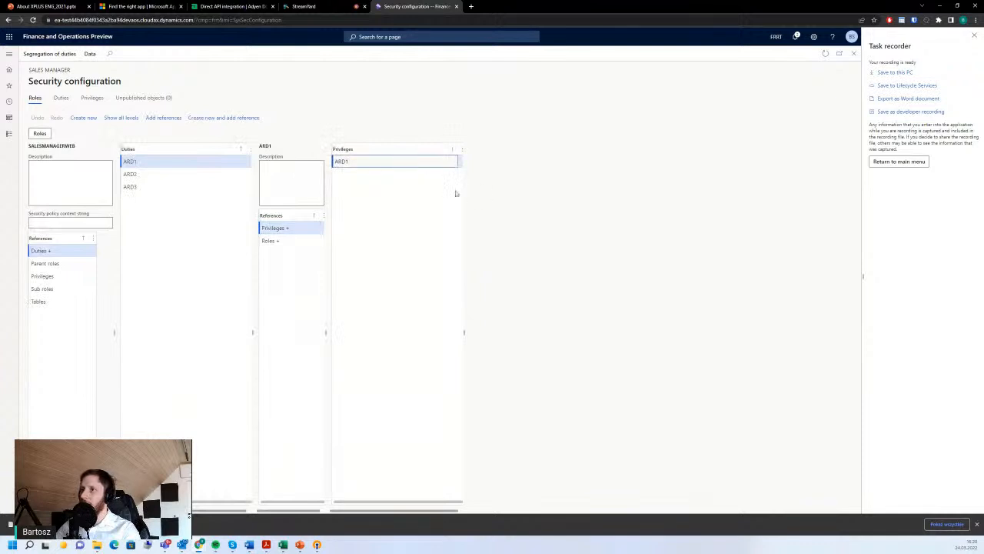
left_click(408, 243)
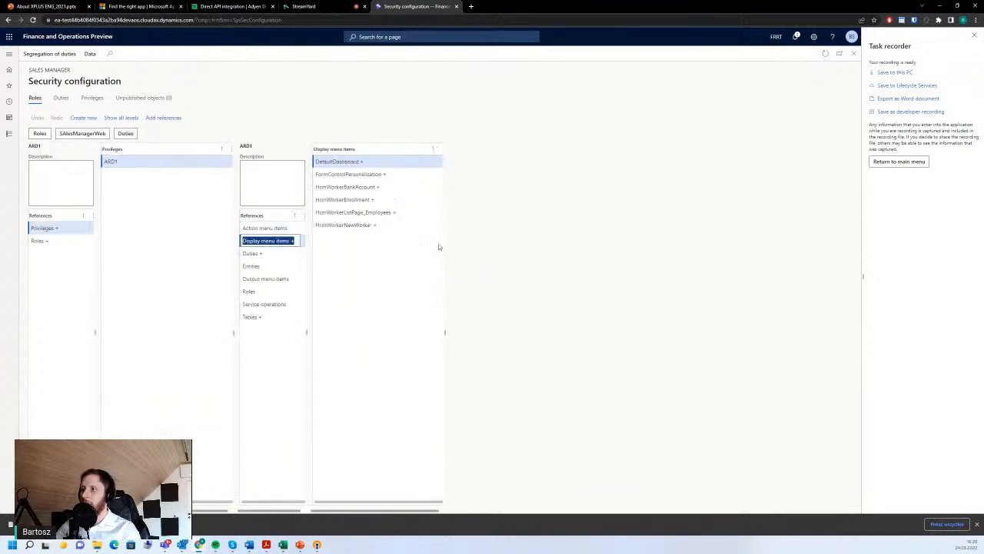
left_click(358, 175)
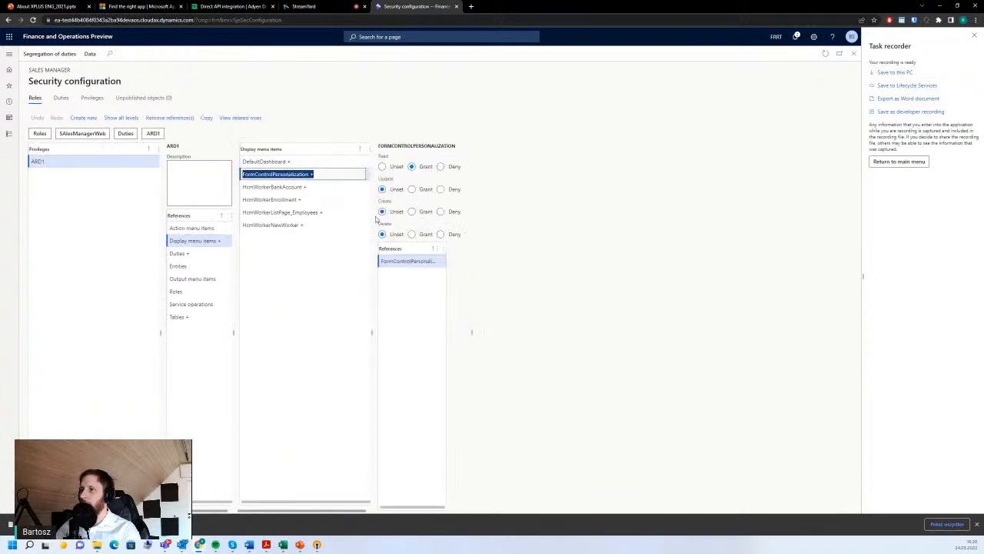
left_click(408, 260)
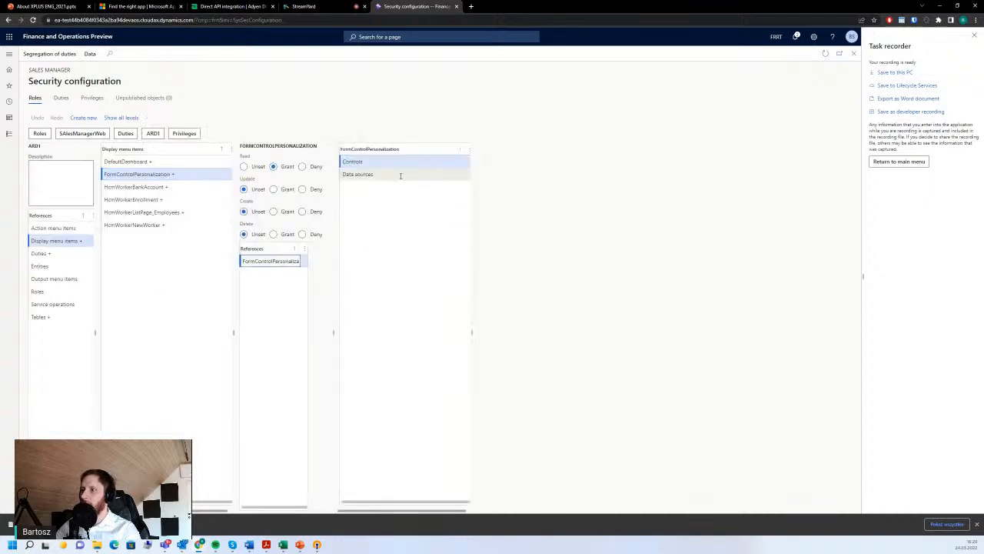
left_click(406, 161)
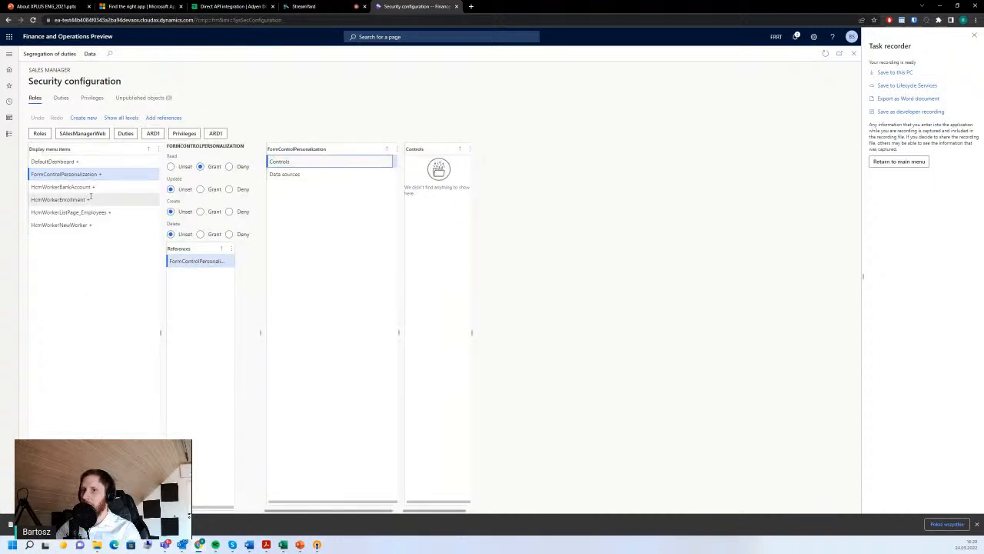
- View the access settings and form controls of the HcmWorkerEnrollment and HcmWorkerNewWorker display menu items under ARD1
left_click(76, 199)
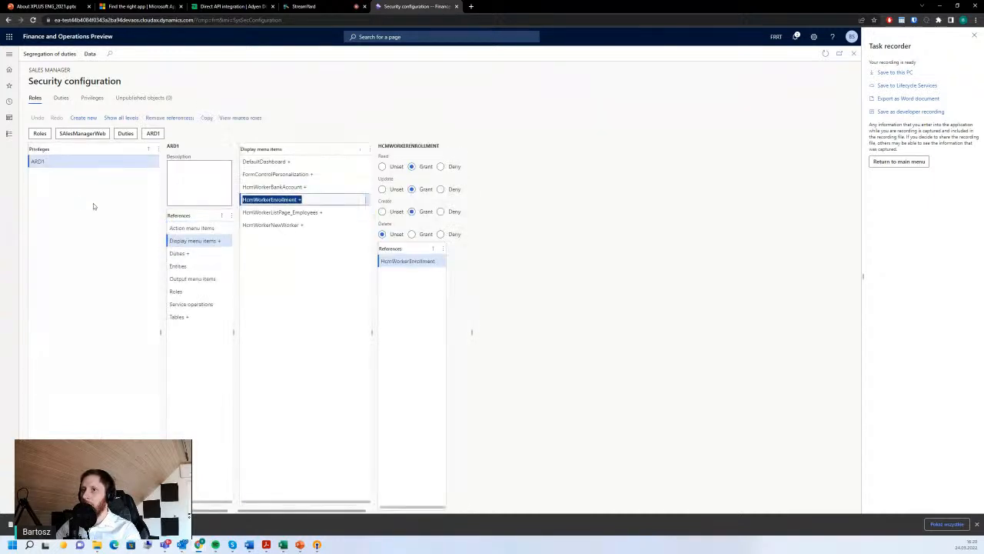
left_click(400, 262)
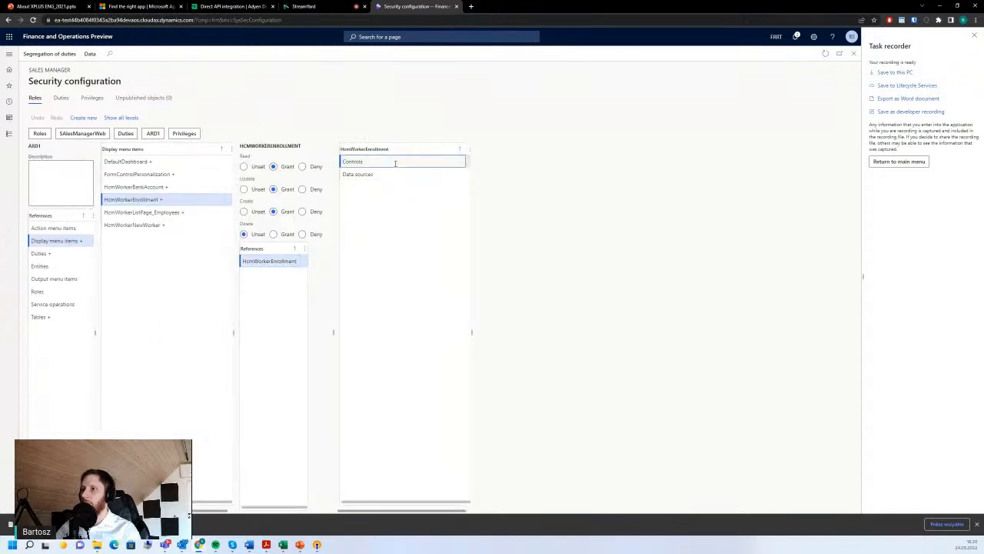
left_click(395, 164)
left_click(73, 225)
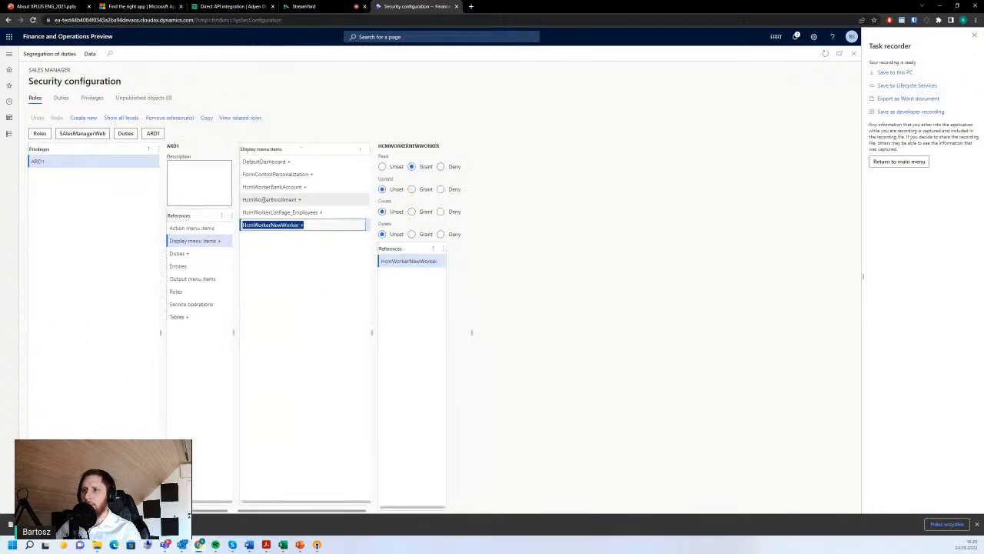
left_click(408, 261)
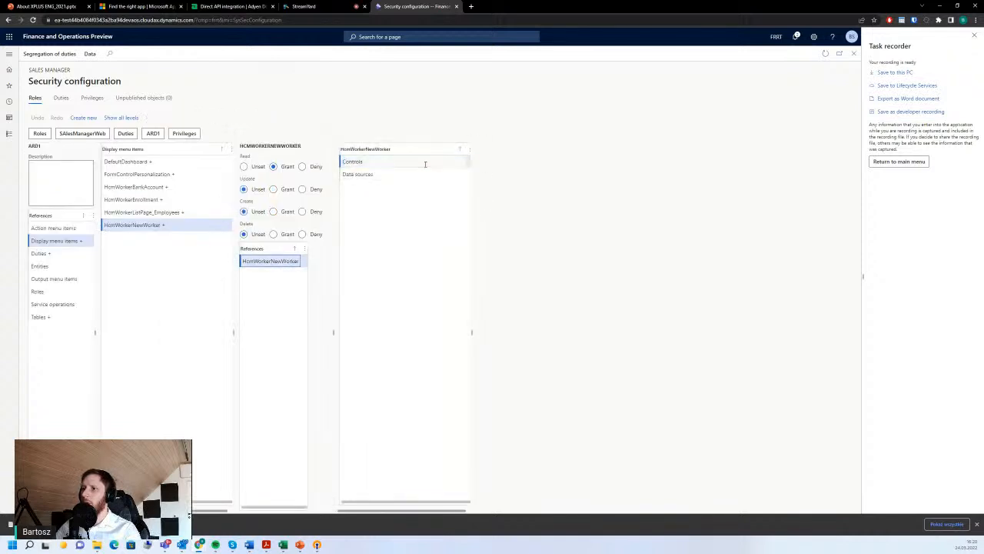
left_click(427, 163)
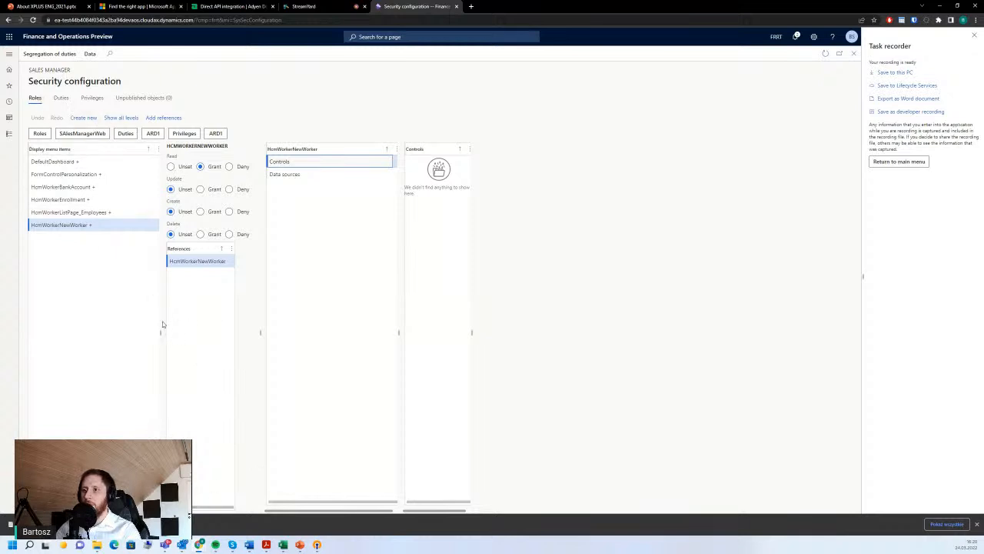
- Go back to the role's duties and drill into ARD2 down to the form controls of the SalesTableListPage display menu item
left_click(84, 227)
left_click(185, 133)
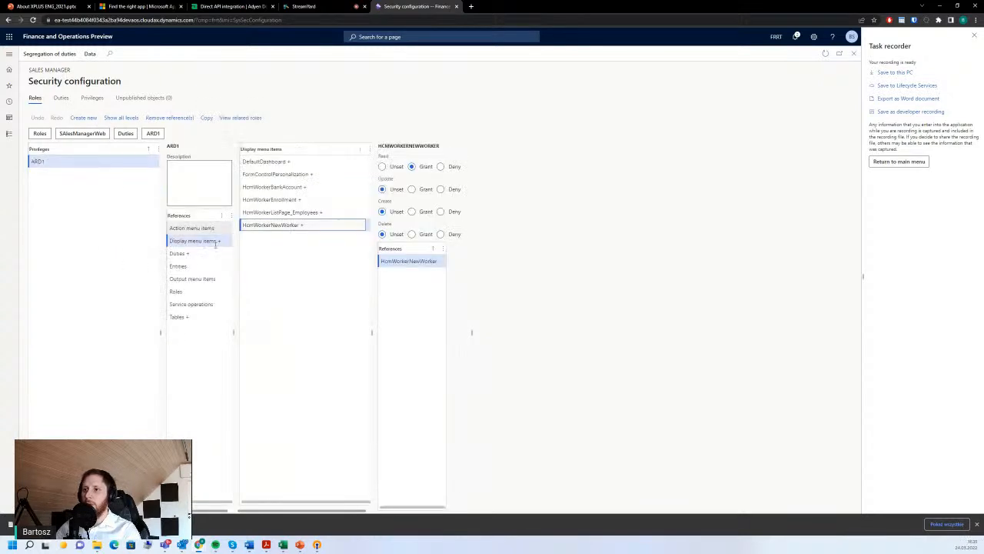
left_click(42, 164)
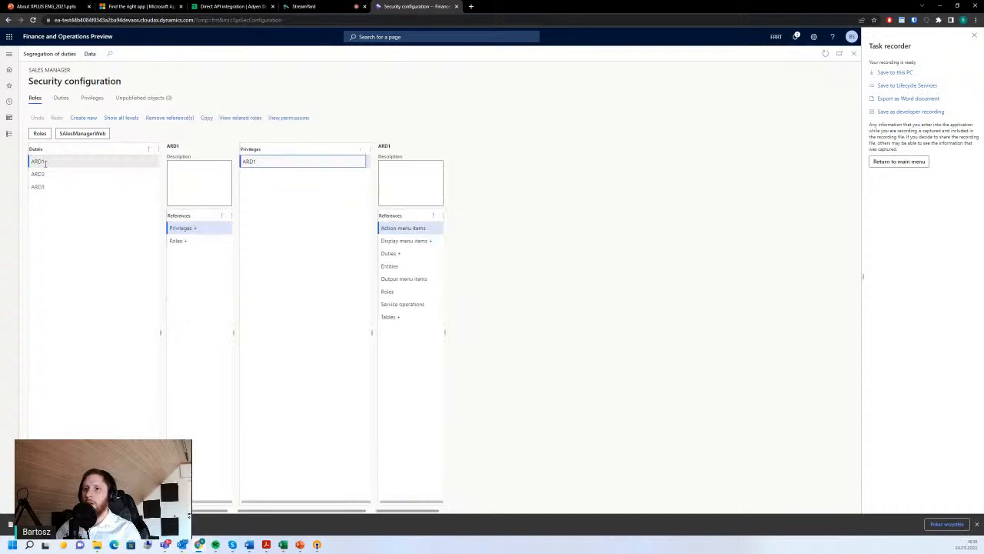
left_click(38, 173)
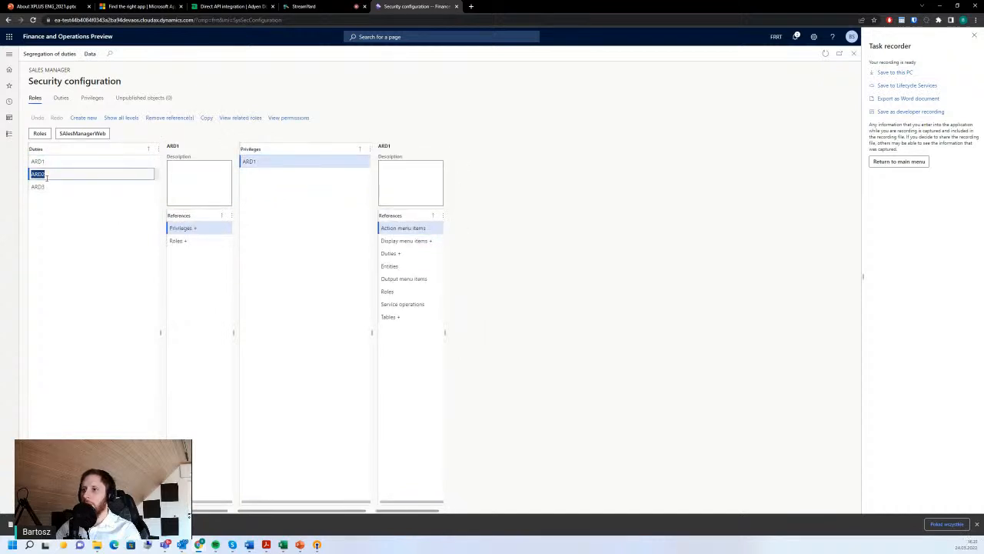
left_click(435, 214)
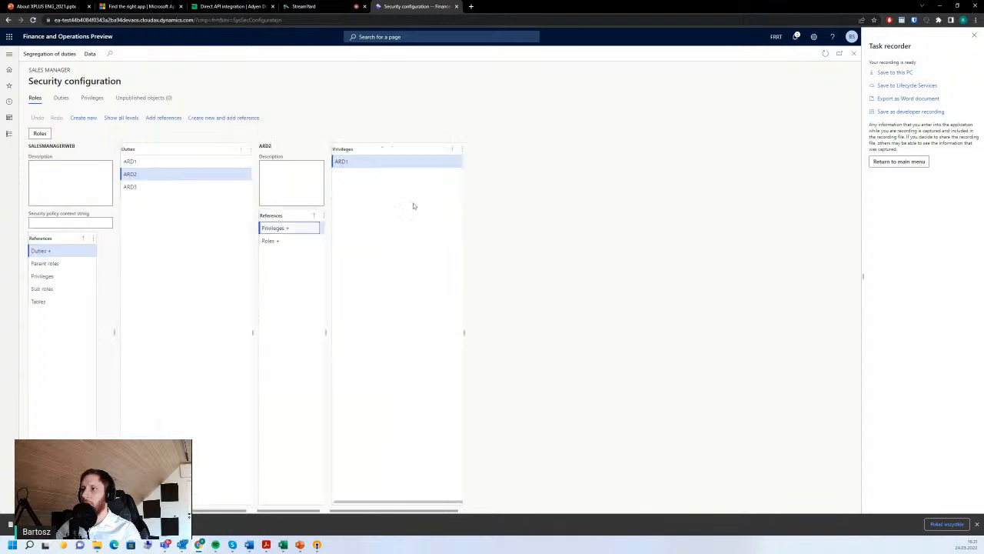
left_click(354, 161)
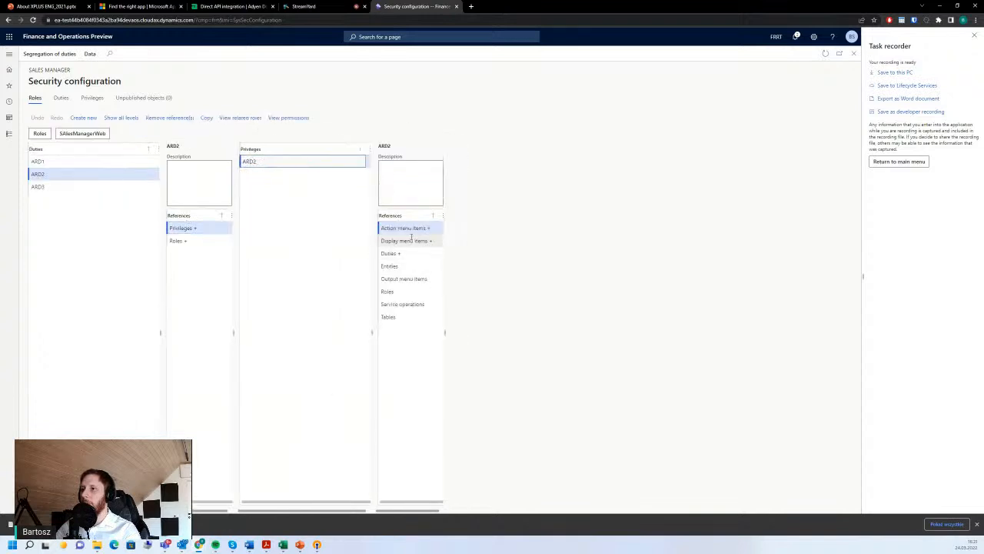
left_click(412, 240)
left_click(342, 187)
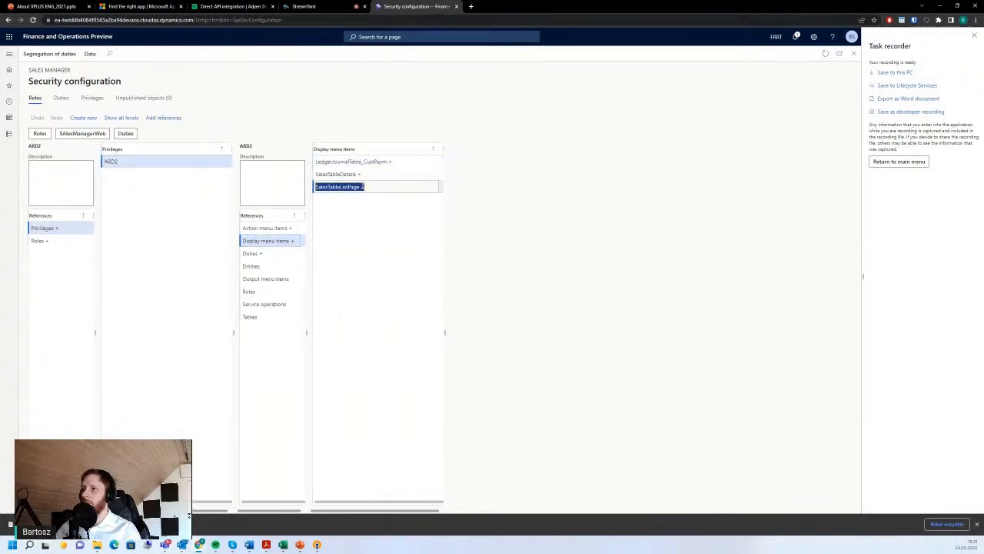
left_click(419, 260)
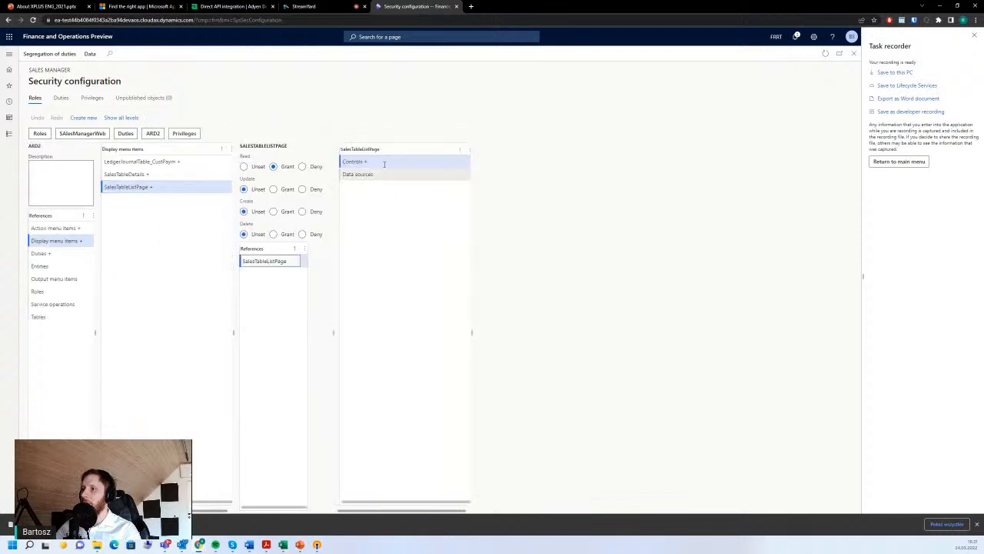
left_click(388, 162)
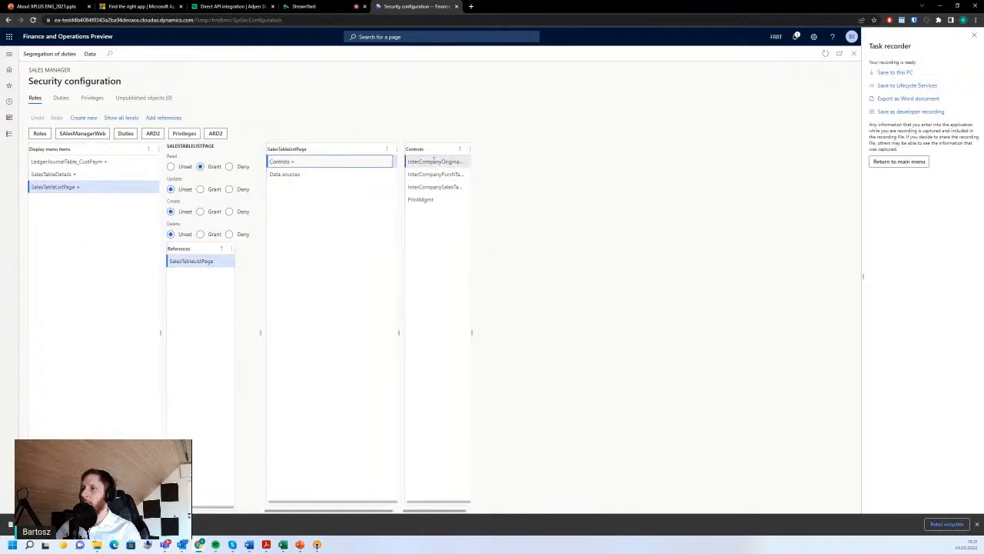
left_click(453, 163)
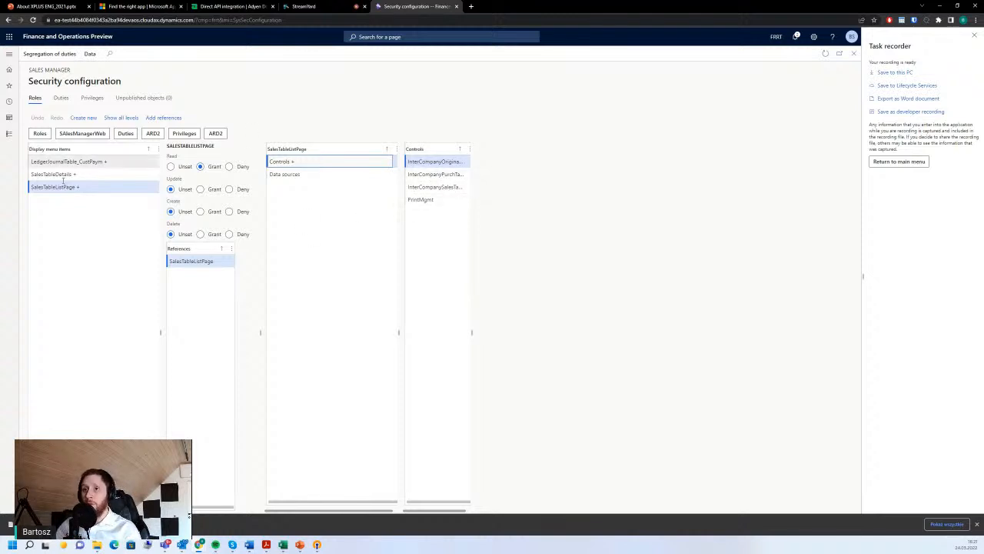
- Try to widen the SalesTableListPage and Controls columns to read the full control names
triple_click(123, 81)
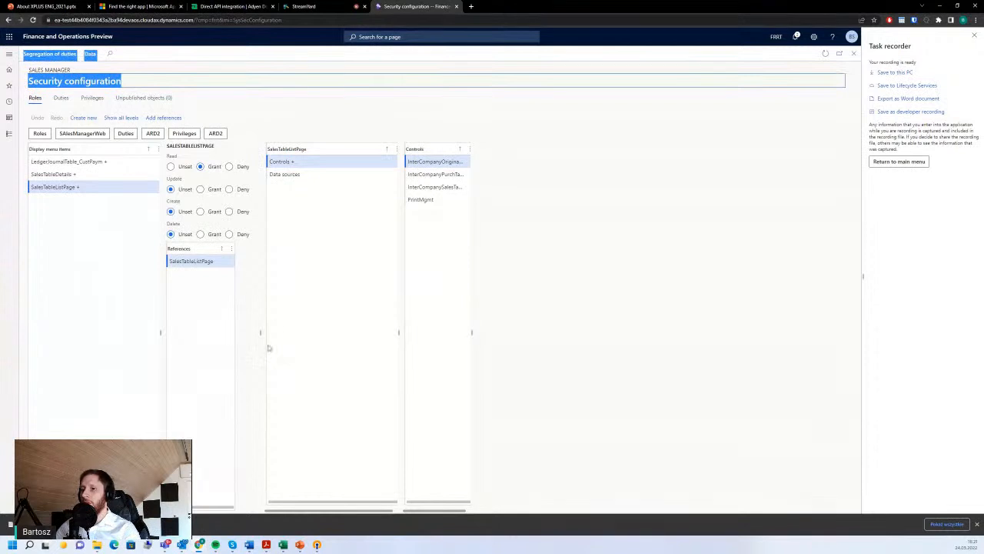
left_click_drag(472, 337, 537, 340)
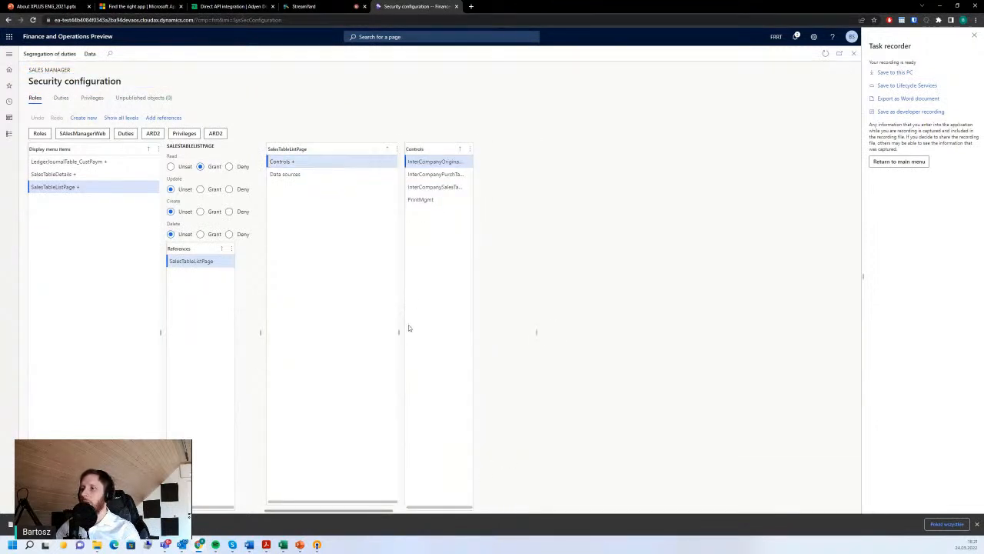
left_click_drag(399, 332, 499, 332)
left_click(377, 456)
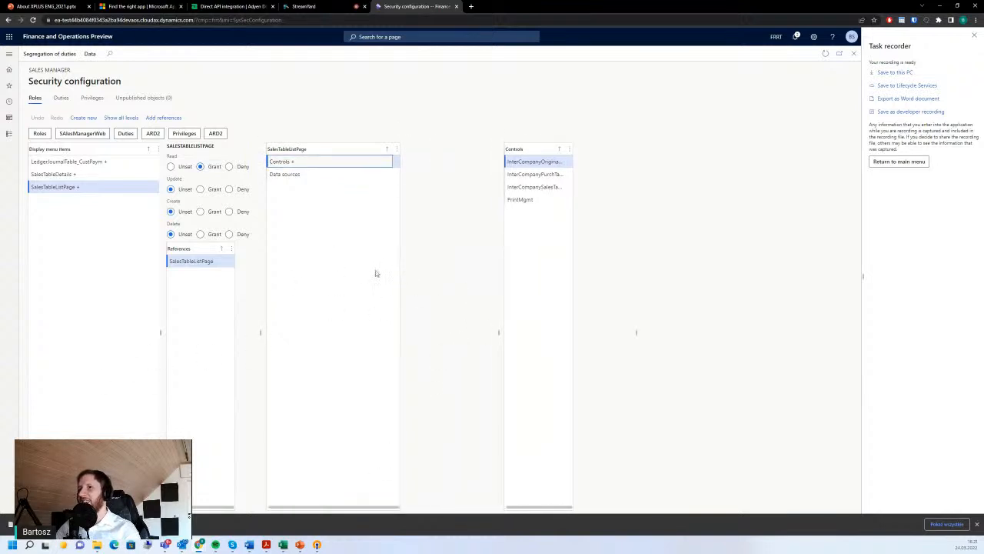
- Open the record of user awx.test4 from the system administration users list
left_click(8, 134)
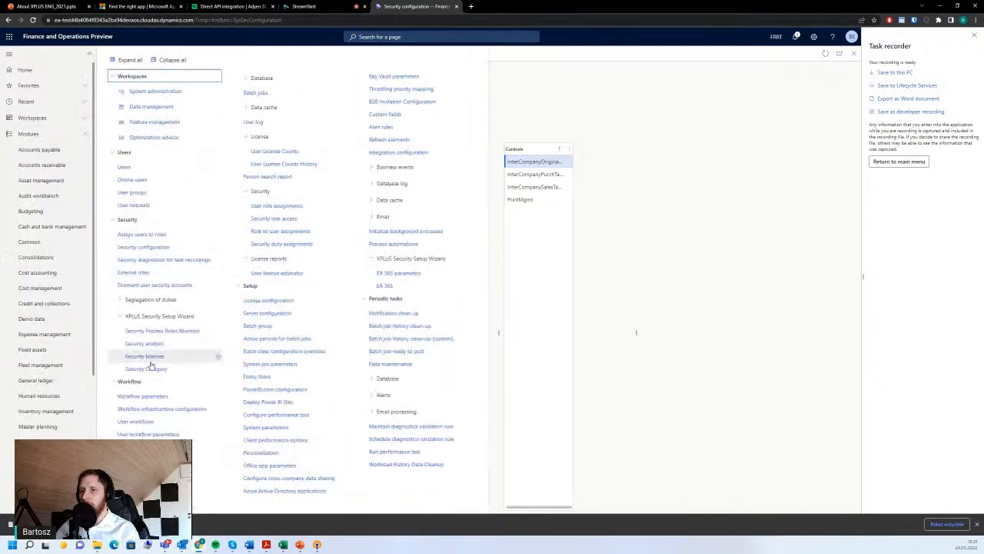
left_click(147, 168)
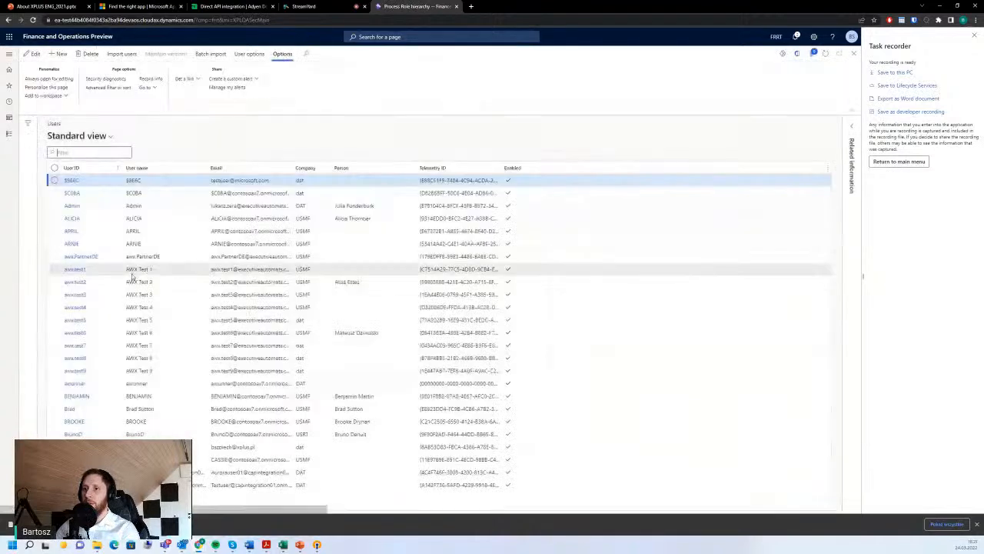
left_click(77, 307)
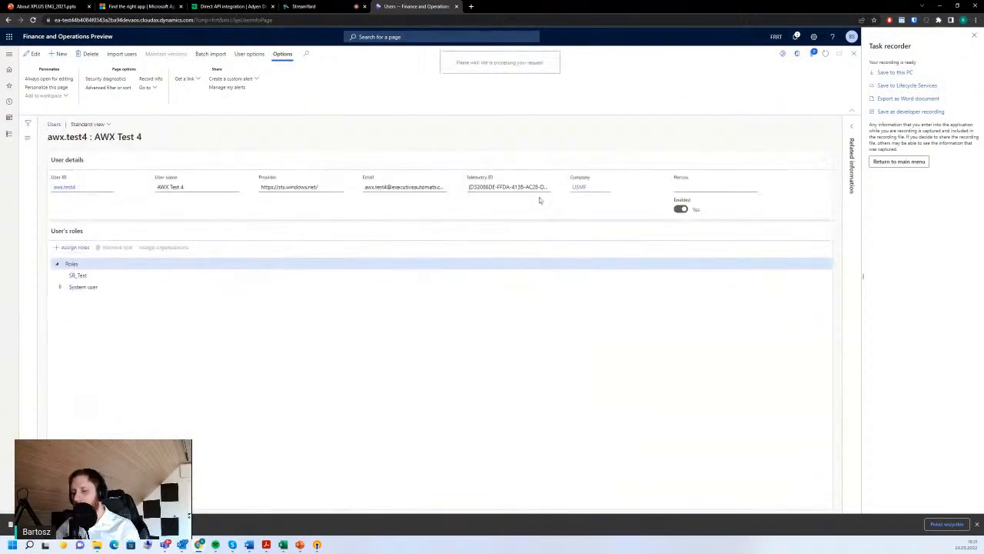
- Assign the SAlesManagerWeb role to the awx.test4 user, filtering the available roles by that name
left_click(674, 113)
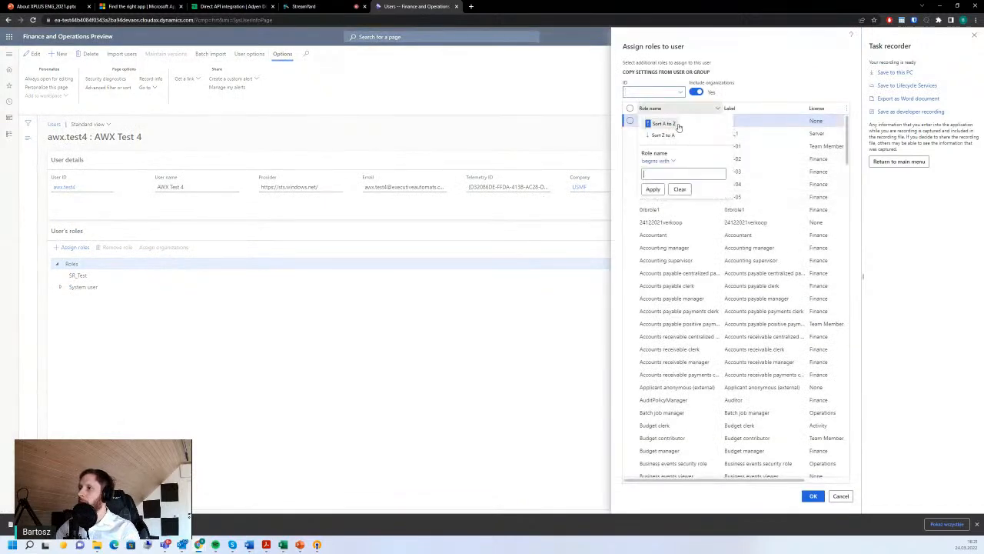
type("SAlesManagerWeb")
left_click(654, 189)
left_click(630, 121)
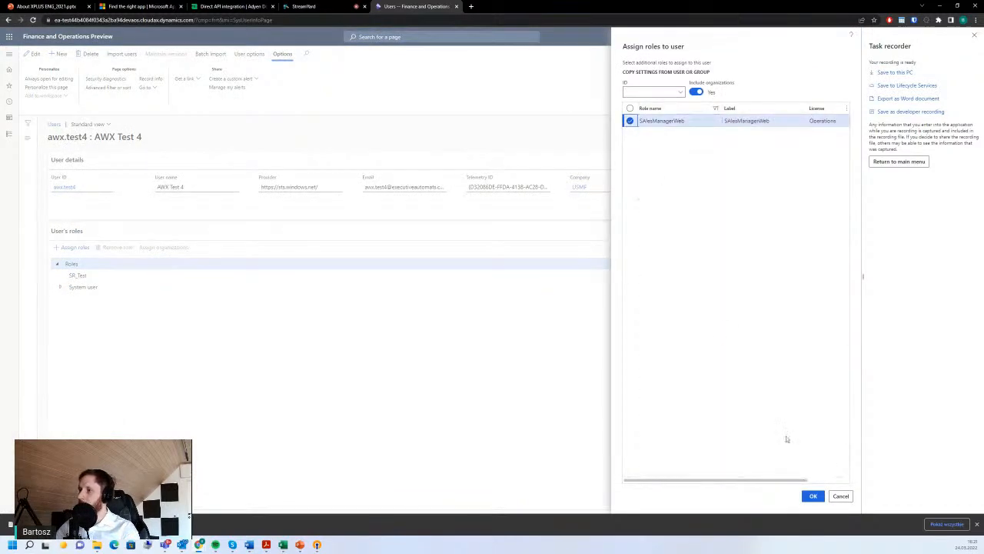
left_click(812, 496)
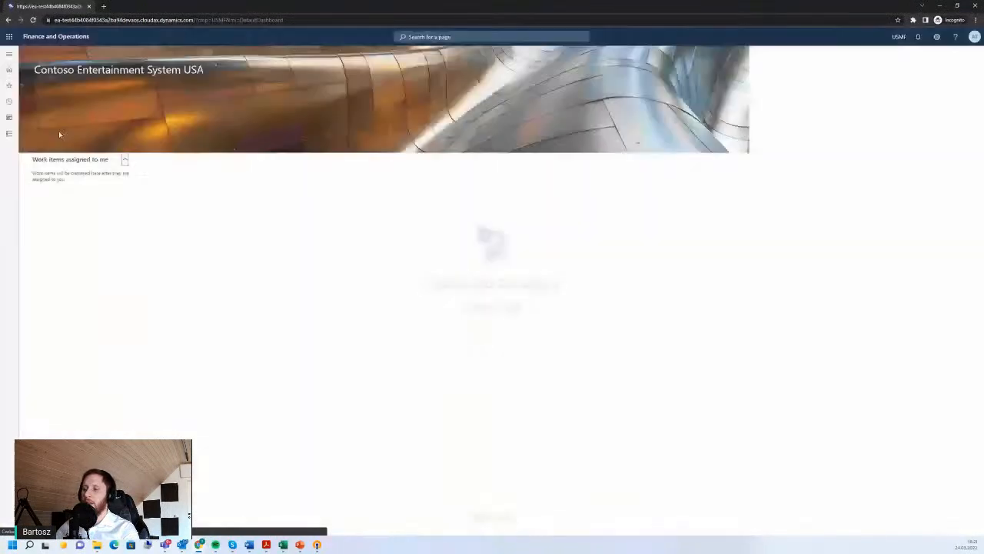
- In the test user's session, open the Human resources employees list and view the available worker actions
left_click(9, 134)
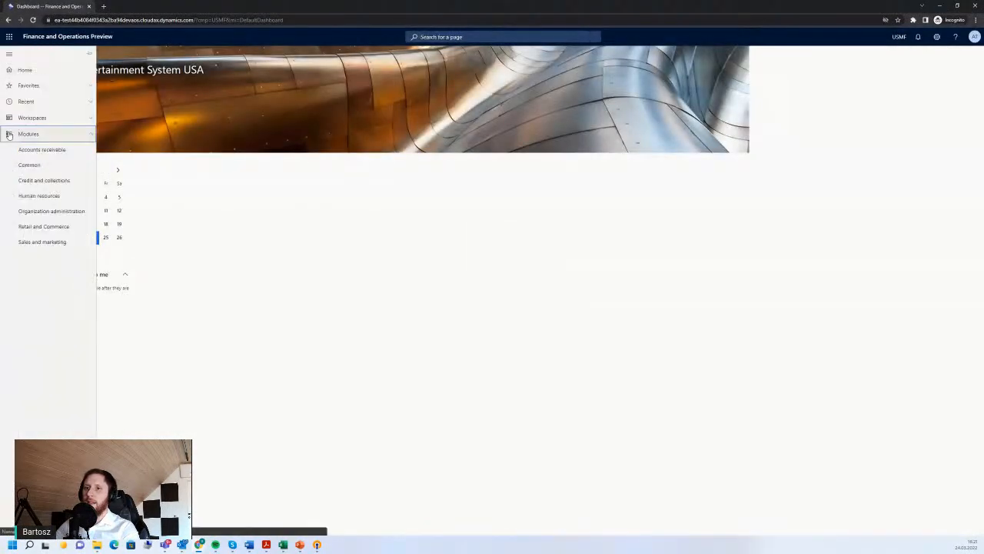
left_click(60, 197)
left_click(137, 93)
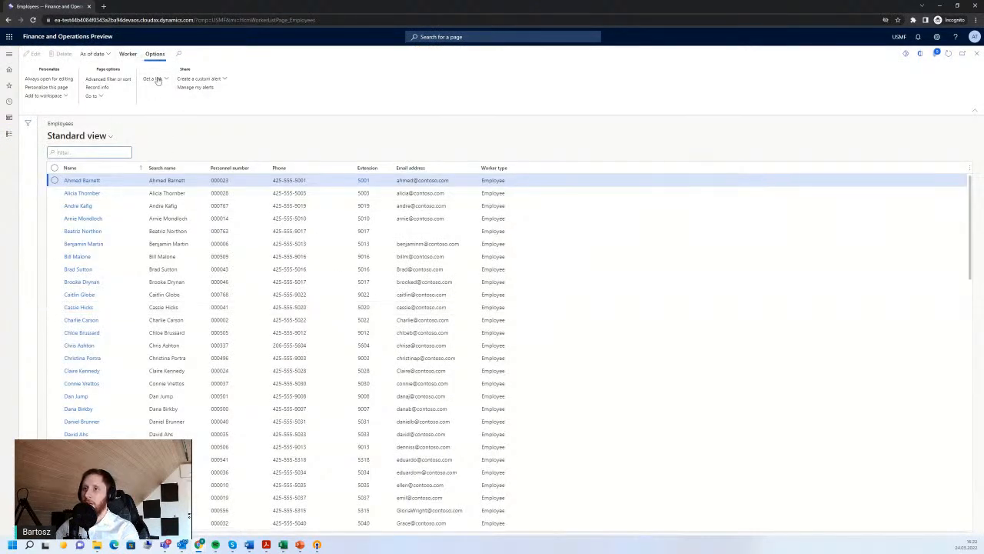
left_click(128, 55)
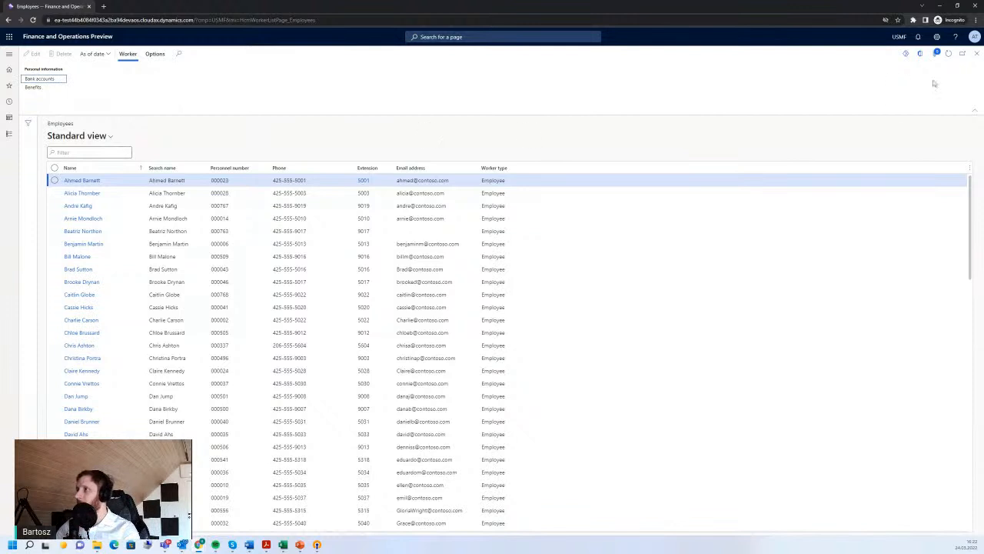
- Review the Accounts receivable pages available to the test user and open All sales orders
left_click(9, 133)
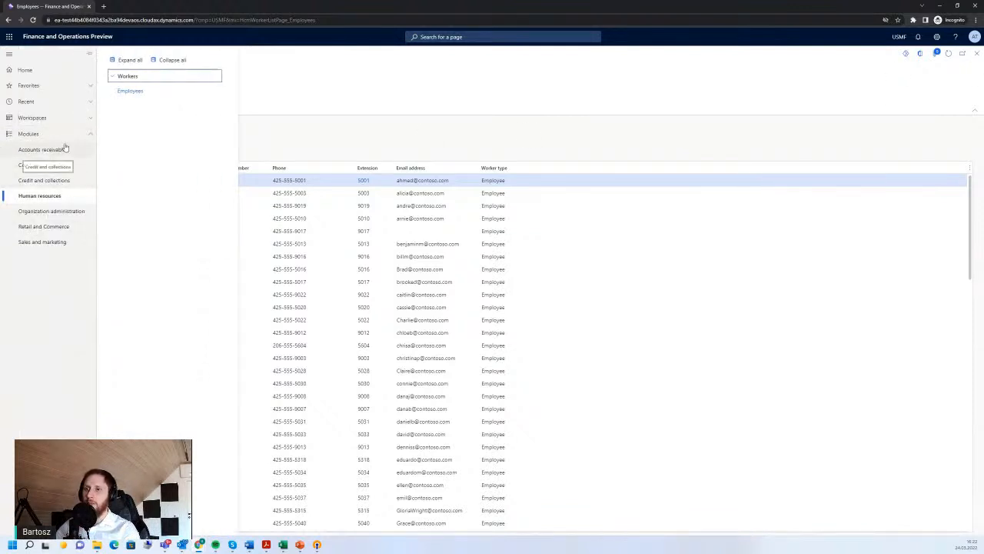
left_click(63, 149)
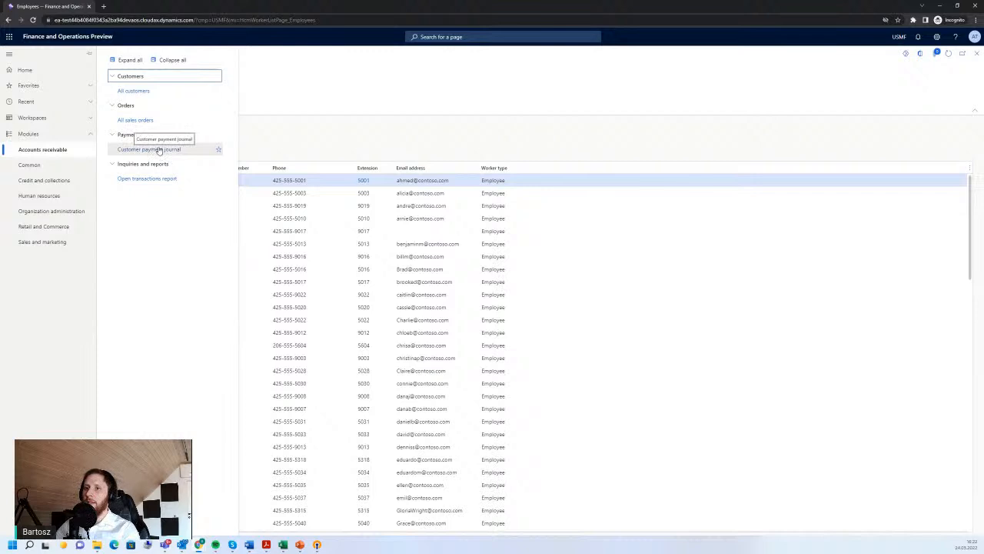
left_click(145, 120)
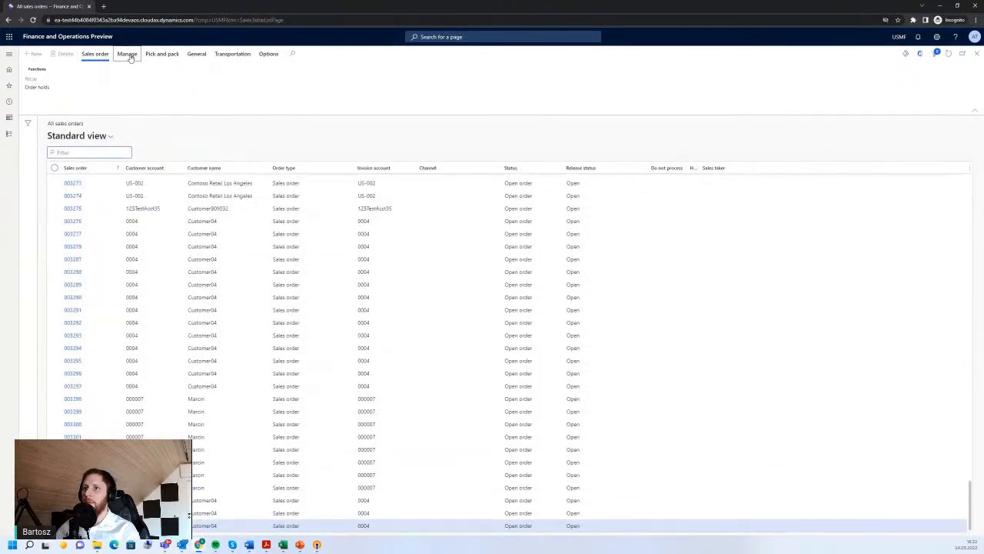
- Review the Manage, Sales order, General and Pick and pack actions available to the test user on All sales orders
left_click(128, 55)
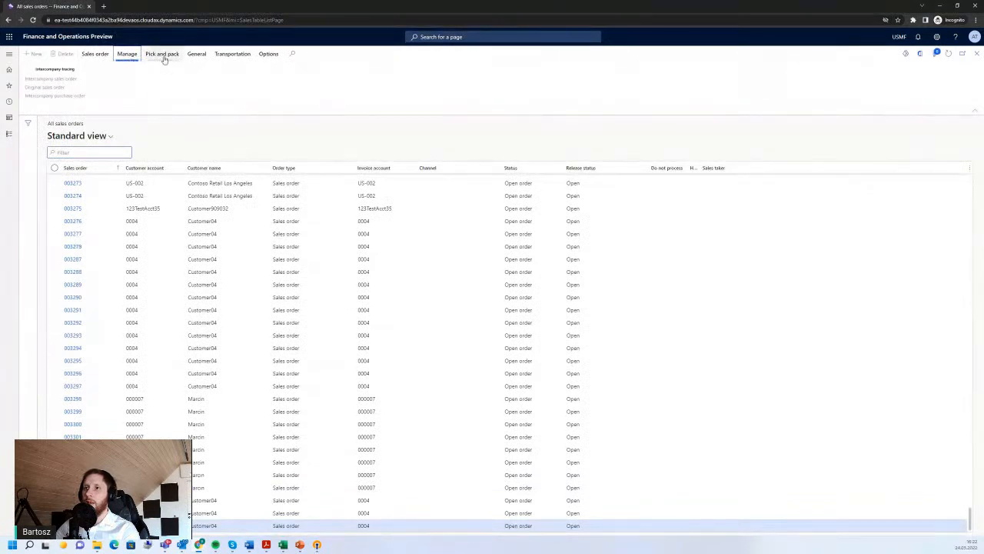
left_click(99, 56)
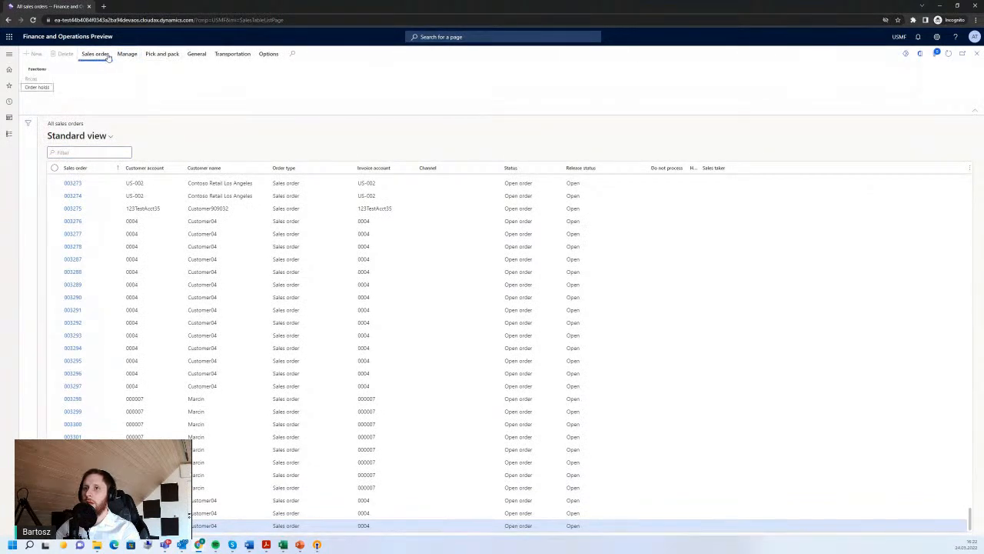
left_click(195, 57)
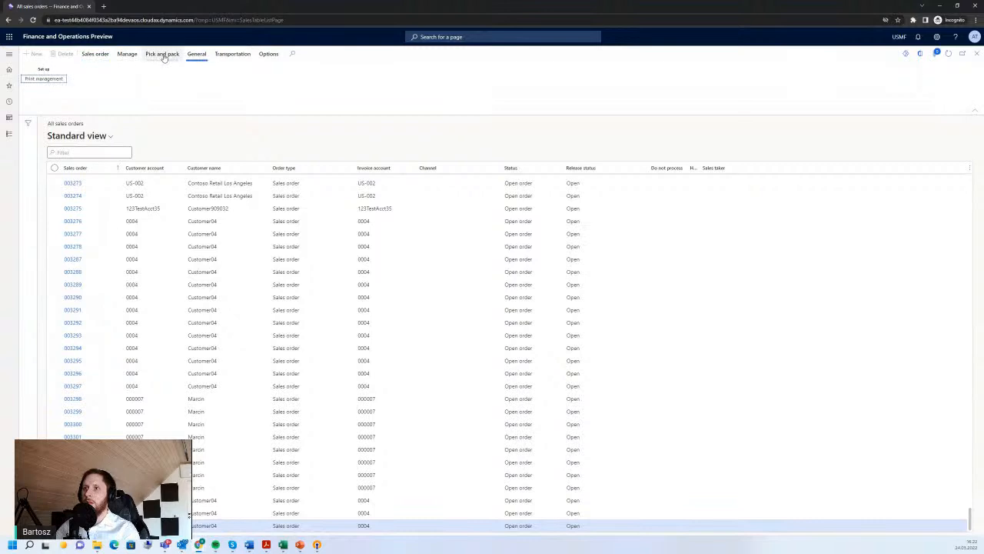
left_click(162, 55)
left_click(127, 55)
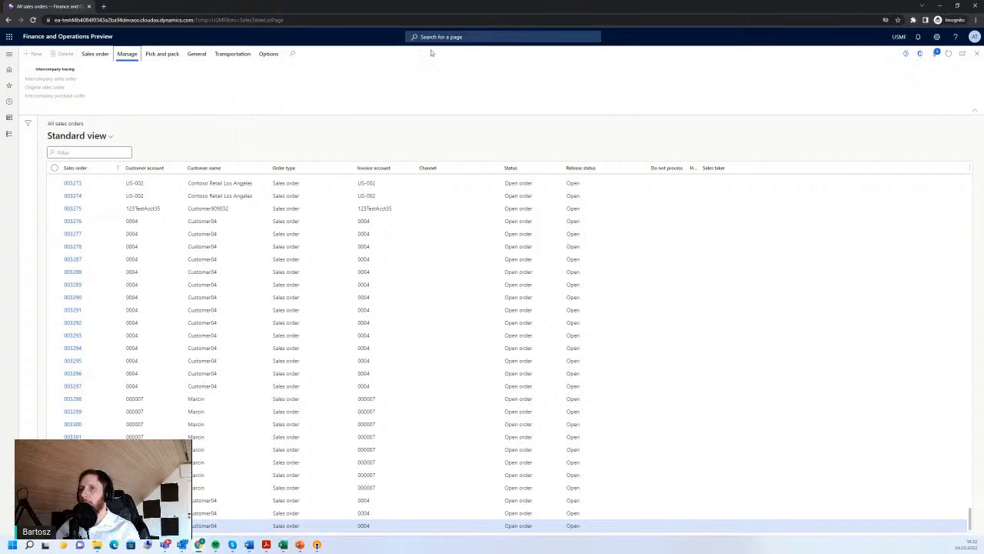
- Return to the administrator's session, close the Task recorder pane and open Security Process Roles Maintain
left_click_drag(493, 9, 0, 60)
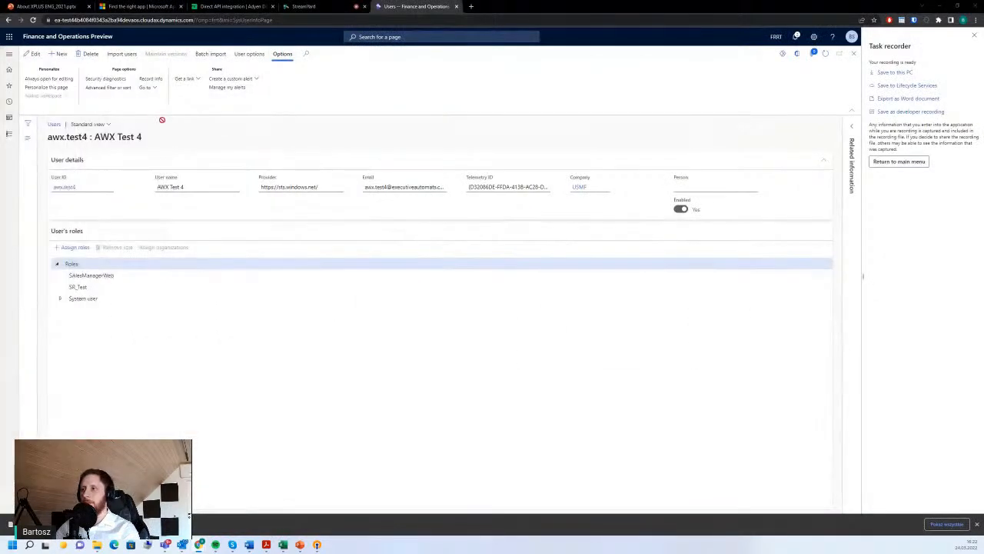
left_click(974, 36)
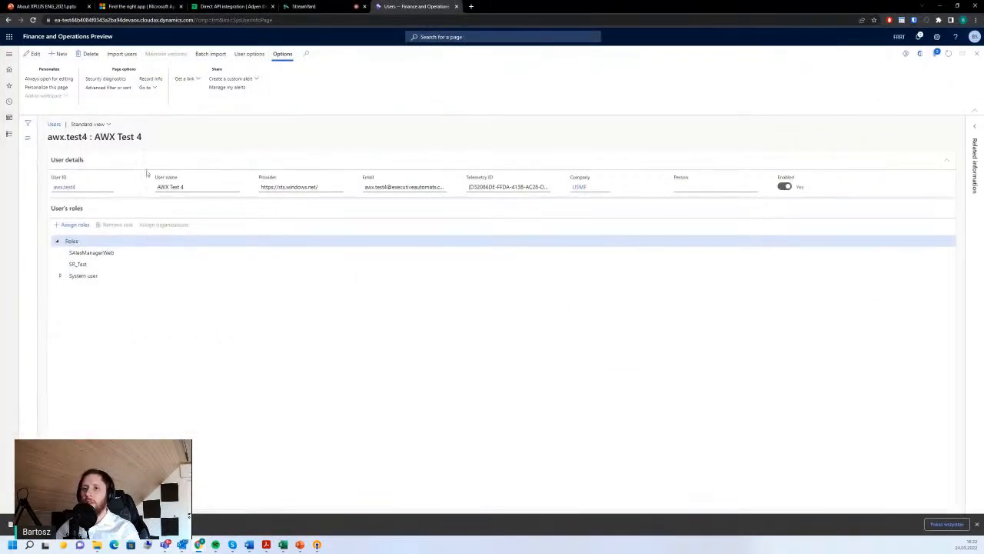
left_click(9, 135)
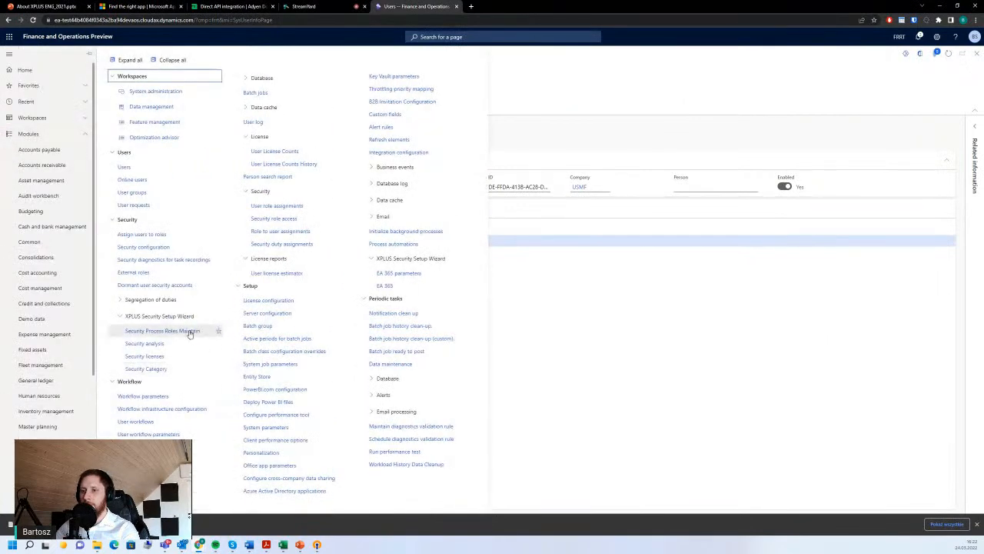
left_click(198, 332)
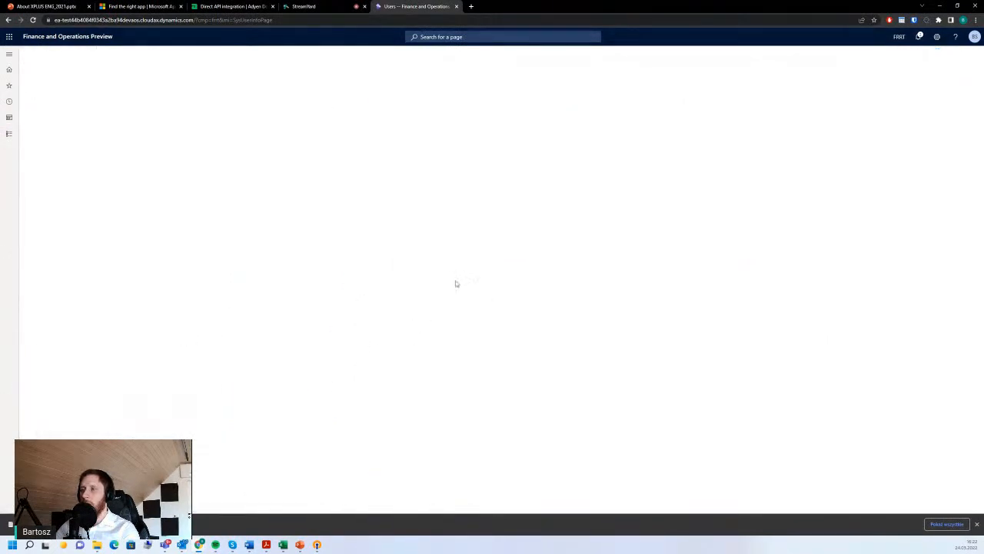
- In the Webinar Q&A hierarchy, expand Sales Department and review the Sales manager and Sales Representativ role definitions
left_click(120, 77)
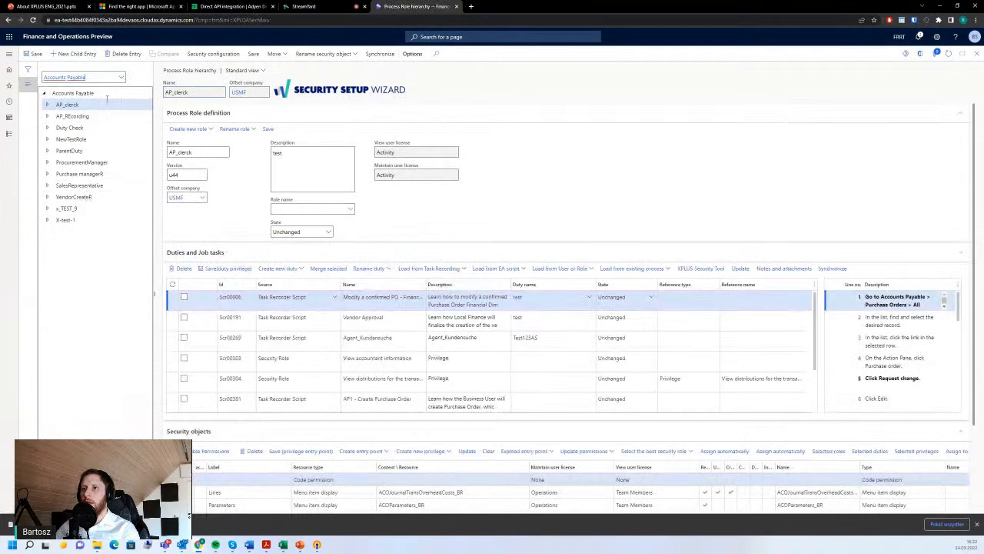
scroll(108, 134, "down", 2)
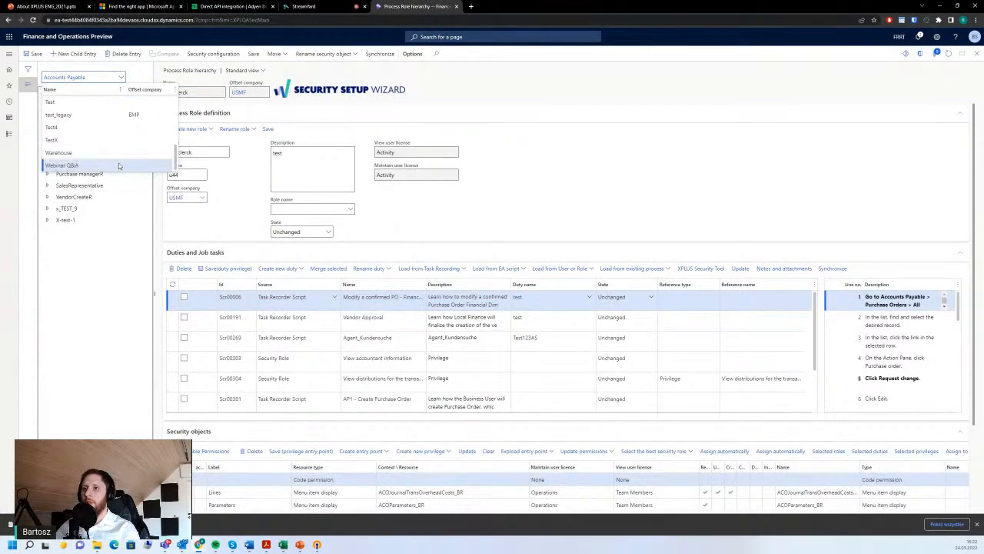
left_click(118, 163)
left_click(48, 139)
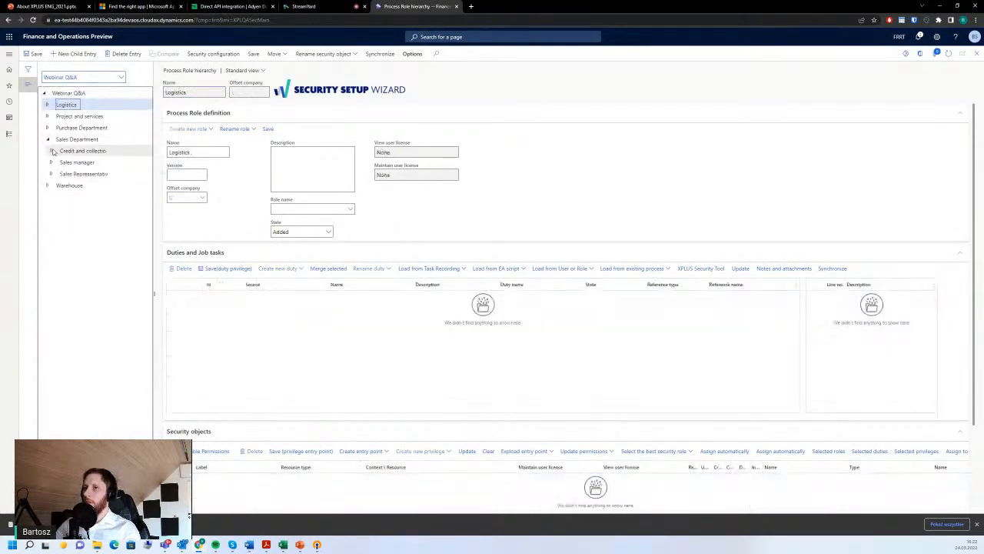
left_click(77, 163)
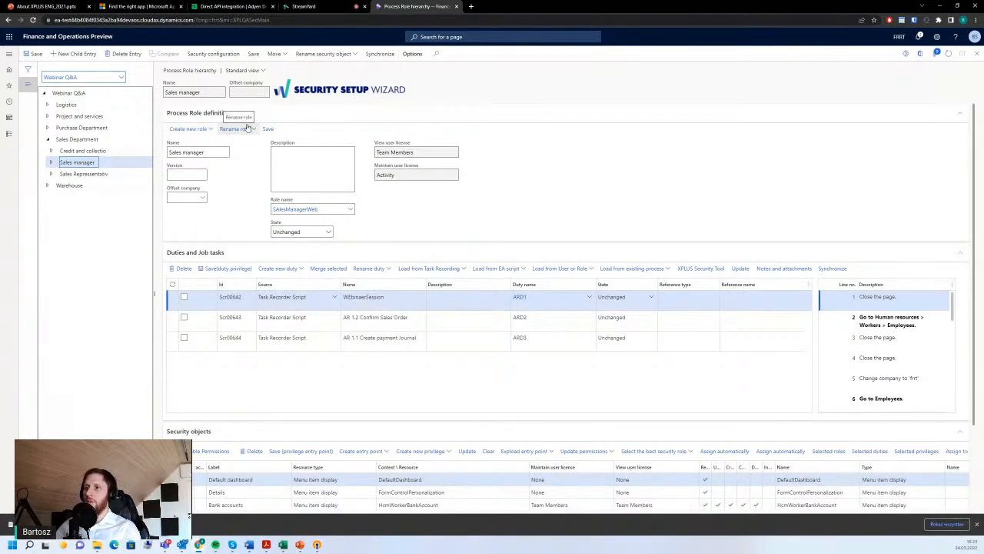
left_click(104, 174)
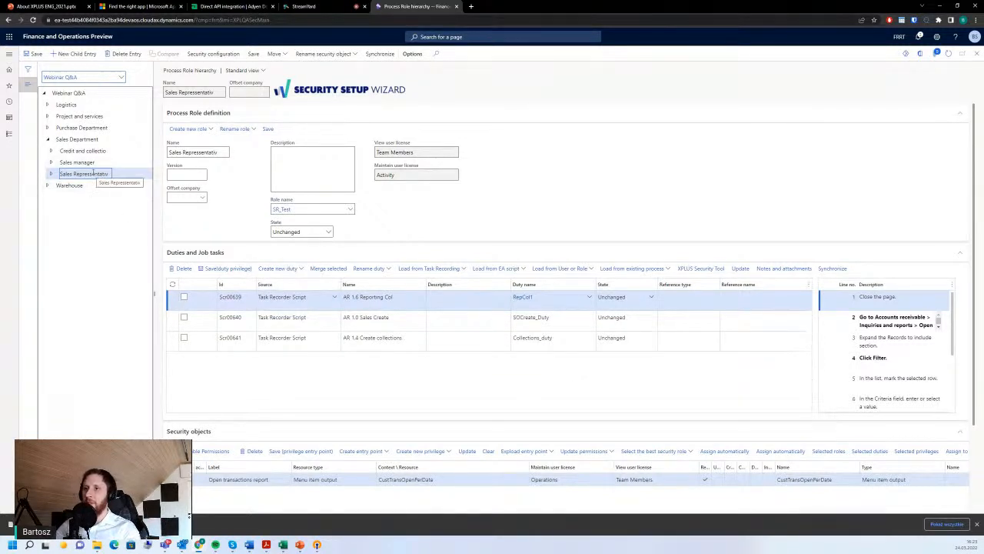
- Open All sales orders under Accounts receivable and show the form information for the Confirmation action
left_click(9, 134)
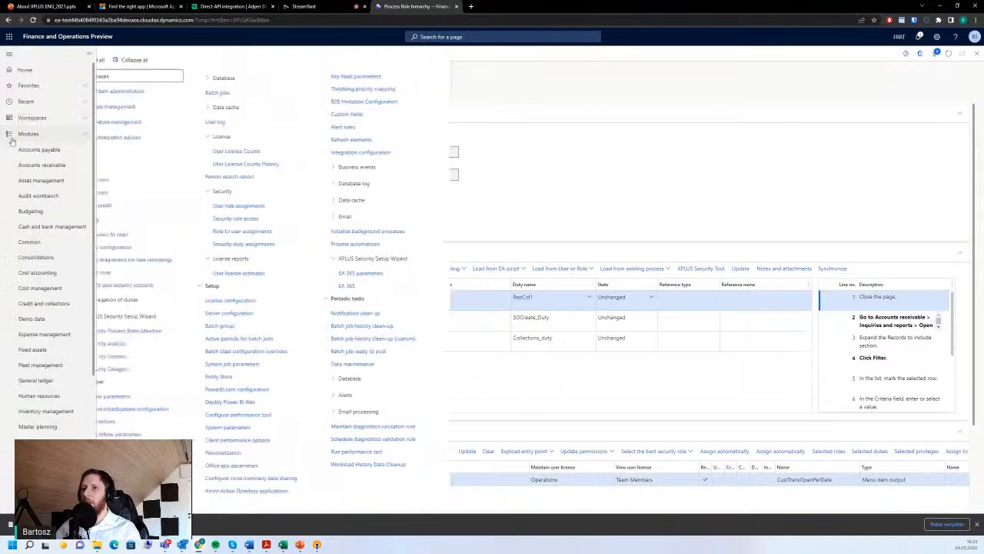
left_click(57, 166)
left_click(192, 208)
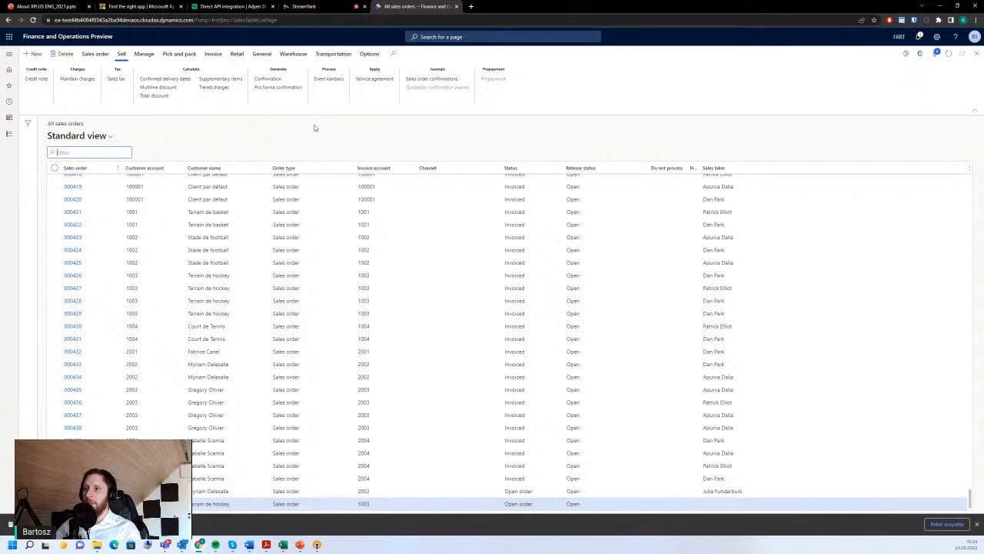
right_click(281, 80)
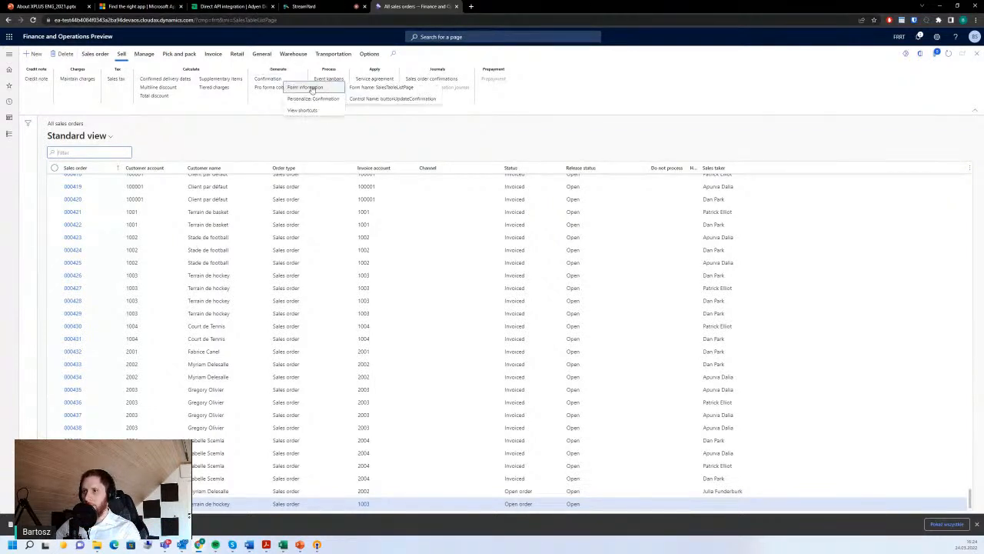
left_click(569, 151)
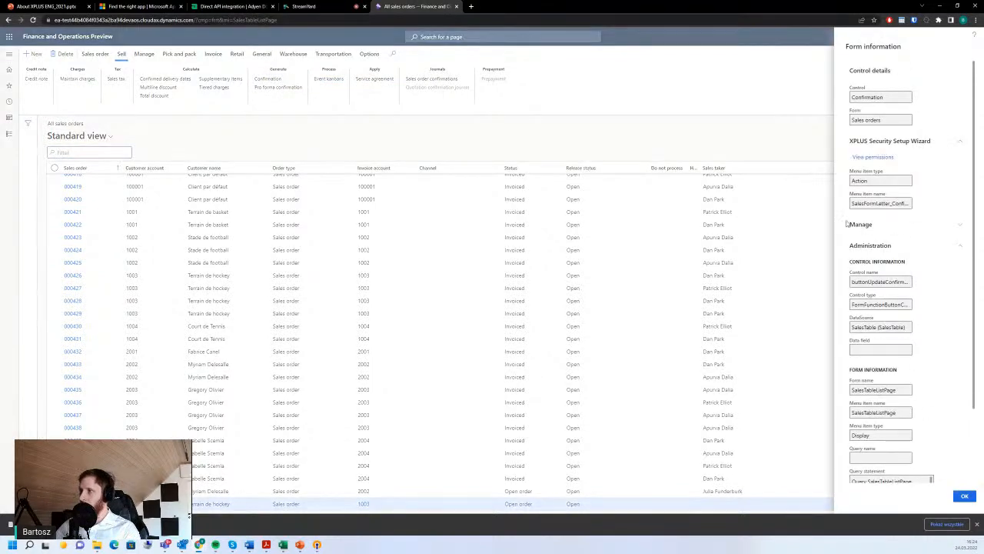
- Examine the menu item names and types of the sales orders form and its Confirmation action
scroll(932, 302, "down", 1)
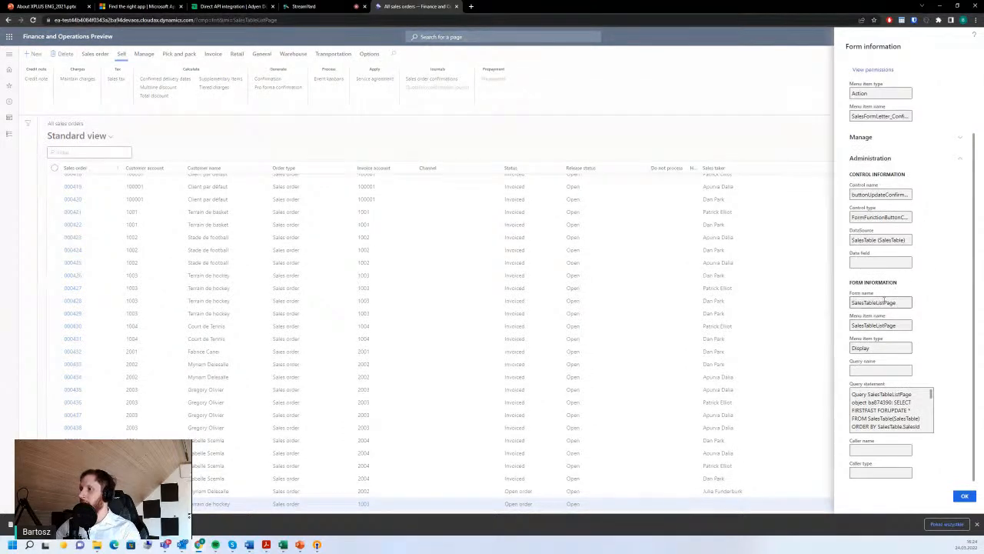
double_click(883, 346)
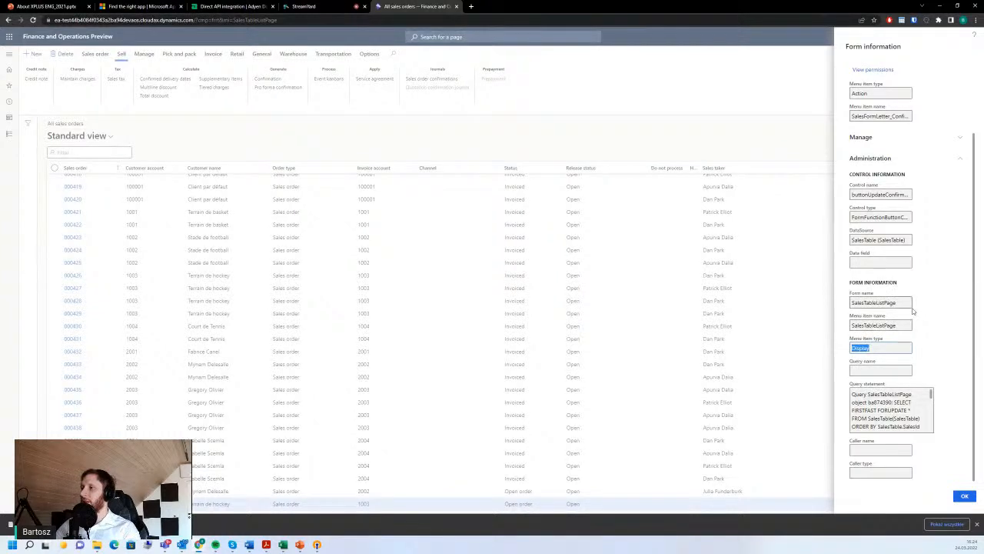
left_click_drag(904, 326, 828, 338)
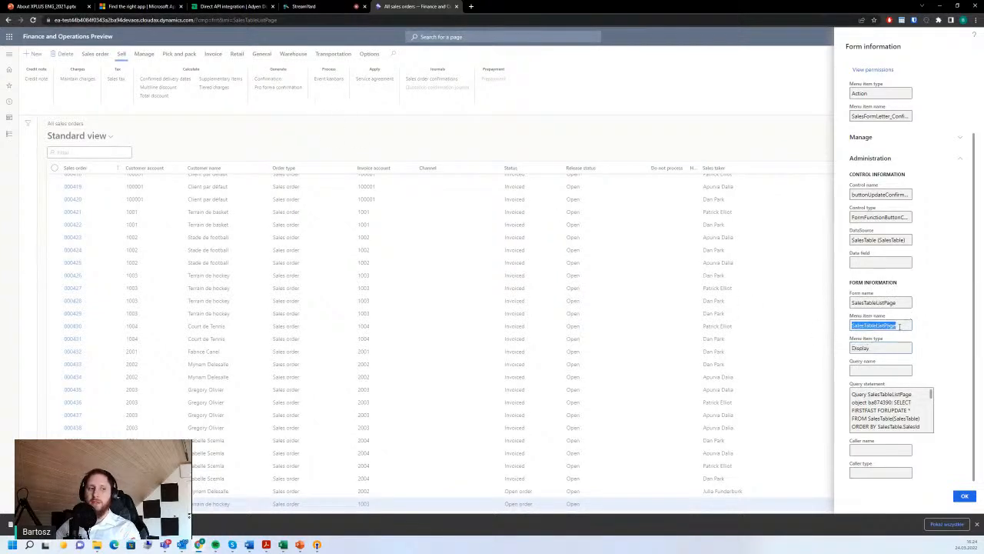
scroll(867, 251, "up", 2)
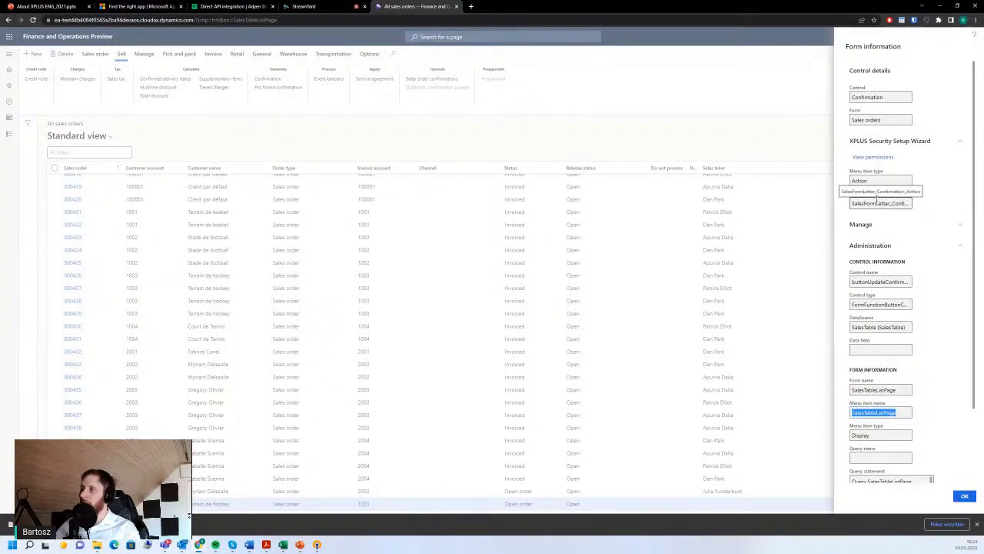
left_click(879, 181)
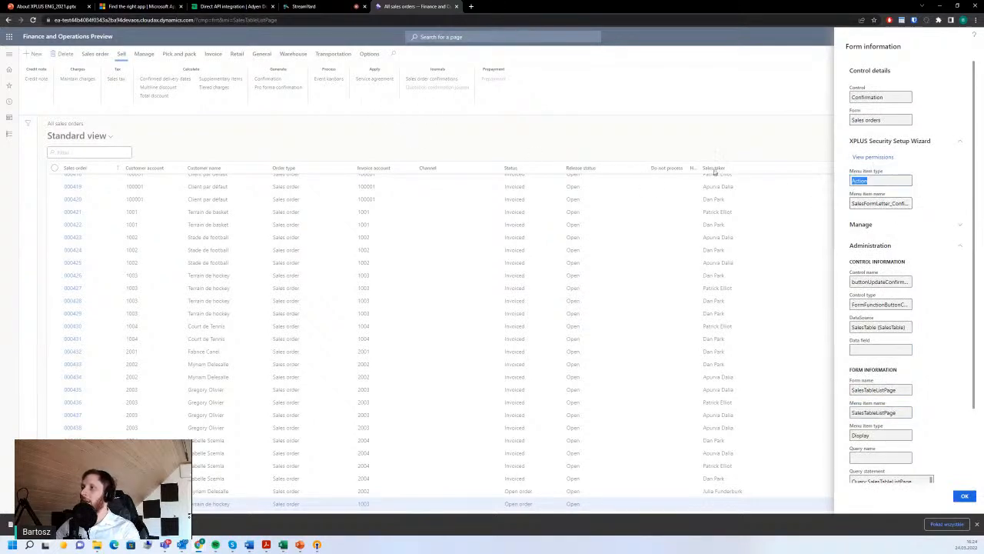
left_click(874, 204)
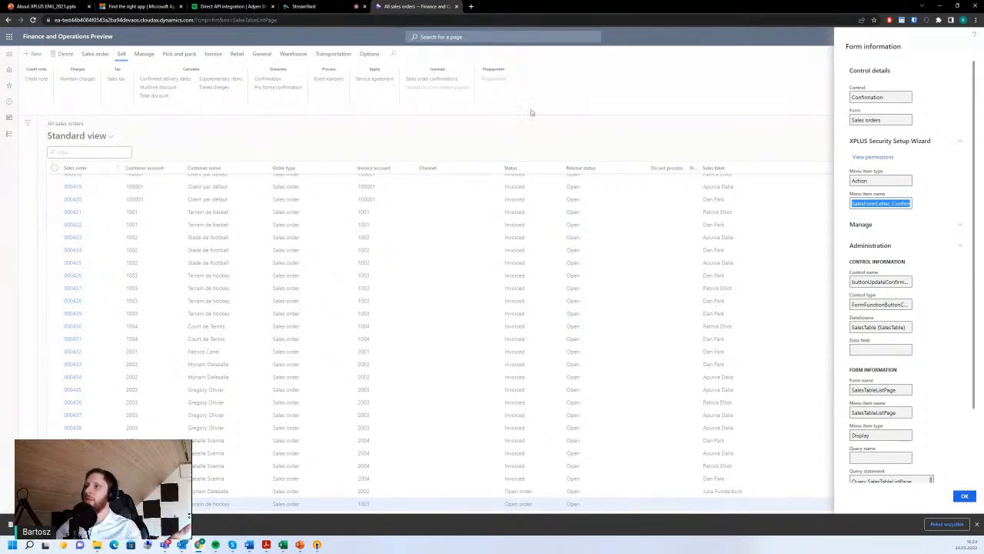
- View the XPLUS Security Setup Wizard permissions from the form information and sort the entries by label from A to Z
left_click(875, 157)
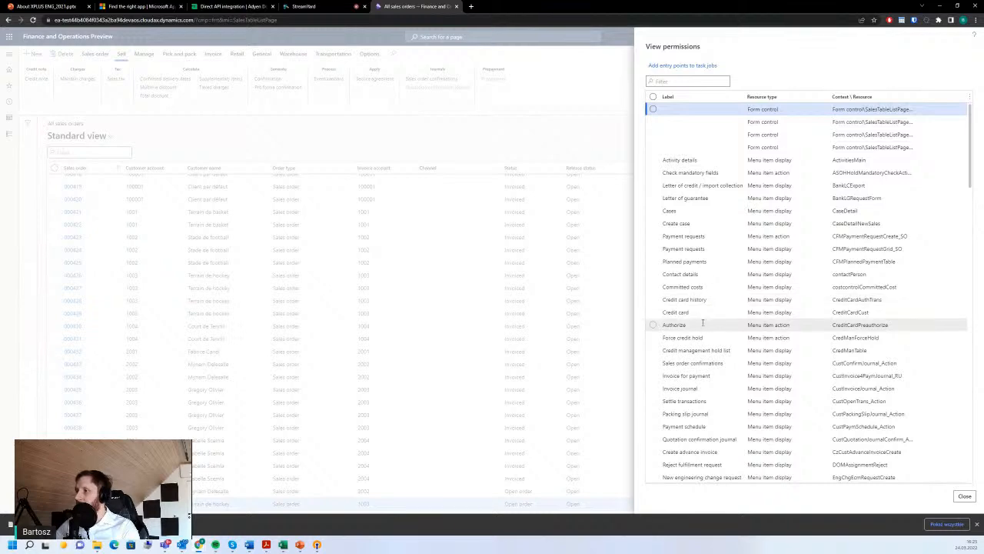
scroll(654, 346, "down", 5)
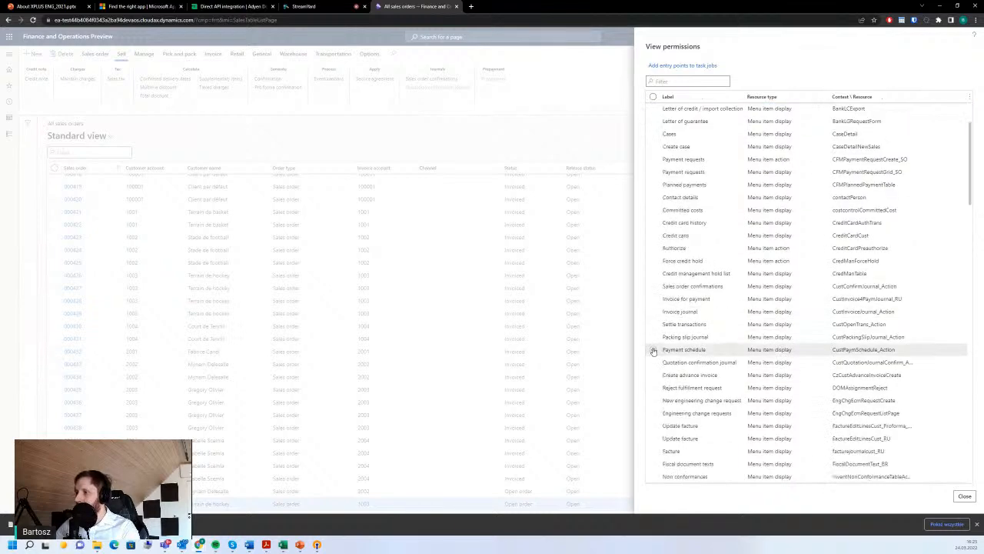
scroll(668, 425, "down", 3)
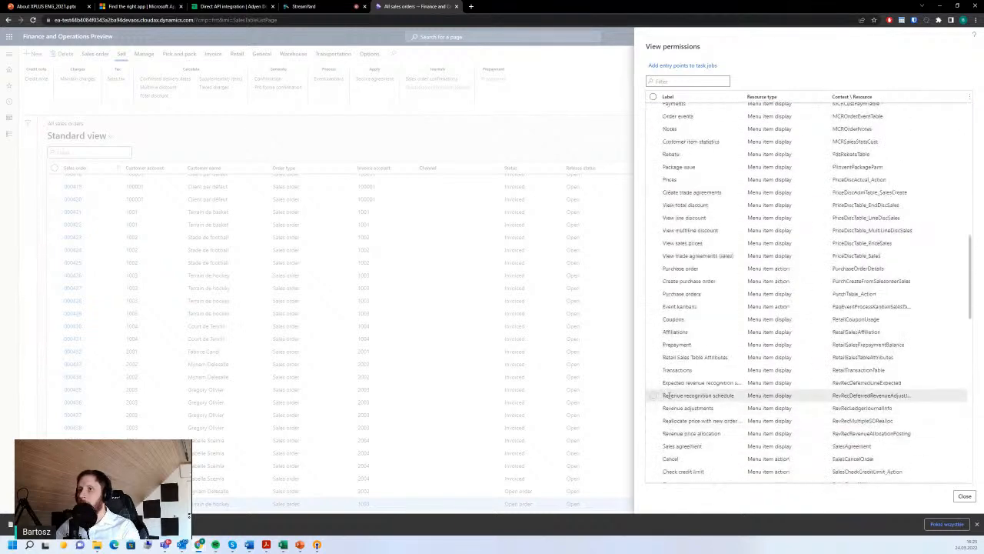
scroll(680, 307, "up", 9)
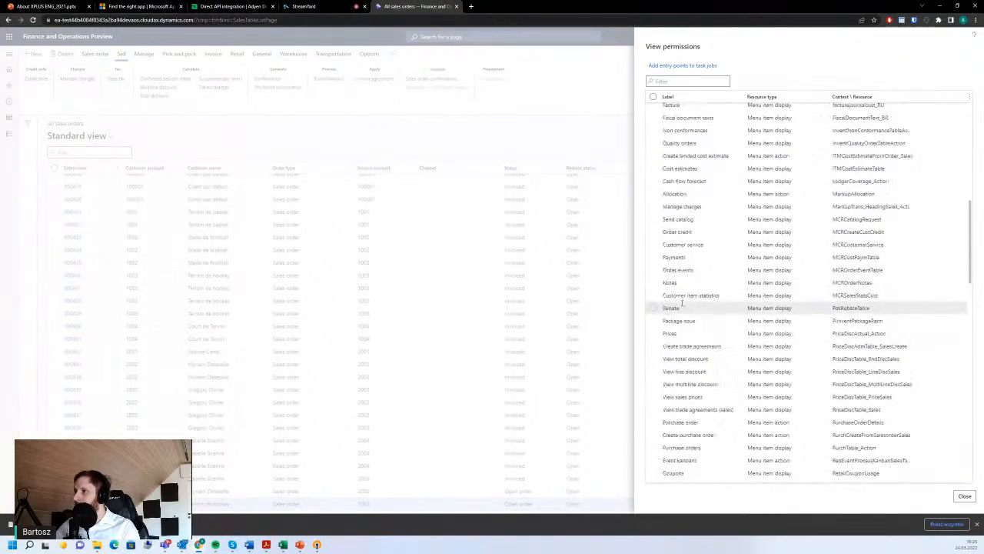
left_click(721, 98)
left_click(685, 112)
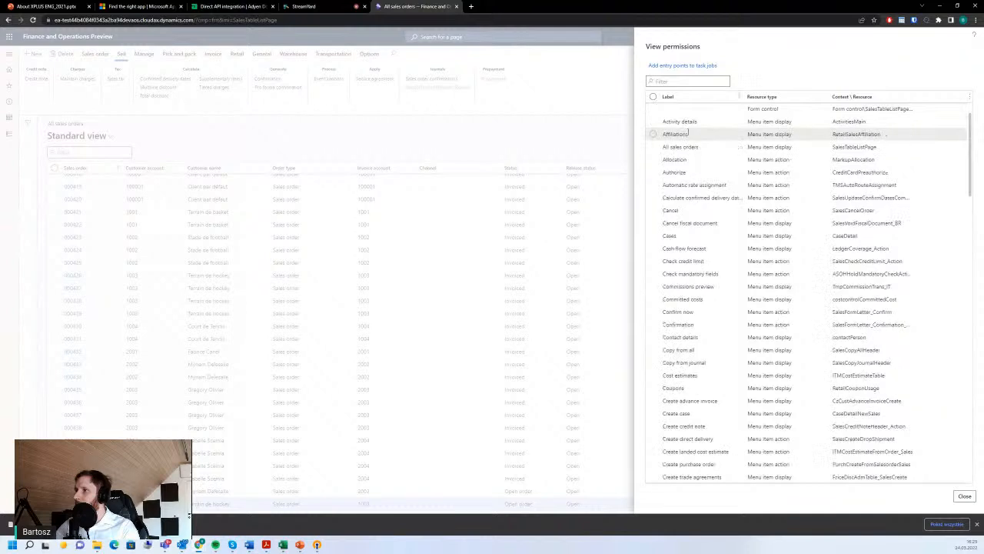
- Mark the Confirmation, Sales order confirmations, Prepayment and Postings entry points in the permissions list
left_click(654, 324)
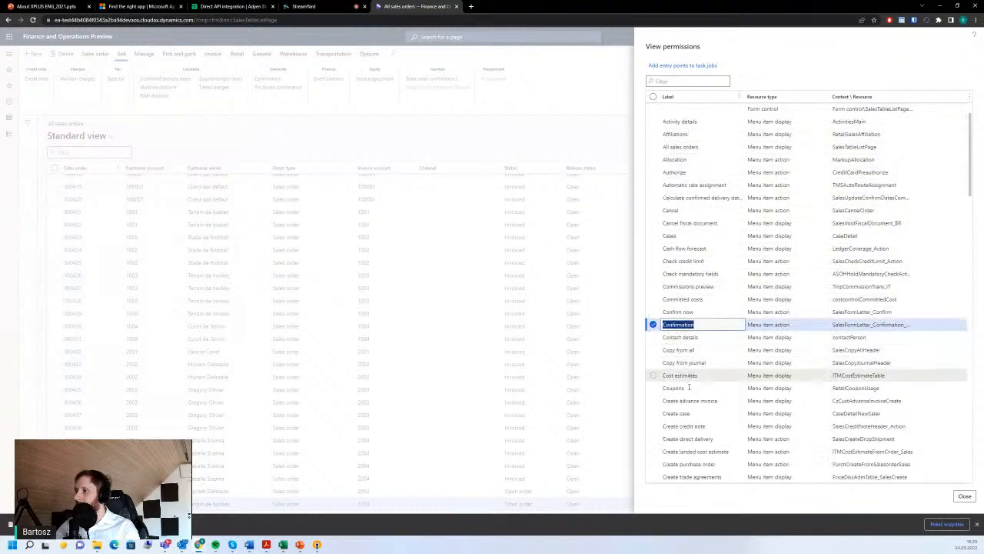
scroll(675, 392, "down", 3)
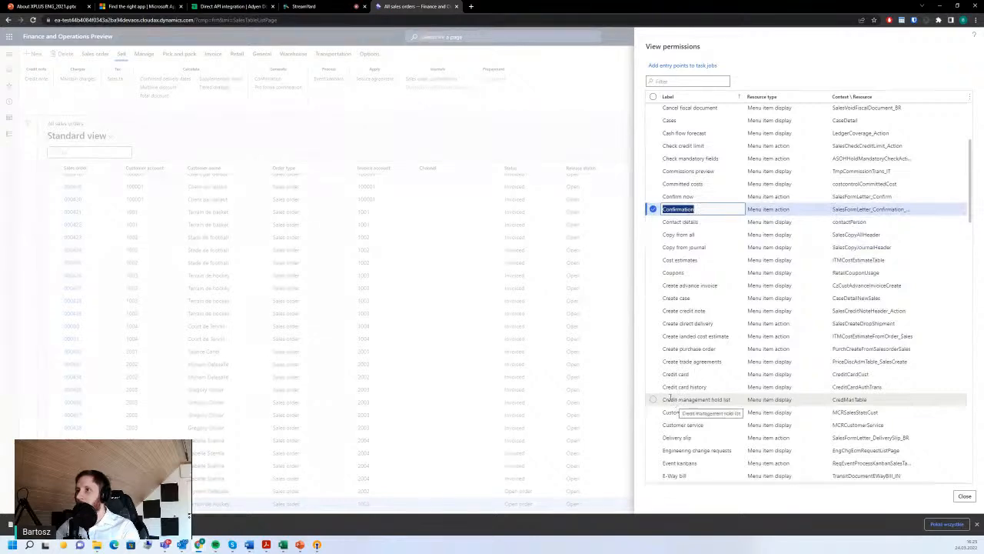
scroll(675, 412, "down", 8)
scroll(666, 418, "down", 15)
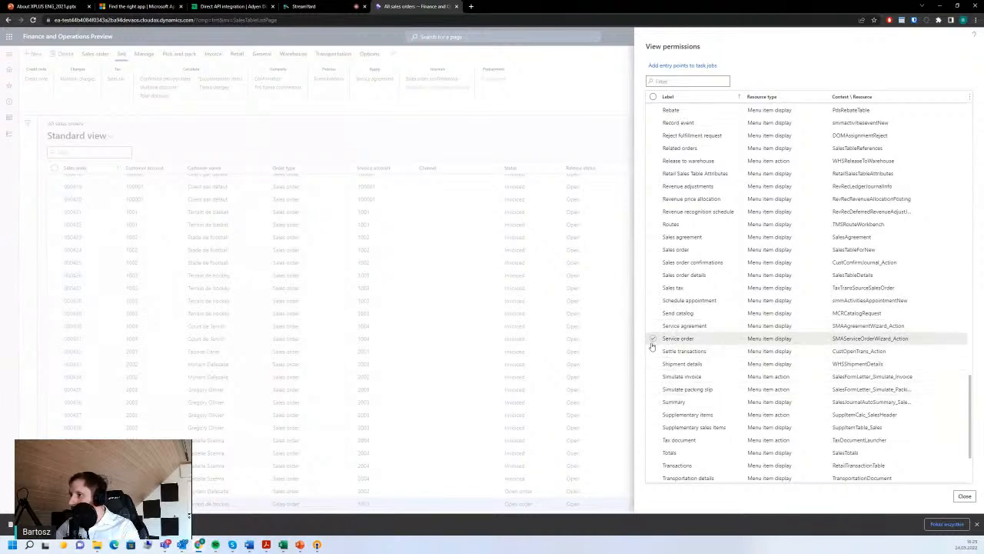
left_click(658, 262)
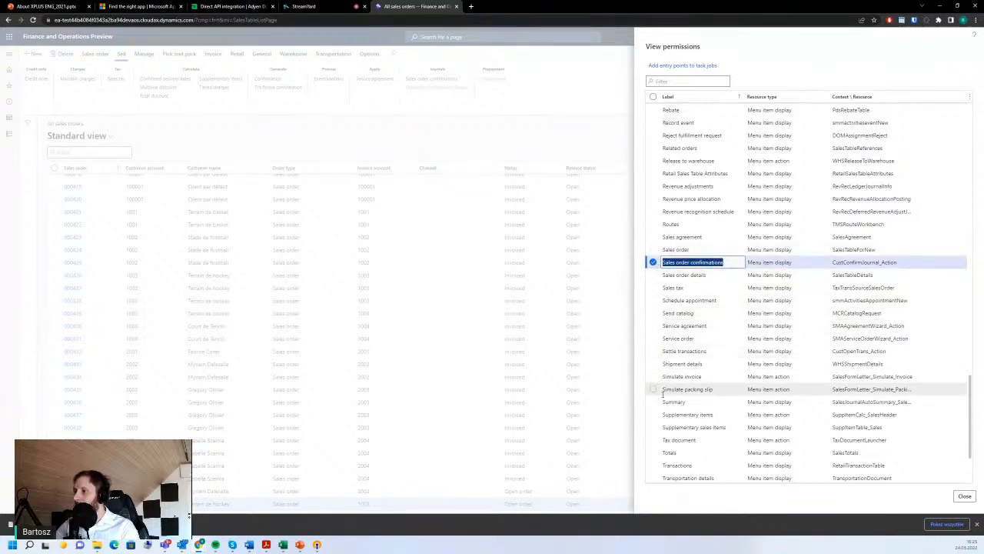
scroll(663, 224, "up", 1)
scroll(662, 284, "down", 4)
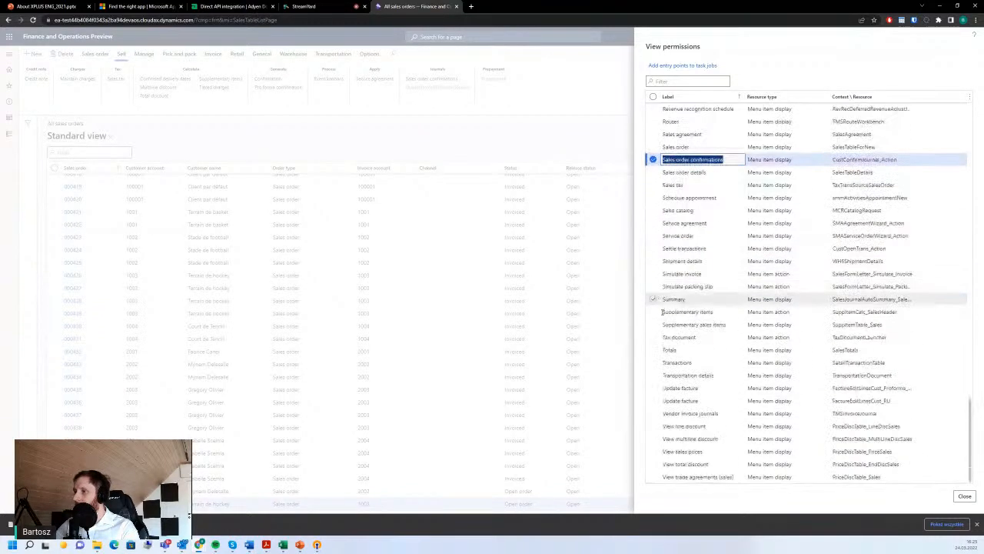
scroll(665, 263, "up", 9)
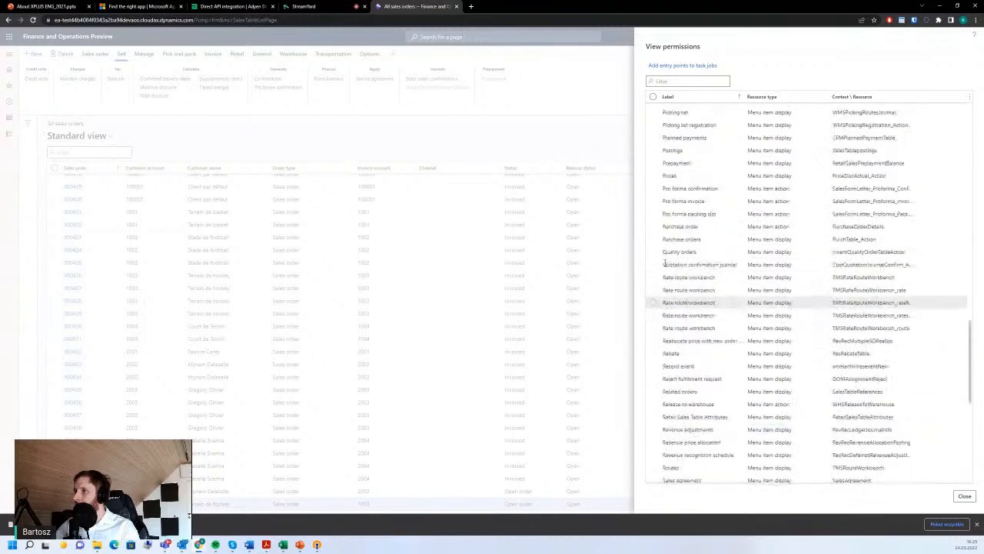
left_click(653, 163)
left_click(655, 150)
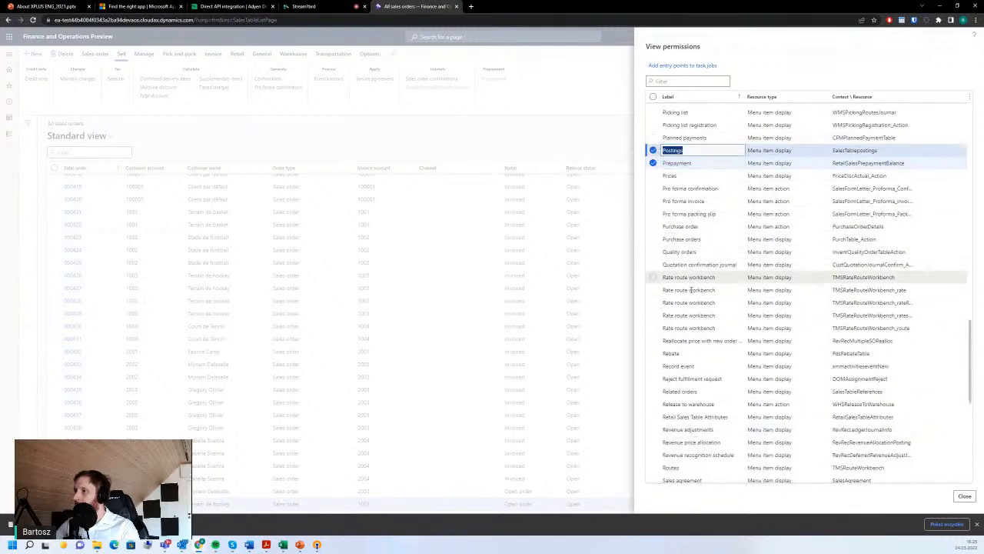
- Start adding the marked entry points to task jobs and sort the task jobs by Id from Z to A
scroll(694, 220, "up", 6)
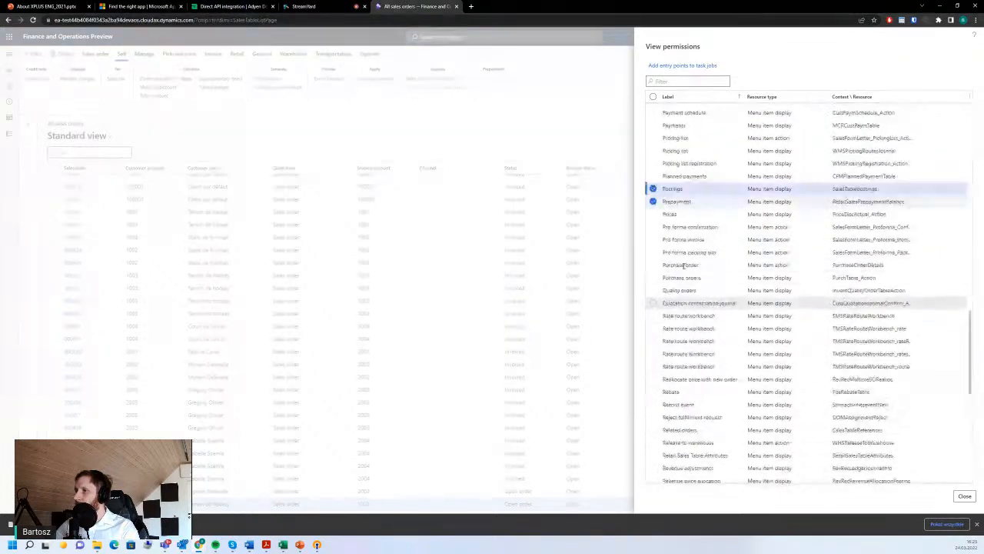
left_click(695, 66)
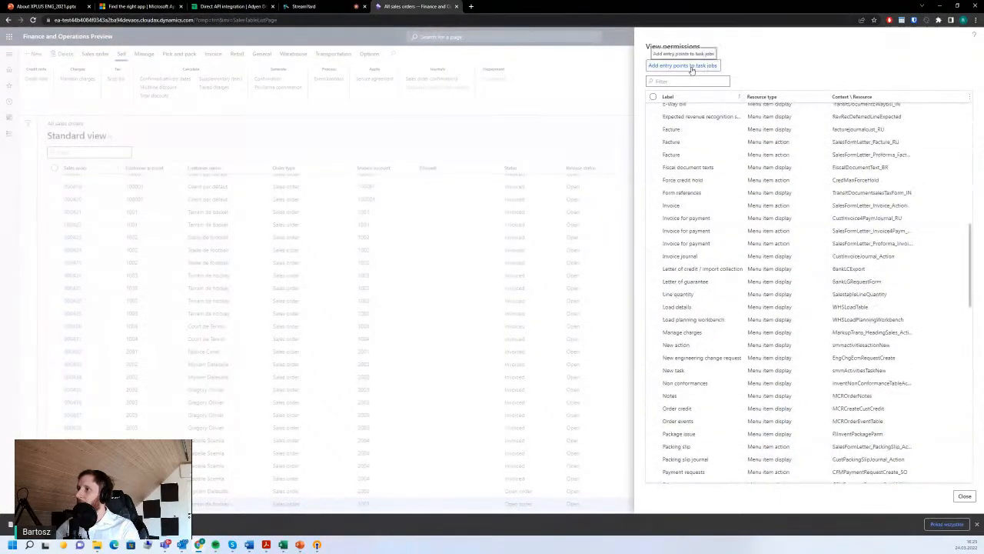
left_click(695, 68)
left_click(685, 92)
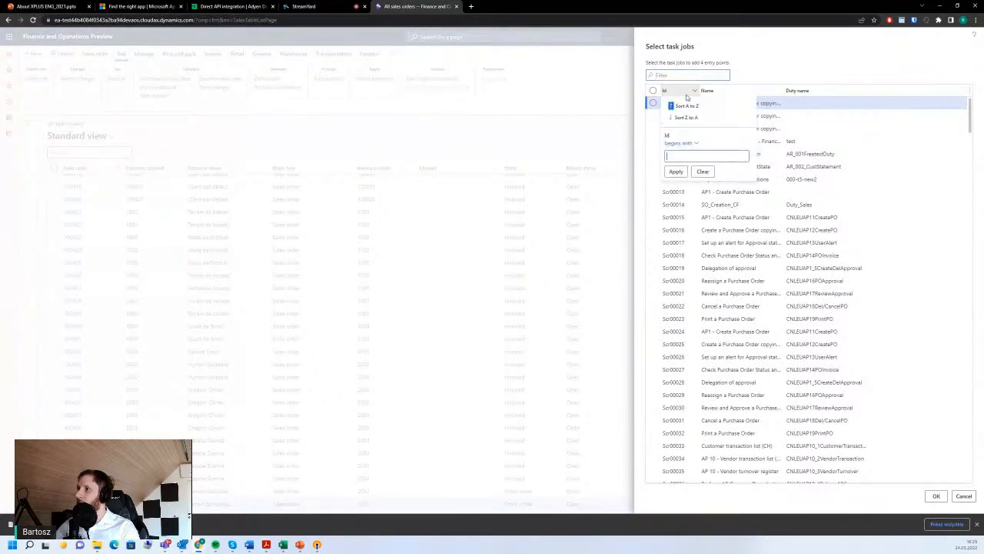
left_click(688, 118)
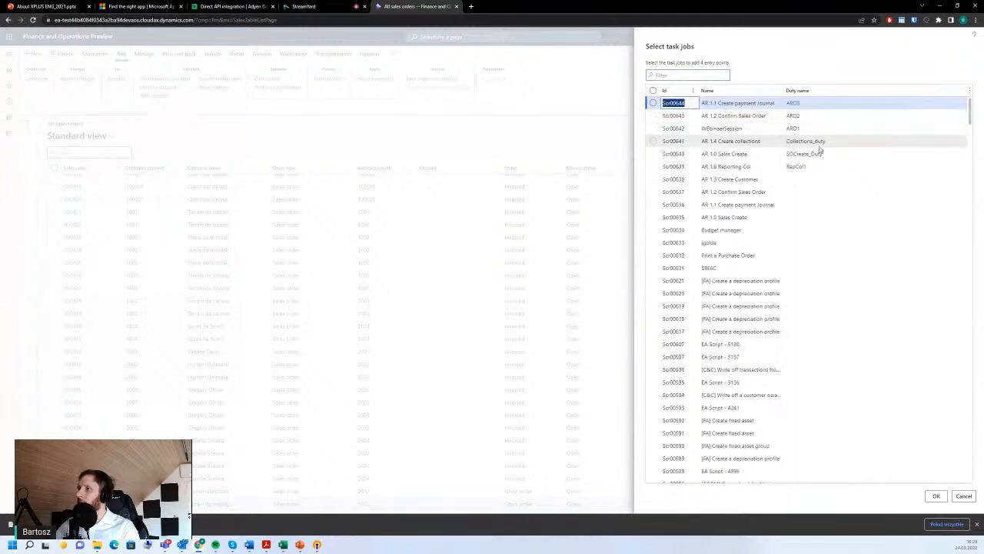
- Add the entry points to the WEbinaerSession task job, Scr00642, and close the permissions view
left_click(653, 129)
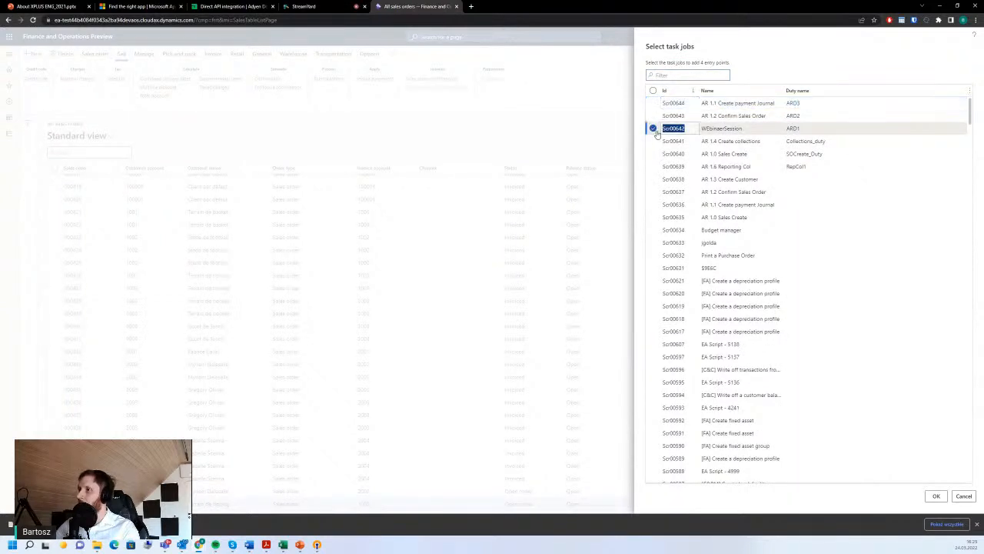
left_click(936, 496)
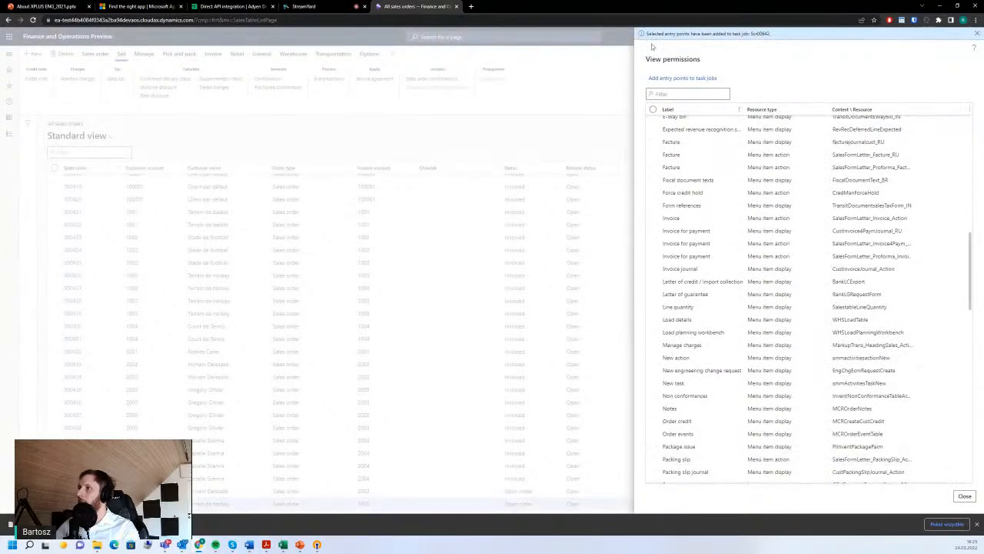
left_click(964, 495)
left_click(964, 496)
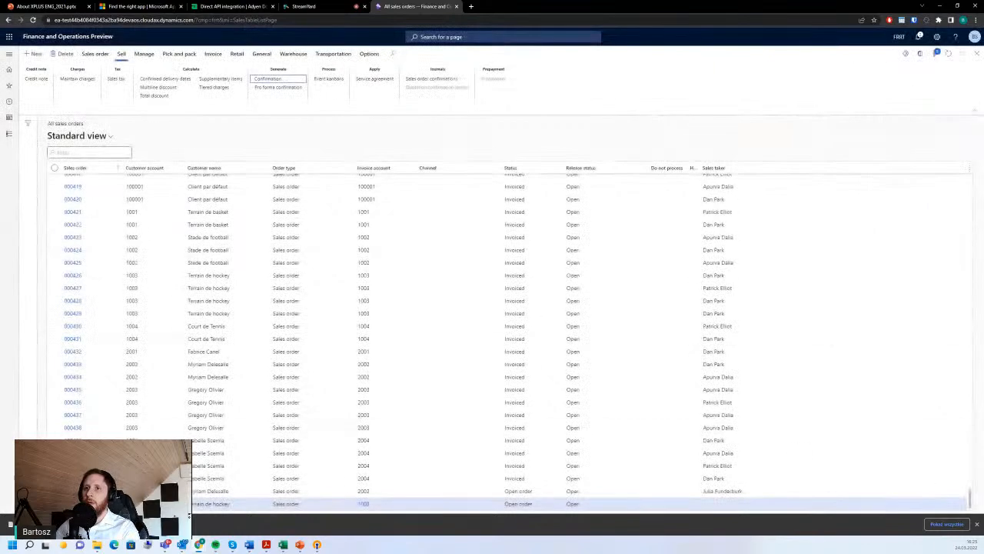
- Open Security Process Roles Maintain of the XPLUS Security Setup Wizard under System administration
left_click(9, 137)
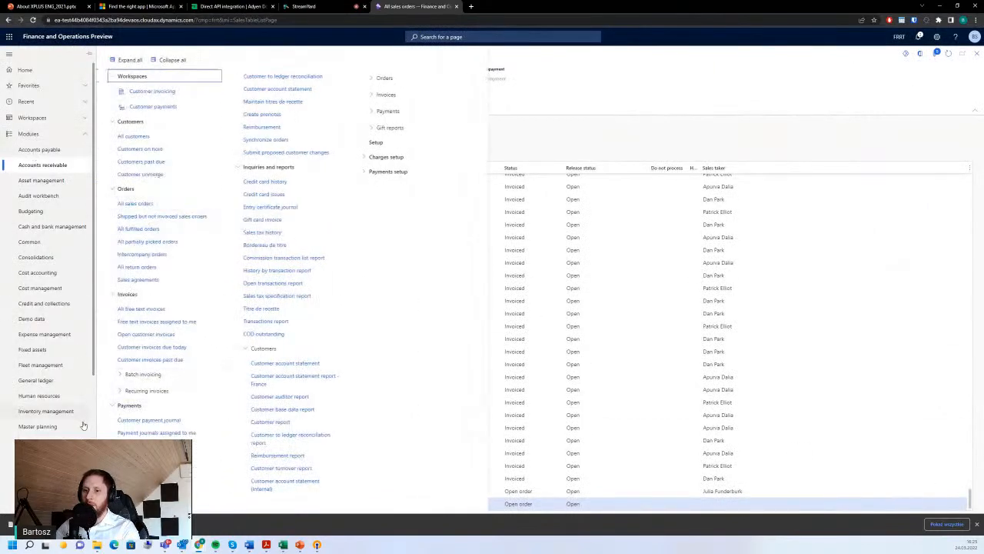
scroll(77, 423, "down", 3)
left_click(50, 429)
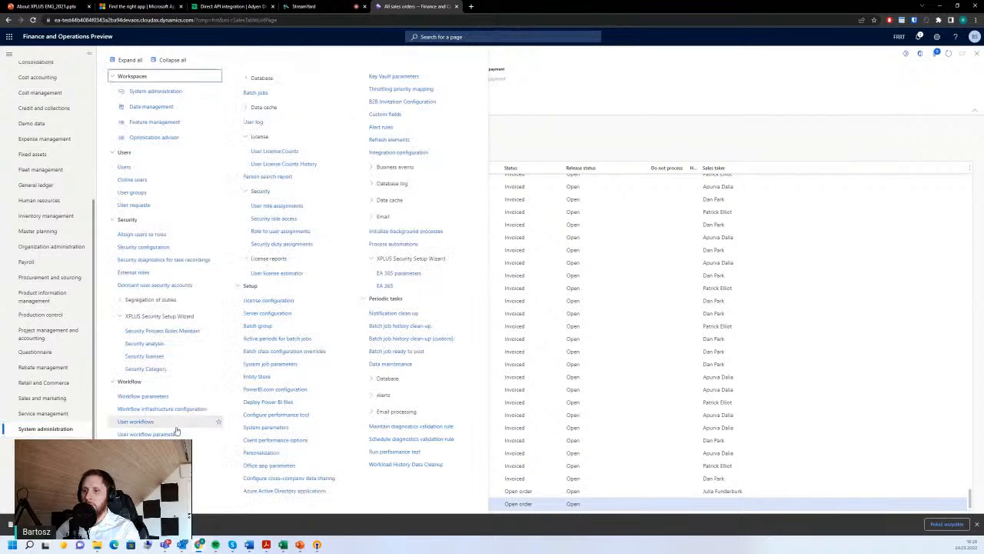
left_click(171, 343)
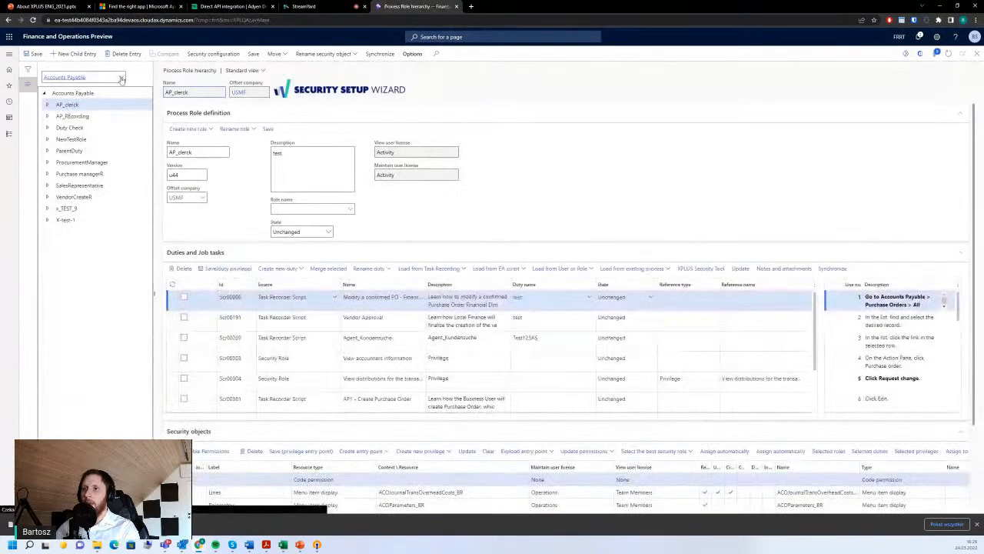
- Switch the role hierarchy to the Webinar Q&A process and open the Sales manager role under Sales Department
left_click(115, 78)
scroll(115, 115, "down", 3)
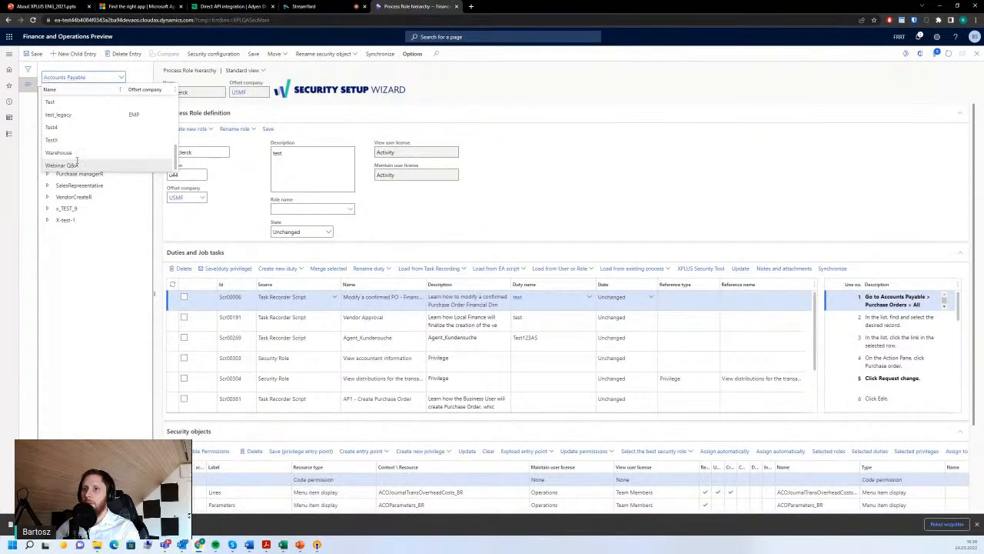
left_click(77, 164)
left_click(47, 139)
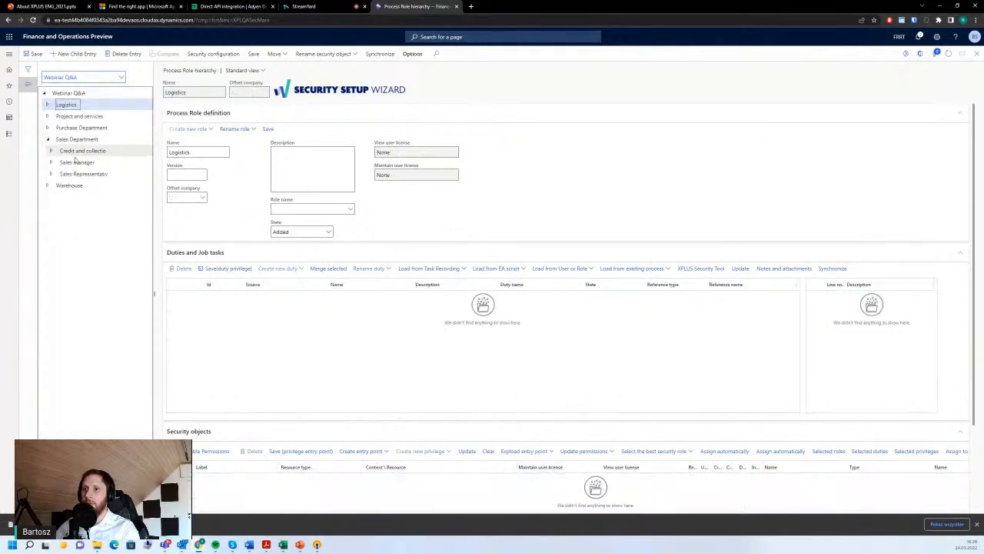
left_click(83, 173)
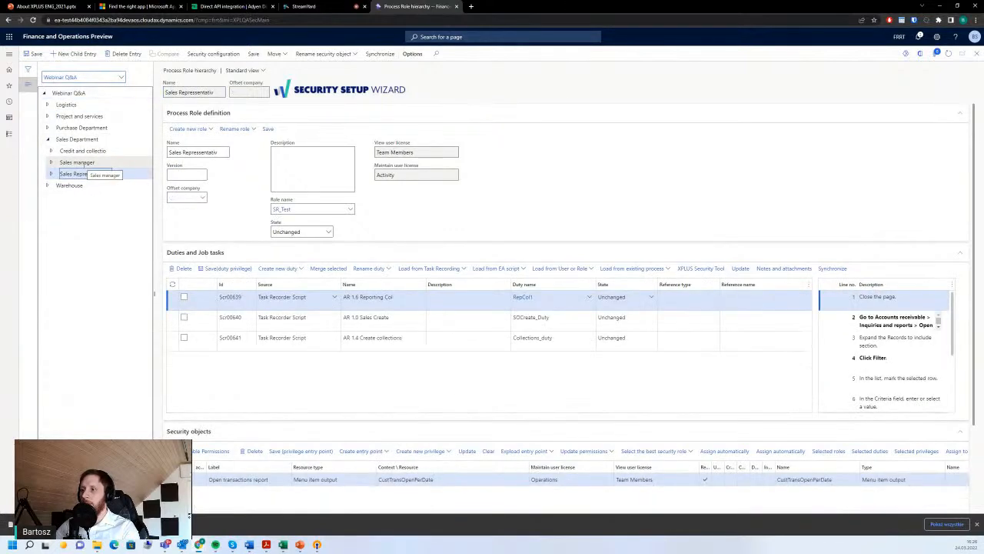
left_click(77, 162)
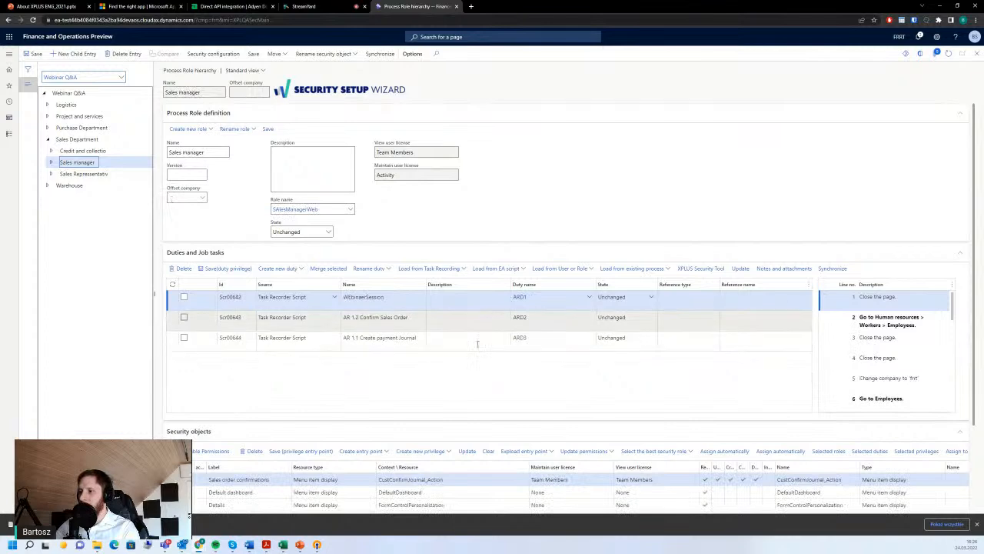
- Examine the security objects of the AR 1.2 Confirm Sales Order task job
left_click(448, 315)
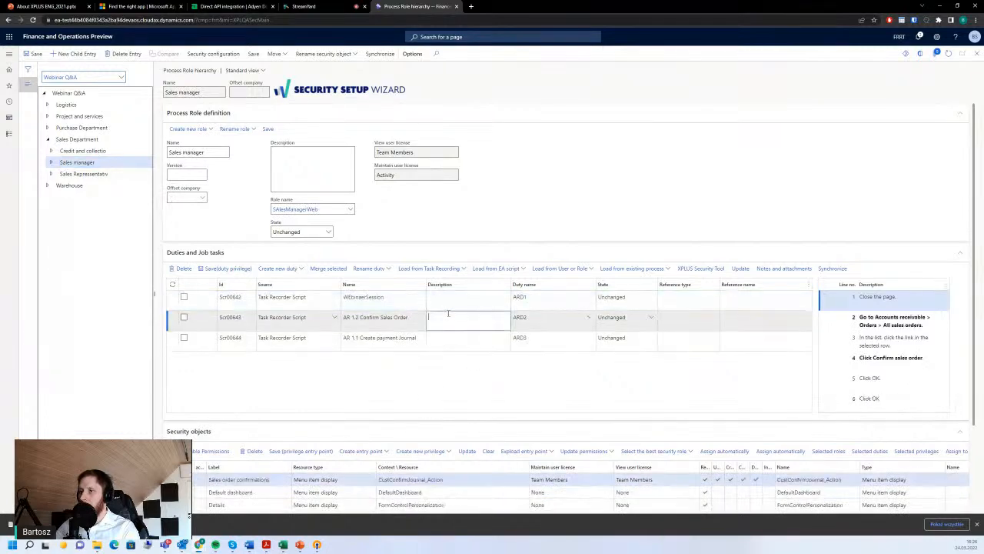
scroll(455, 442, "down", 2)
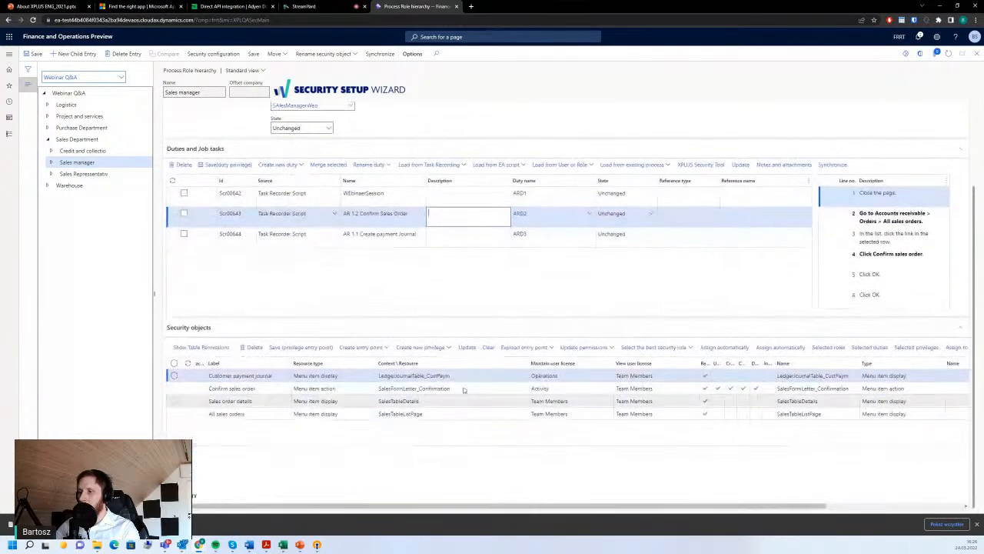
left_click(480, 239)
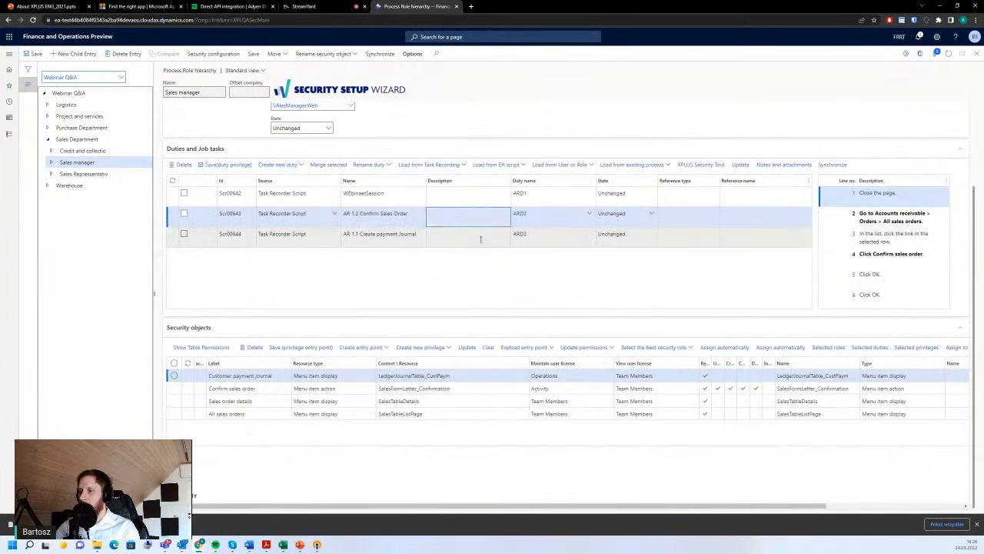
key("Up")
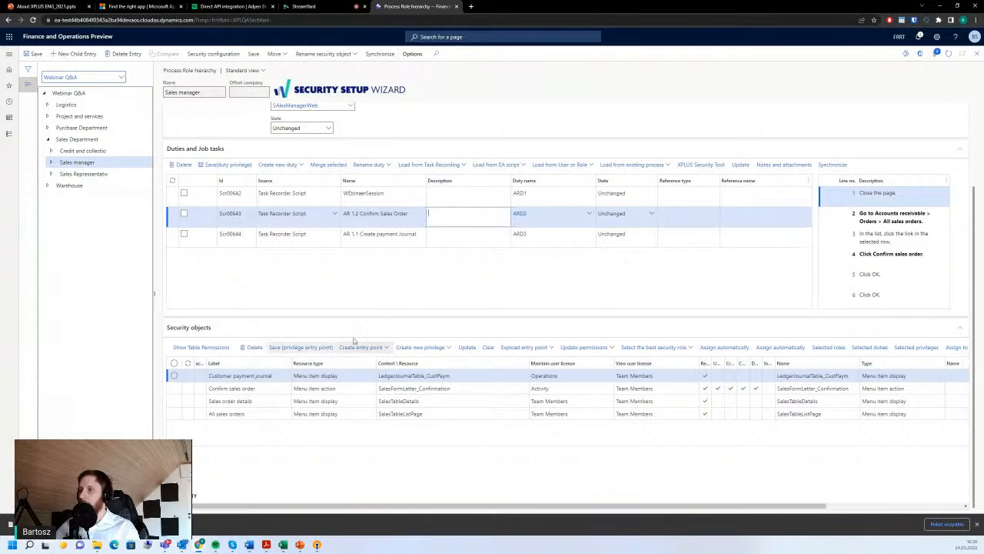
- Open Security configuration for the Sales manager role and view the unpublished objects
left_click(220, 53)
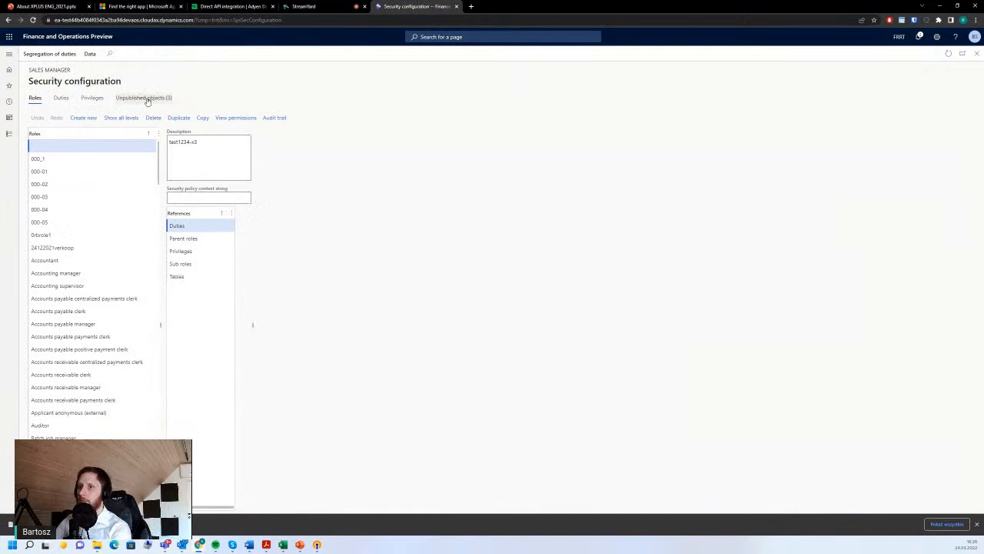
left_click(144, 97)
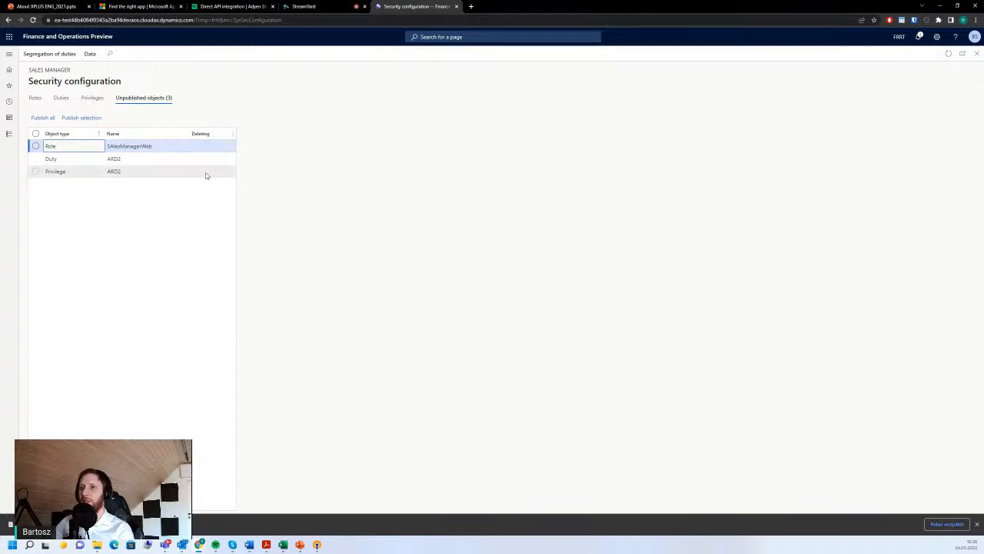
- Open Security licenses of the XPLUS Security Setup Wizard and view the user licenses summary
left_click(9, 133)
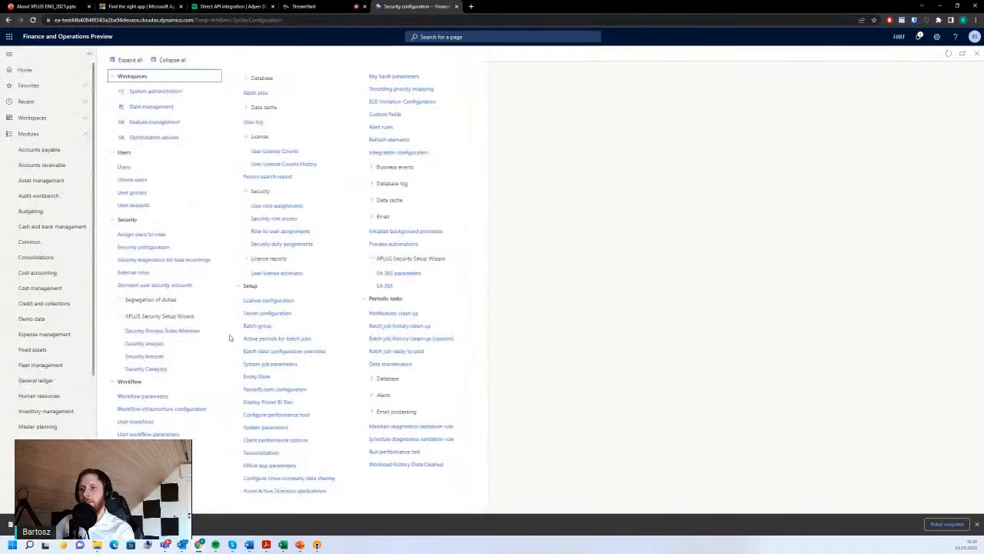
left_click(167, 357)
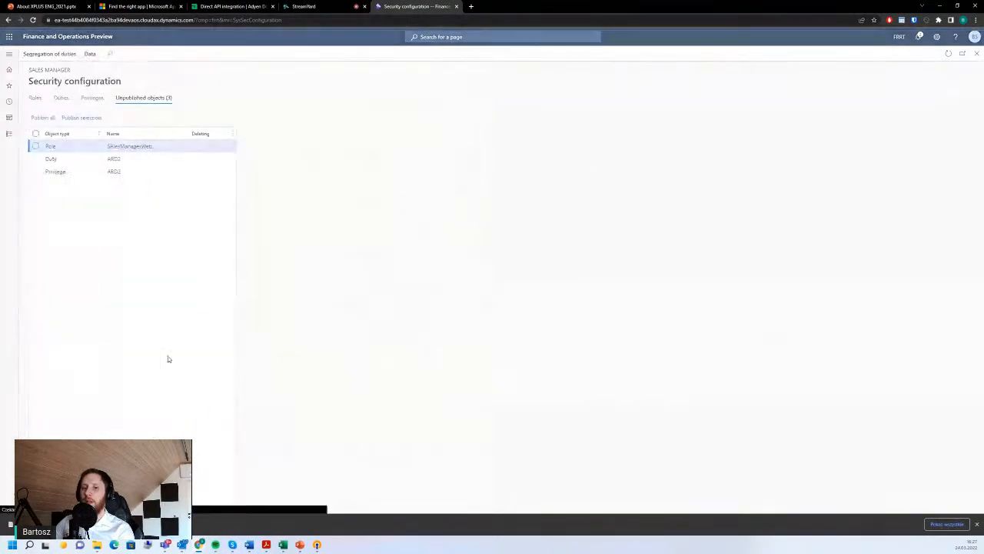
left_click(539, 251)
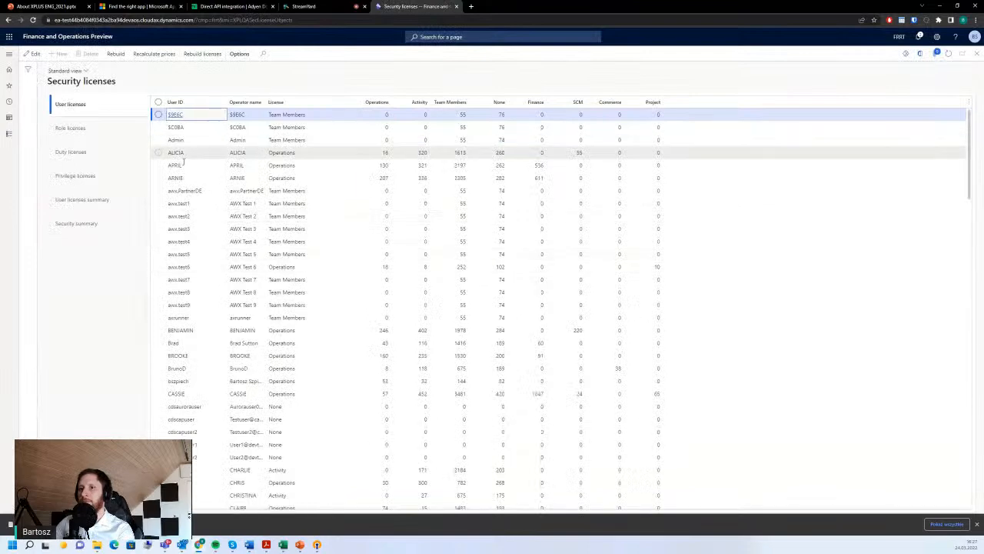
left_click(101, 209)
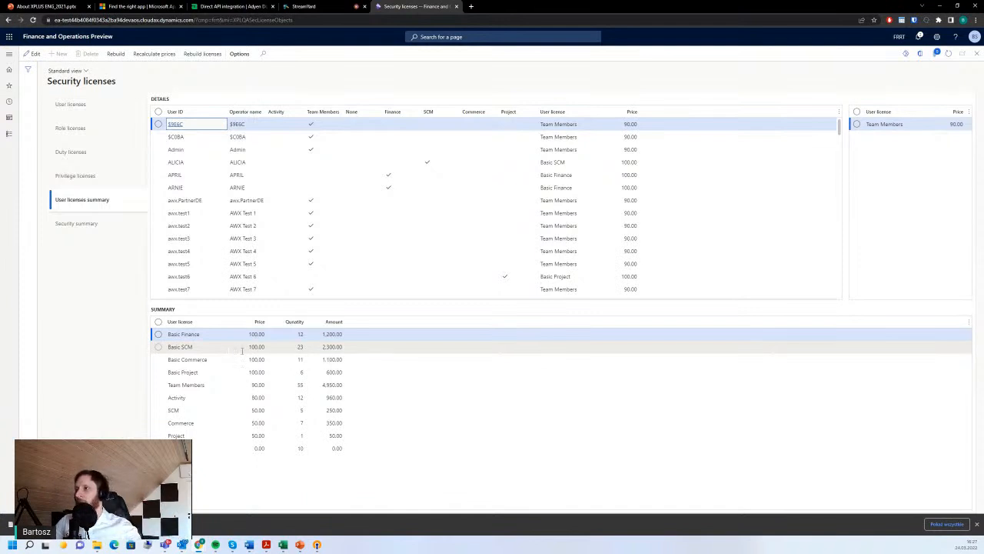
- Browse the user license details and show the license price breakdown for a user requiring Finance, SCM and Commerce
scroll(338, 231, "down", 10)
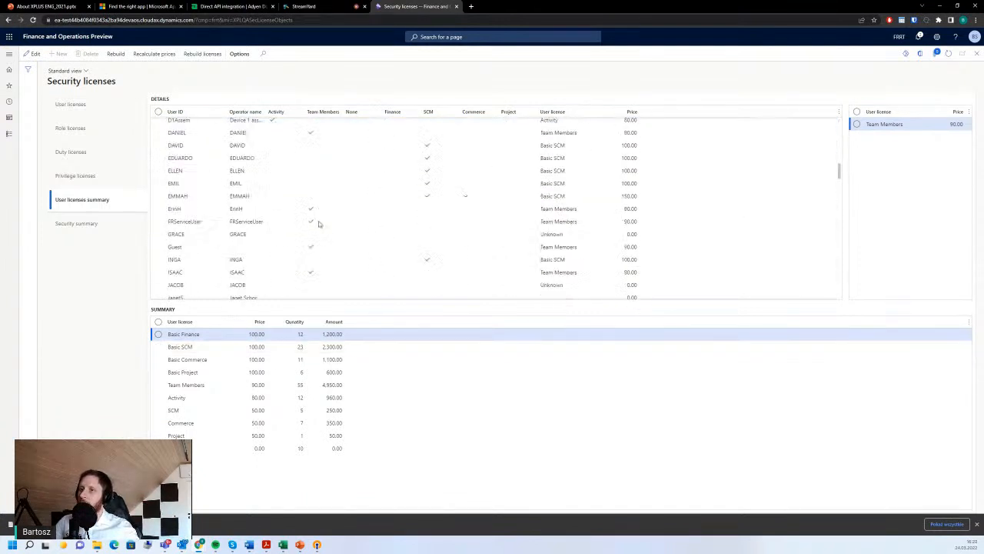
scroll(273, 246, "down", 8)
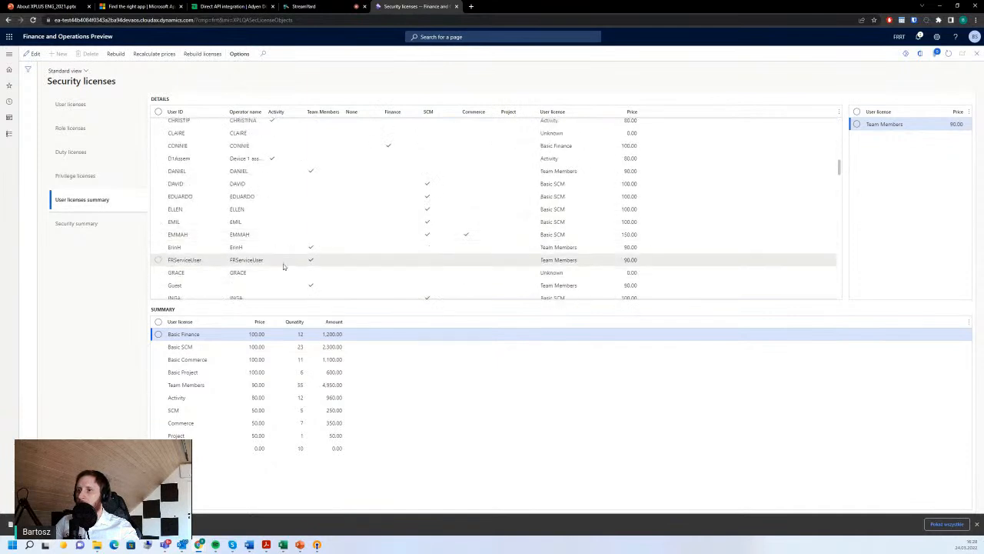
scroll(284, 250, "down", 8)
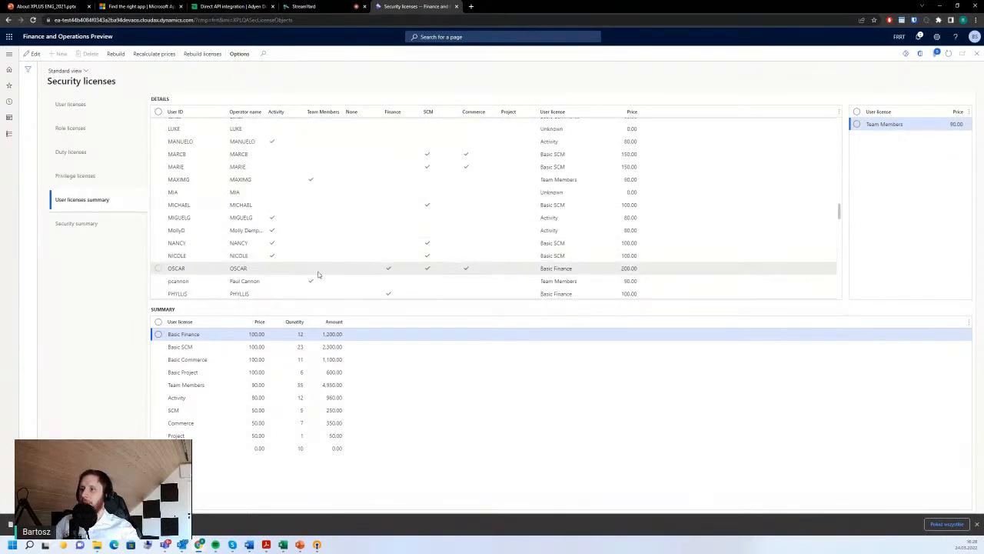
scroll(317, 270, "down", 3)
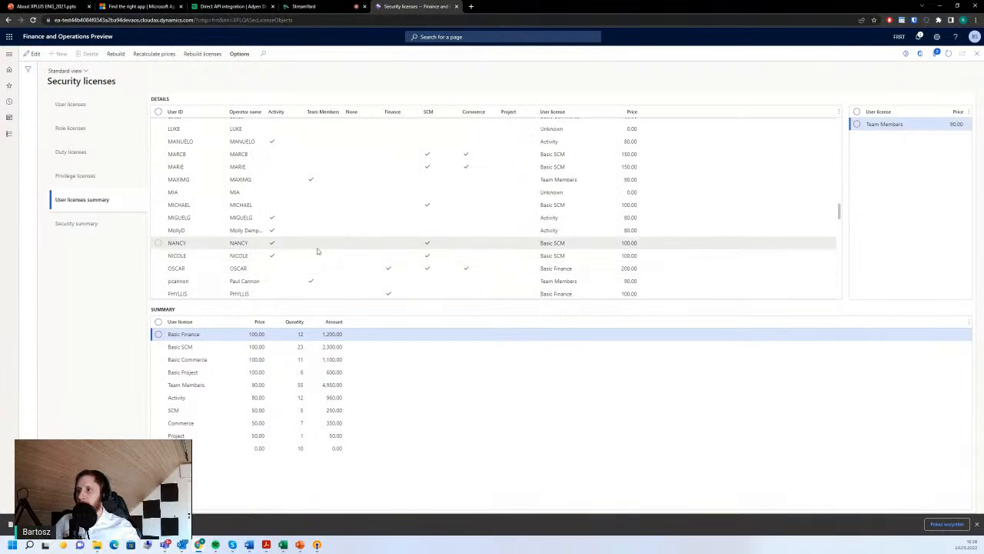
scroll(316, 250, "down", 2)
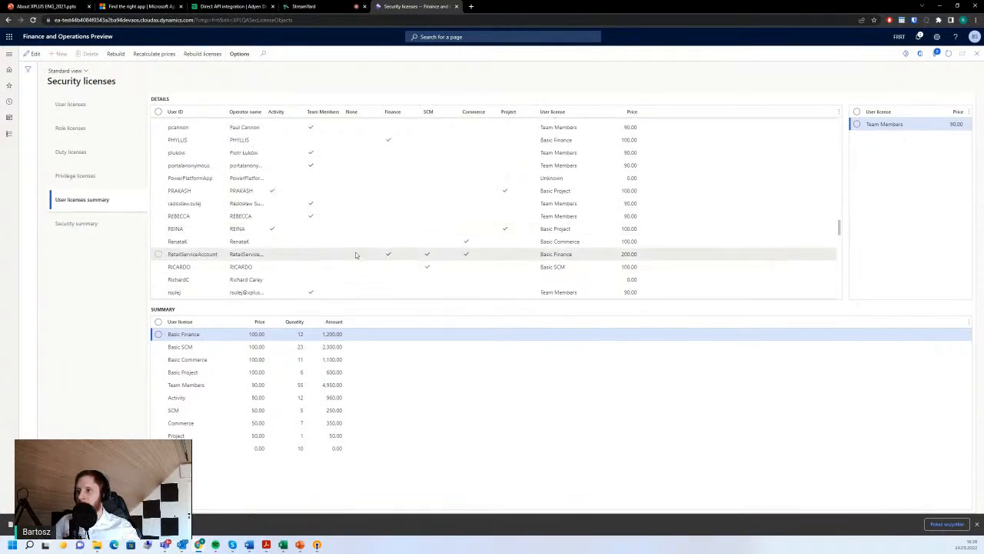
scroll(356, 254, "down", 3)
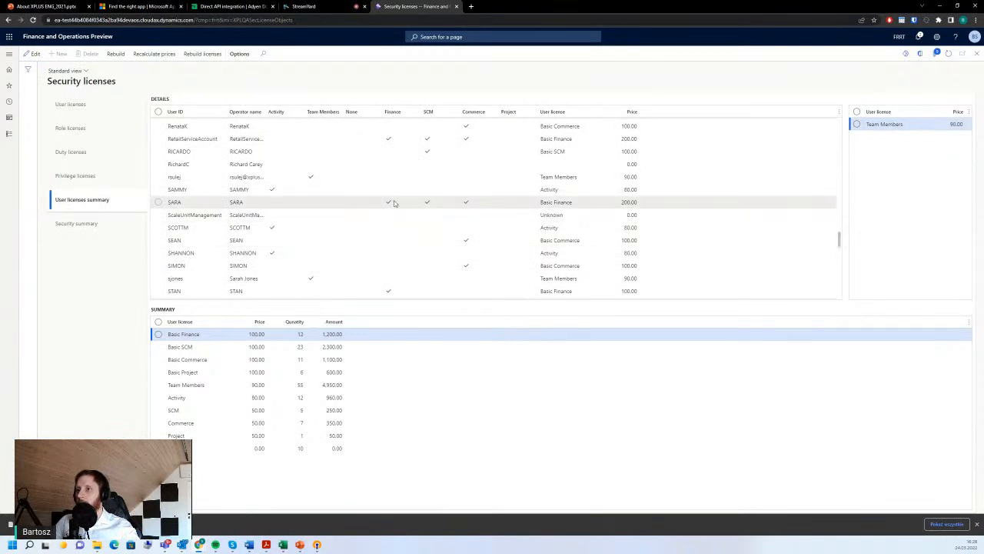
left_click(349, 202)
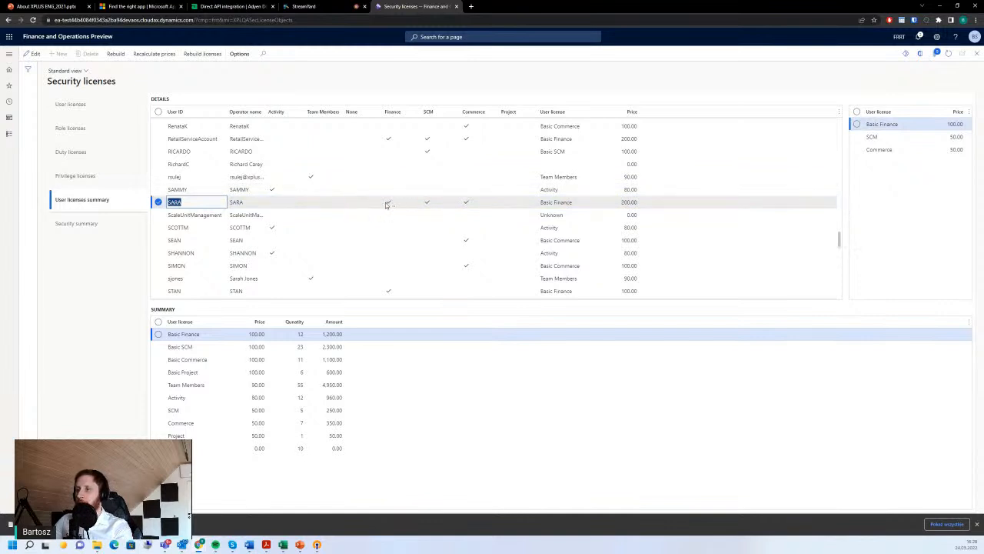
- Select RetailServiceAccount and one more user requiring Finance, SCM and Commerce to compare their license breakdowns
scroll(392, 261, "down", 3)
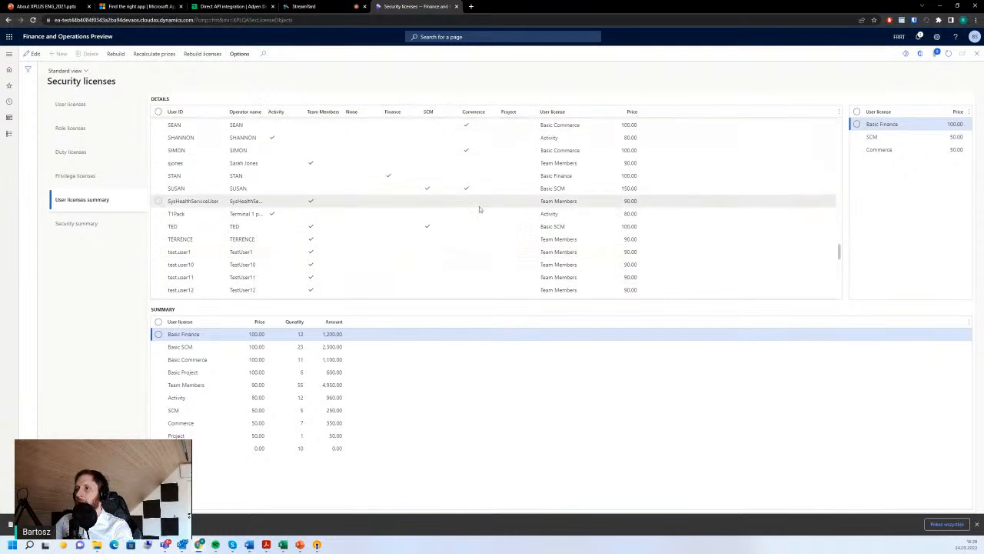
scroll(402, 259, "up", 4)
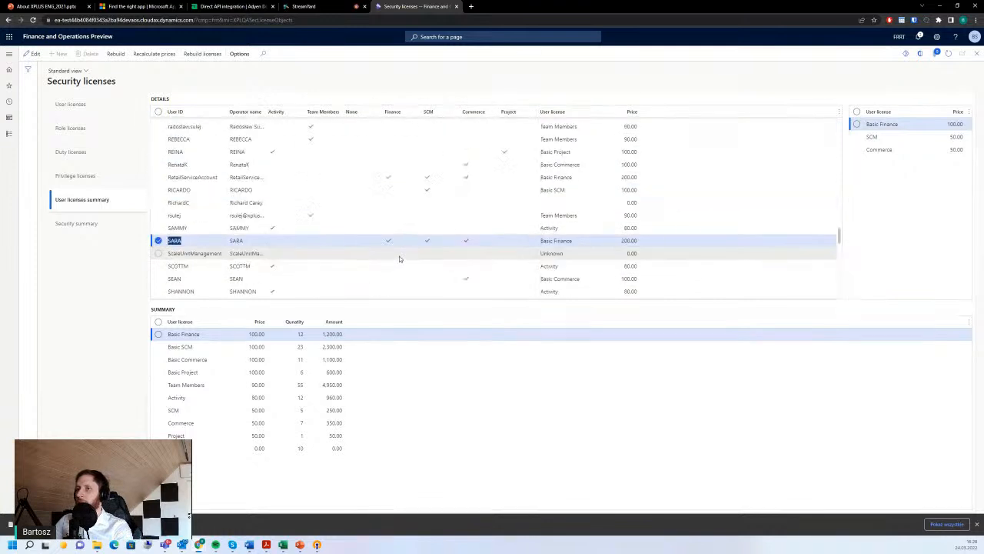
left_click(465, 178)
scroll(454, 192, "up", 2)
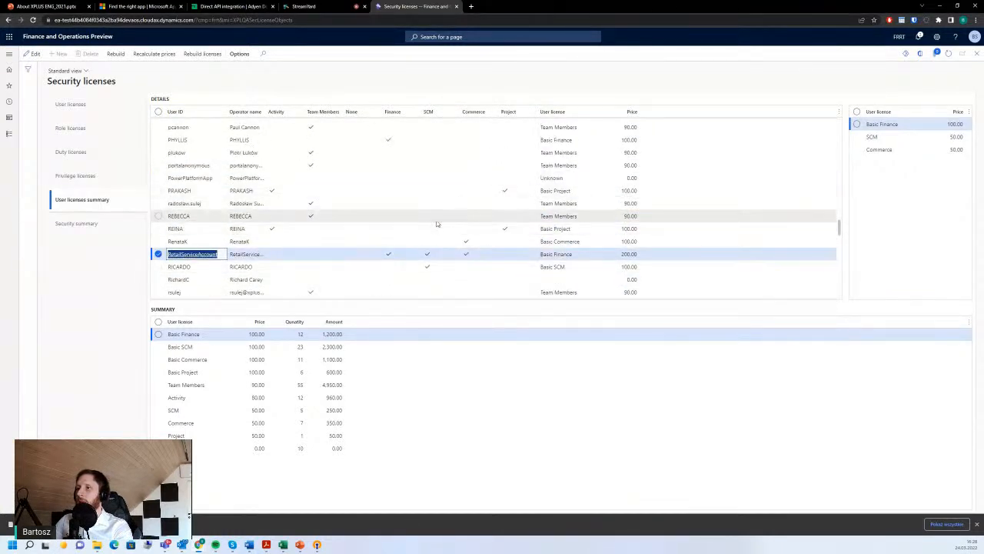
scroll(437, 223, "up", 4)
left_click(438, 267)
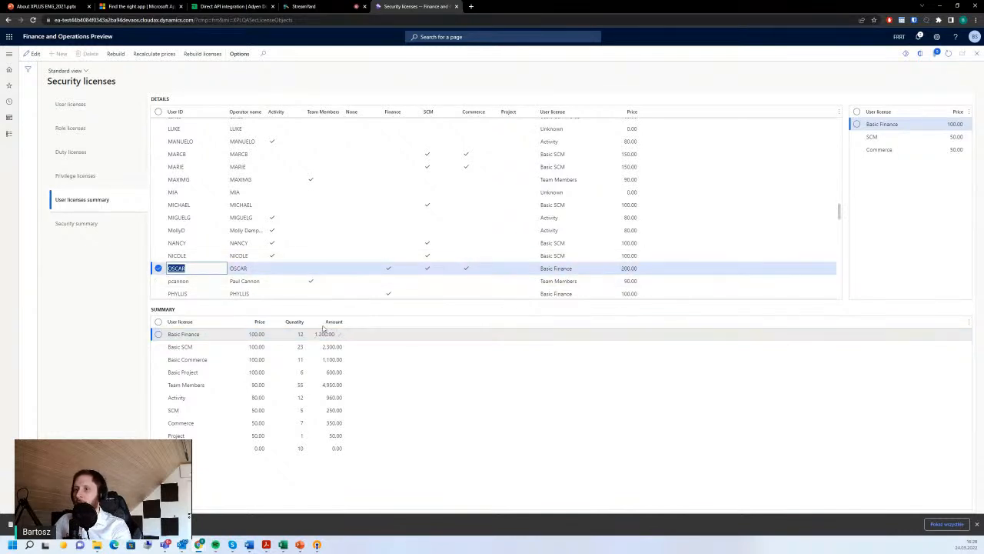
- Open the Security summary and select the AUDITPOLICYMANAGER role to view its license counts and resources
left_click(258, 335)
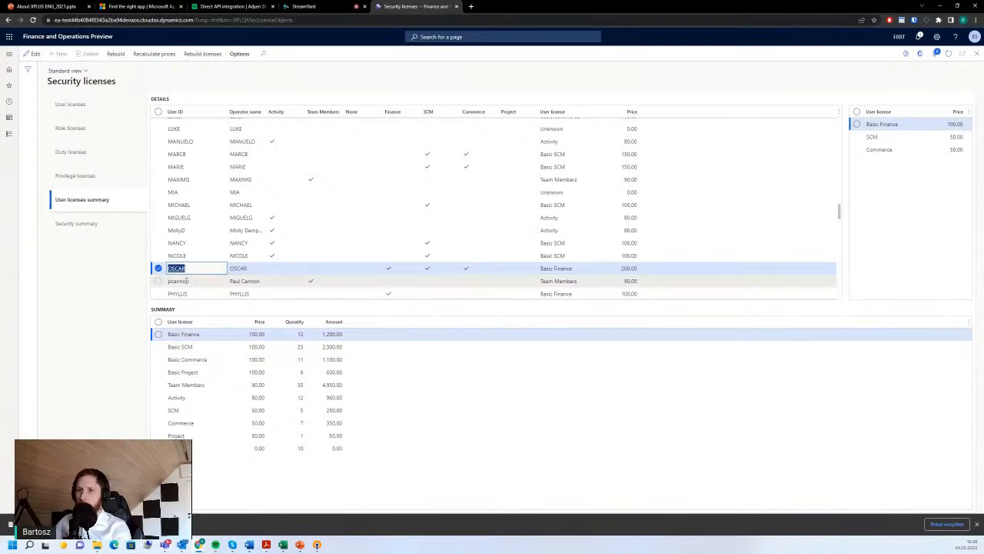
left_click(92, 224)
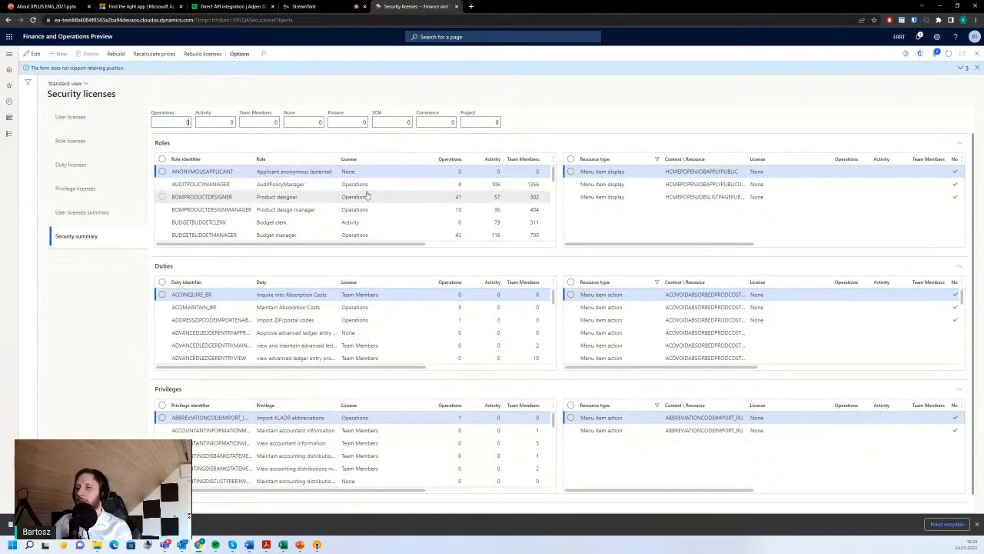
left_click(162, 185)
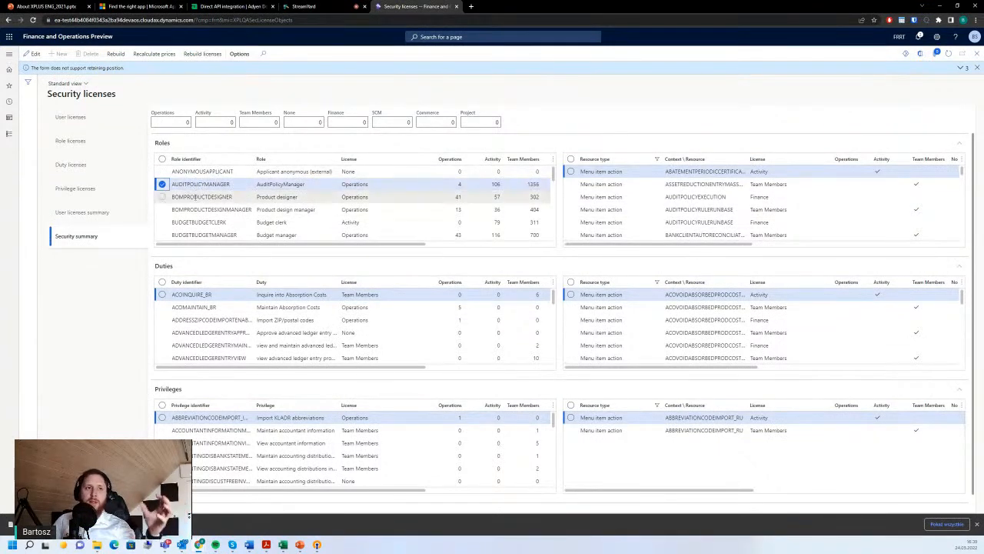
left_click(454, 185)
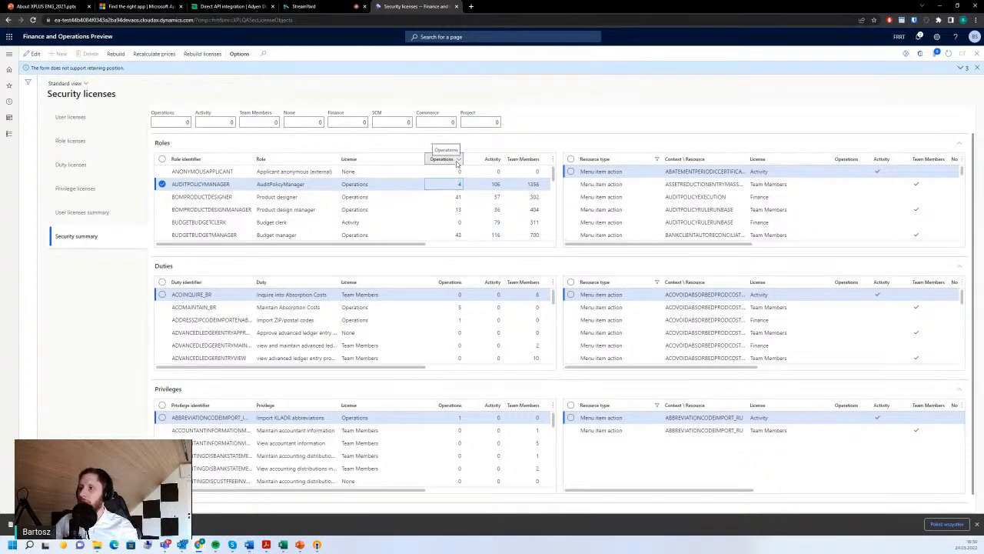
- Sort the roles in the Security summary by their Operations count, from smallest to largest
left_click(441, 158)
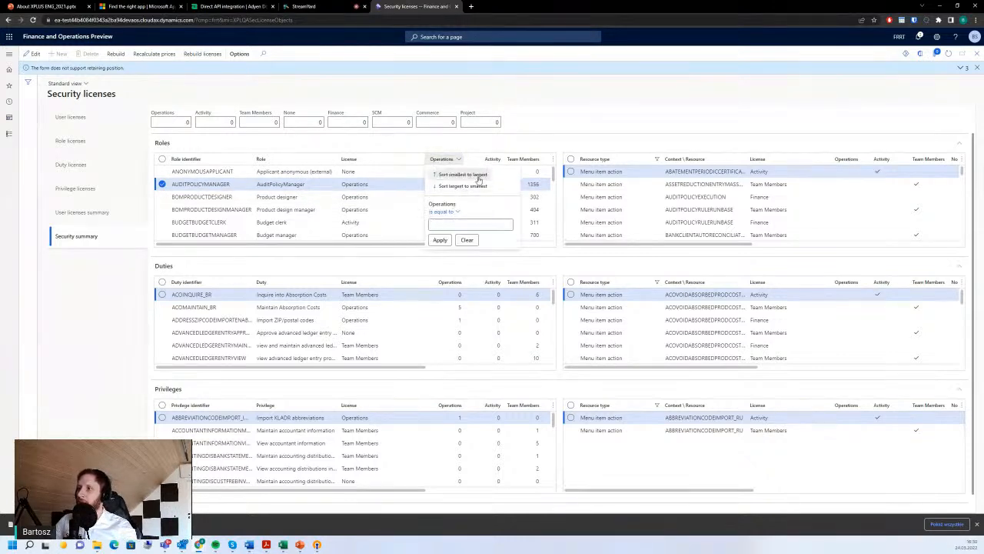
left_click(462, 175)
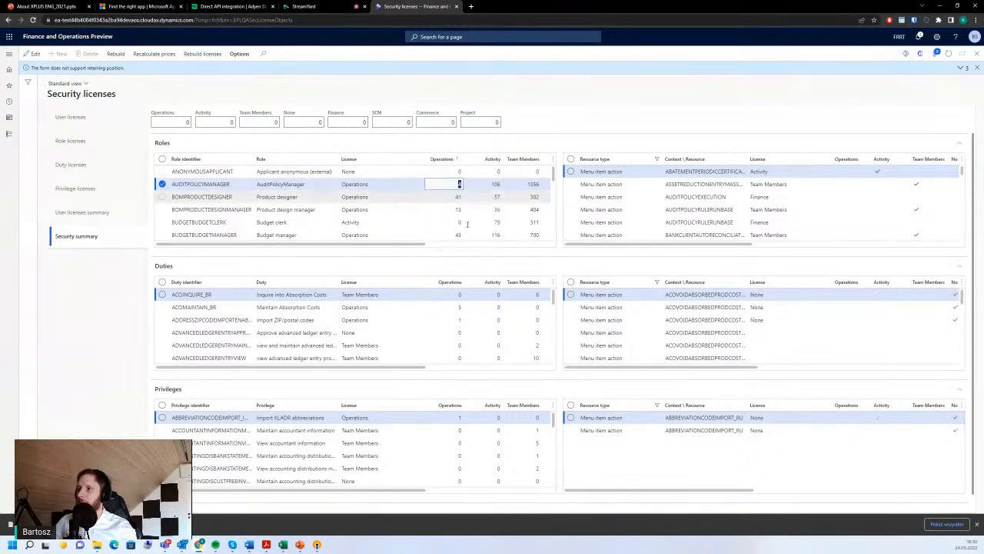
- Try to filter the roles' Operations count with the value >0 using the "is equal to" operator
left_click(454, 159)
type(">")
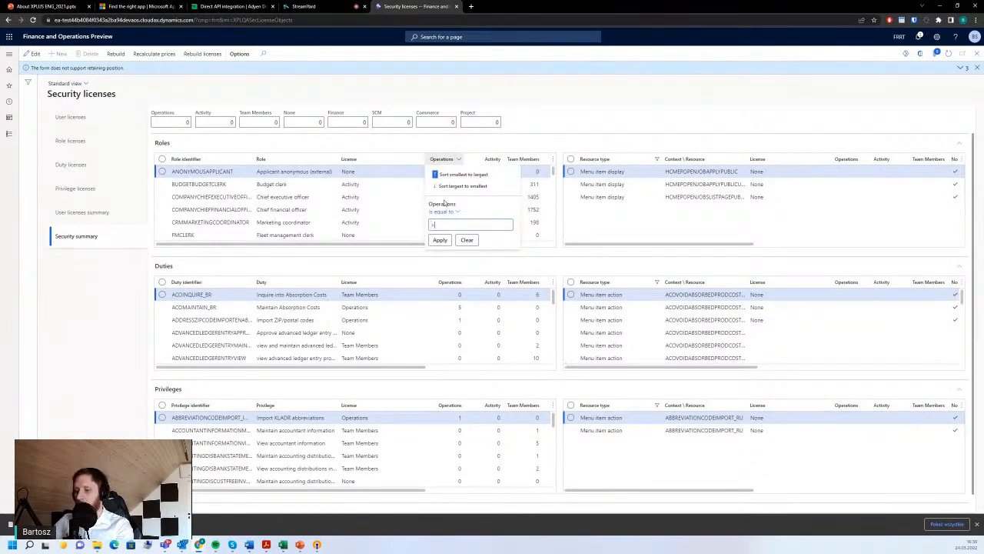
type("0")
key("Return")
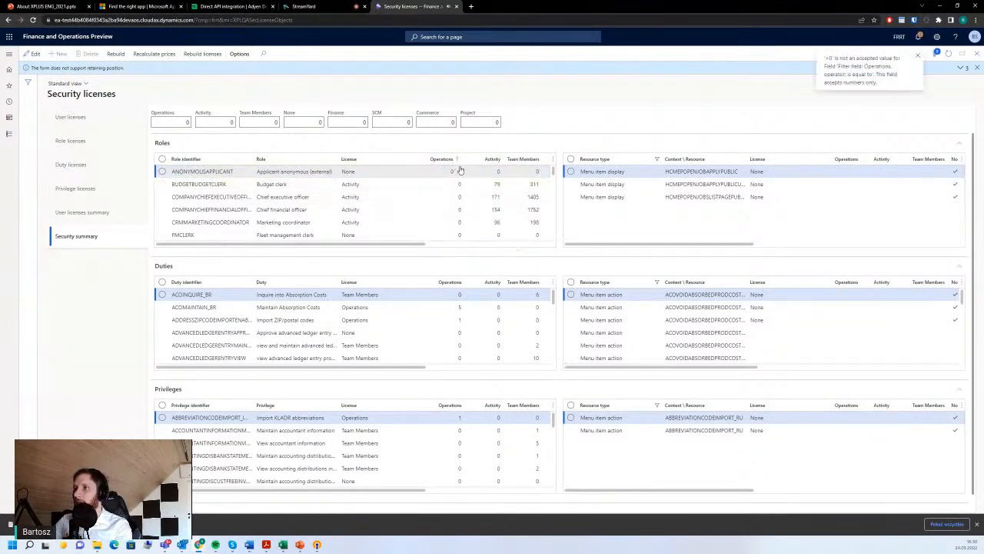
- Filter the roles to an Operations count greater than or equal to 1 and browse the filtered roles
left_click(457, 160)
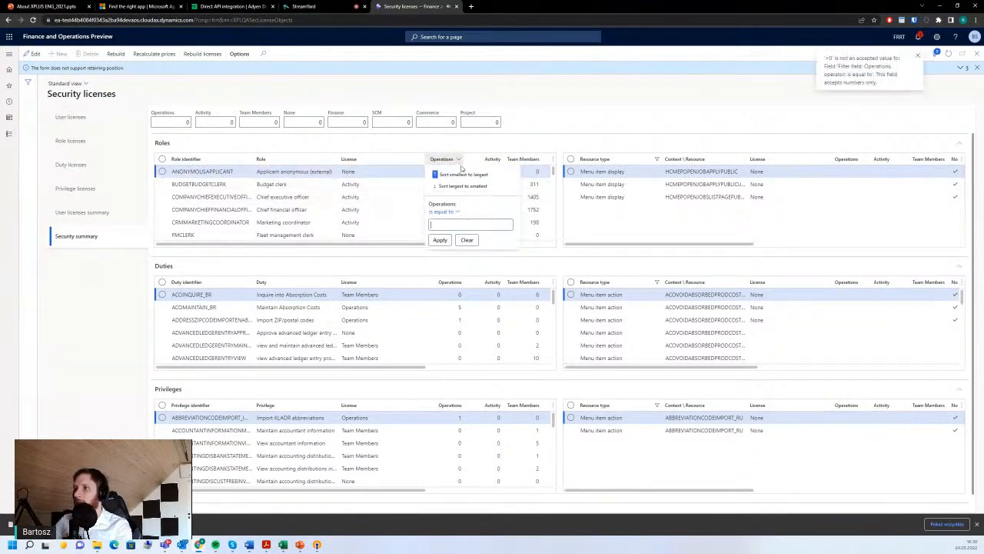
left_click(454, 216)
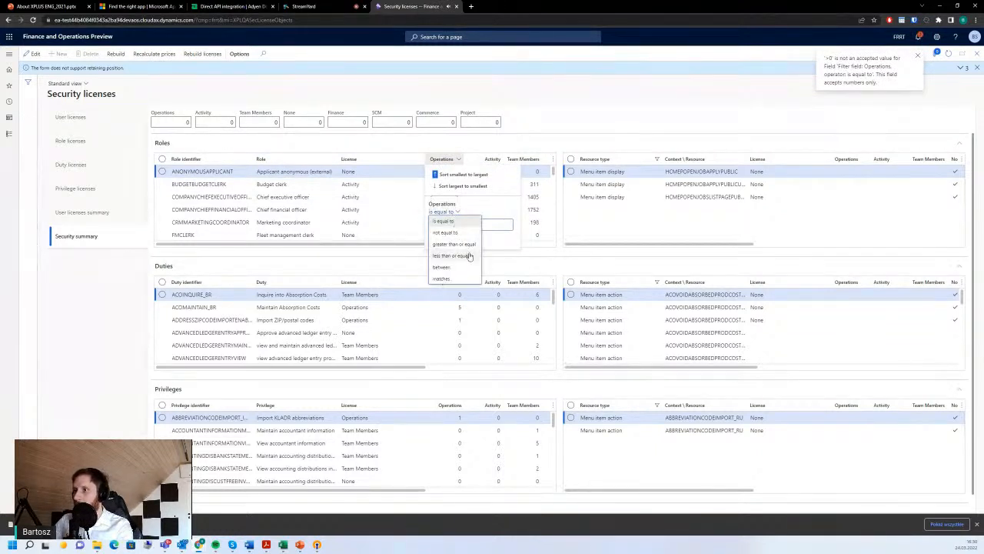
left_click(462, 244)
left_click(461, 212)
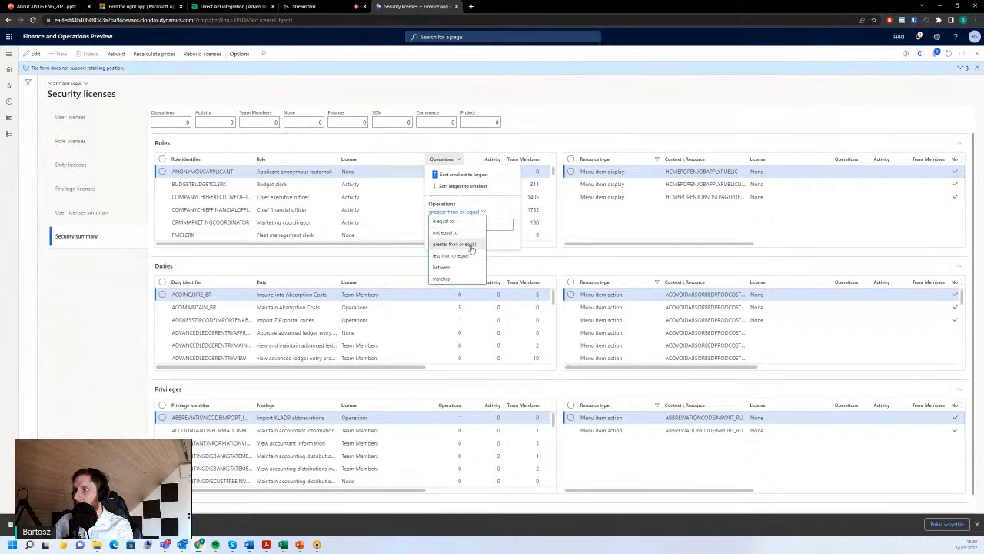
left_click(449, 244)
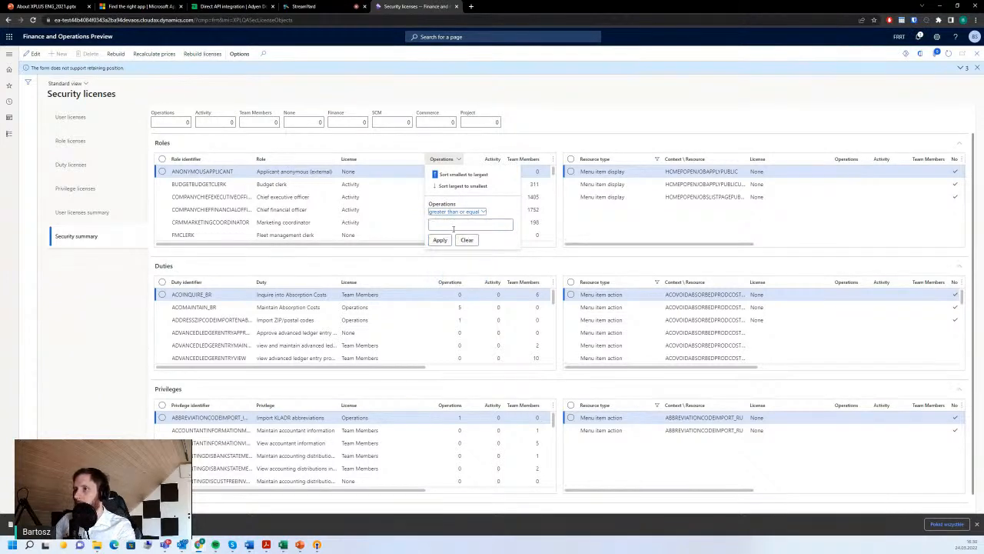
left_click(441, 240)
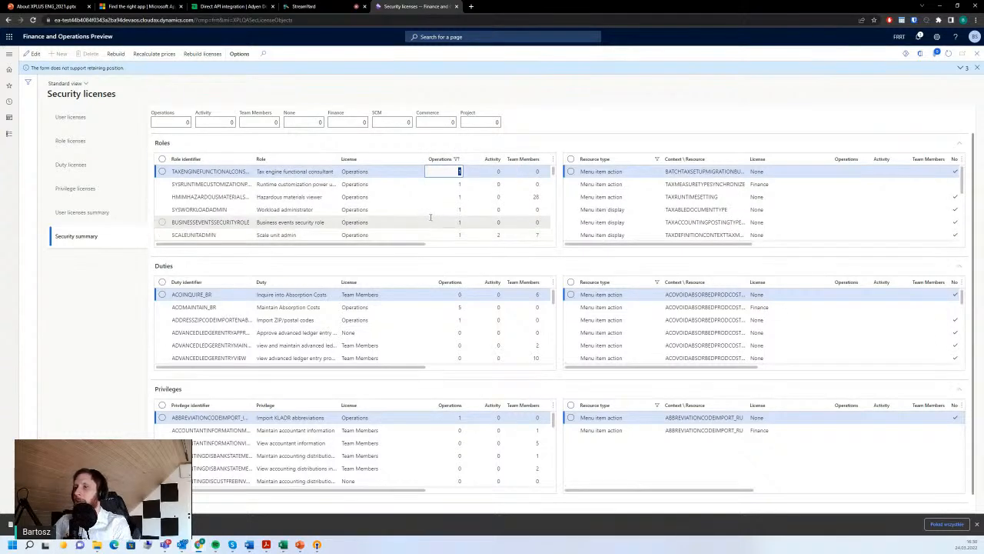
scroll(442, 211, "up", 5)
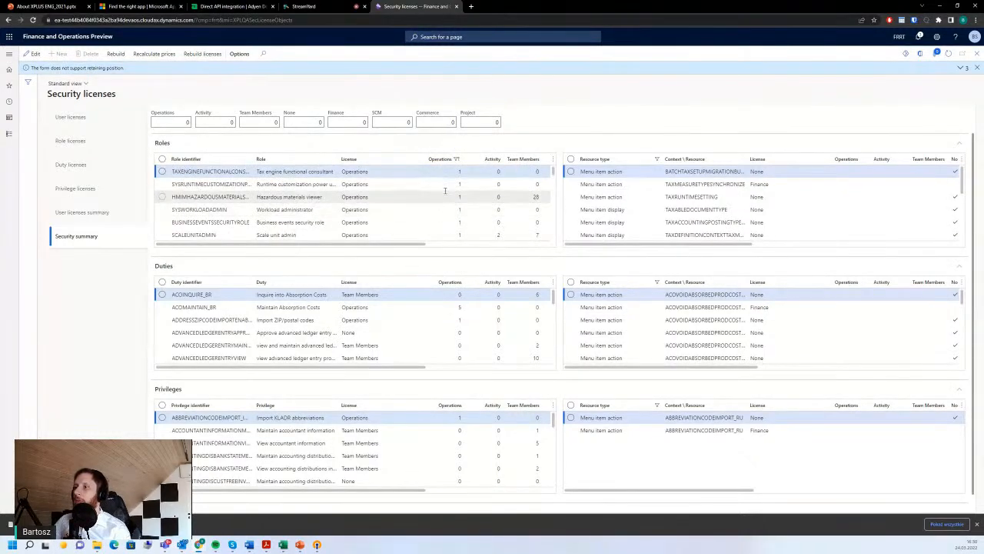
scroll(425, 227, "down", 10)
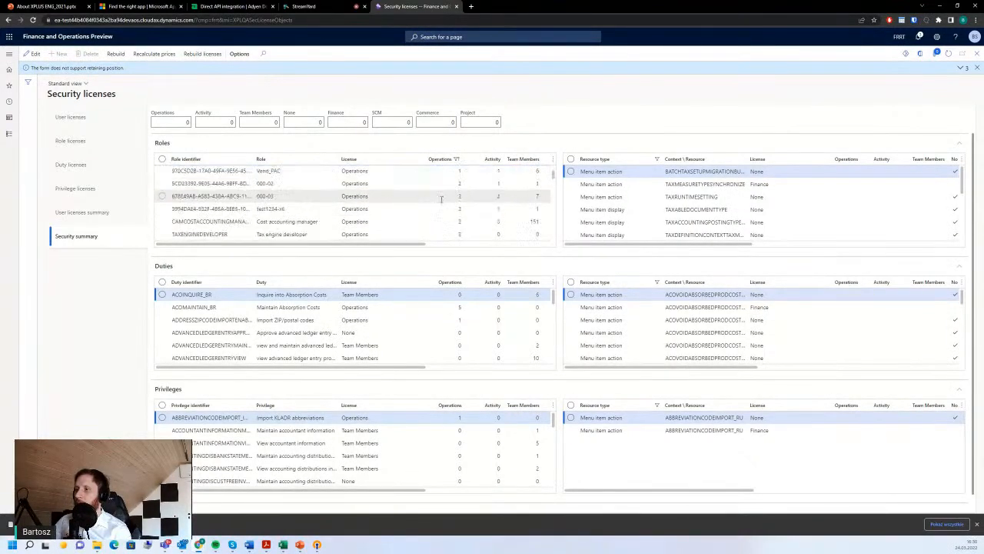
scroll(442, 209, "down", 8)
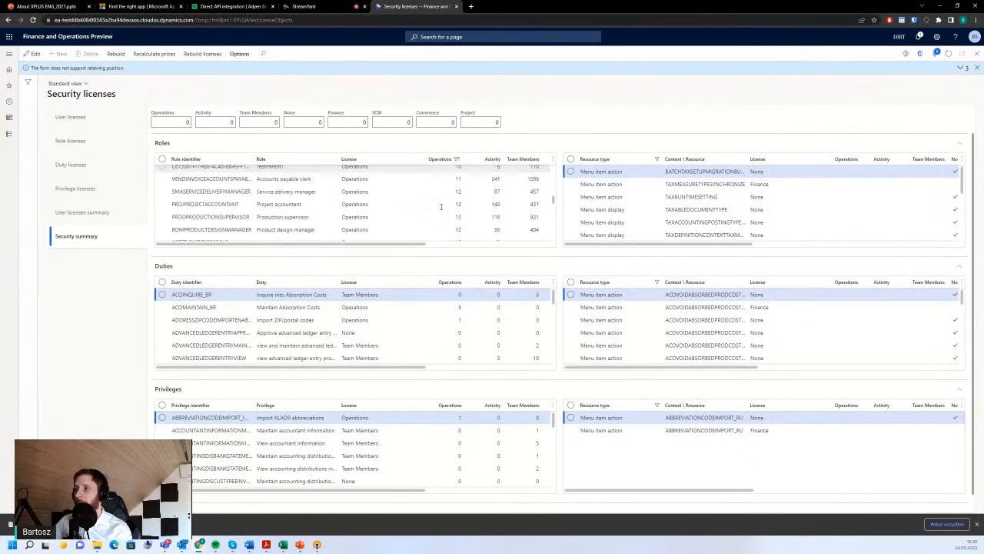
scroll(438, 210, "down", 5)
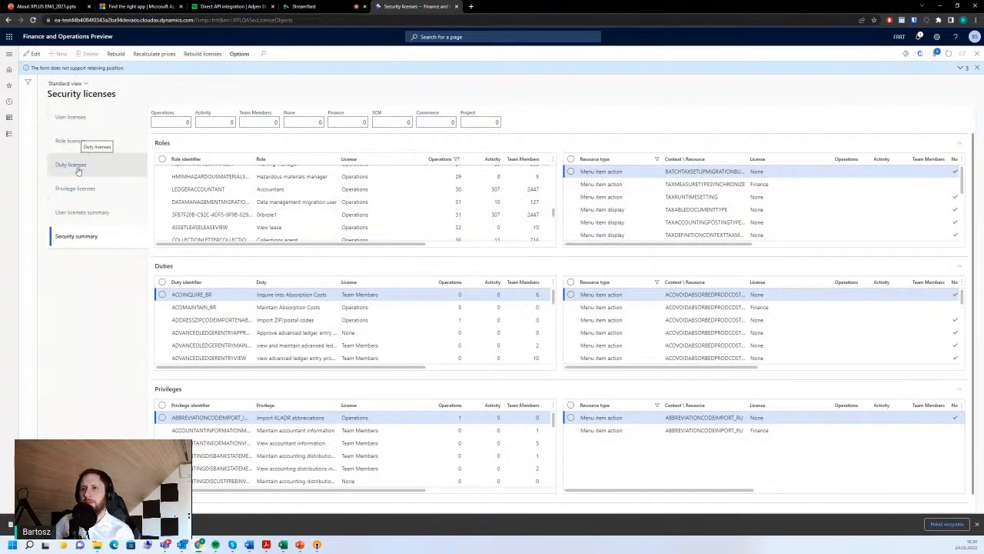
- Open Security analysis of the XPLUS Security Setup Wizard and show the users security objects
left_click(9, 133)
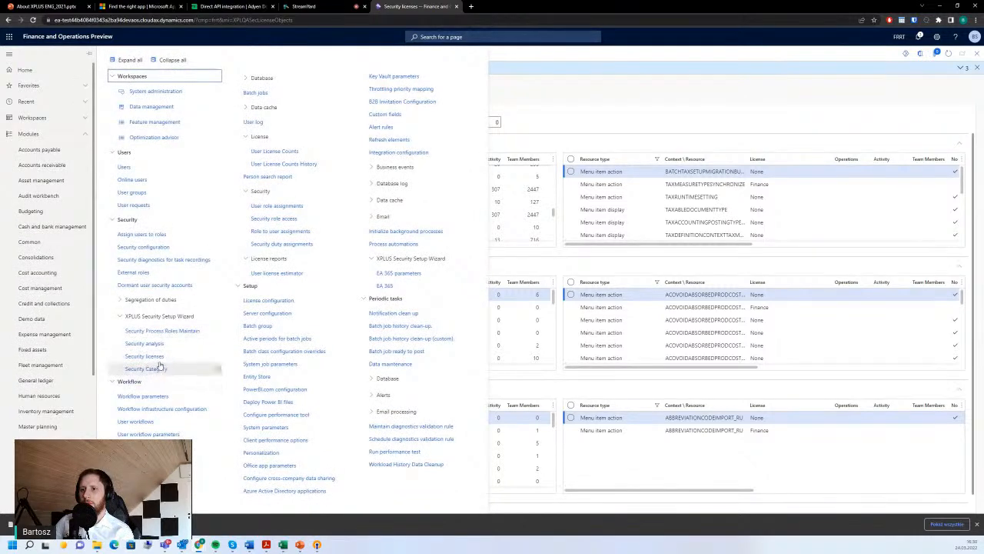
left_click(145, 344)
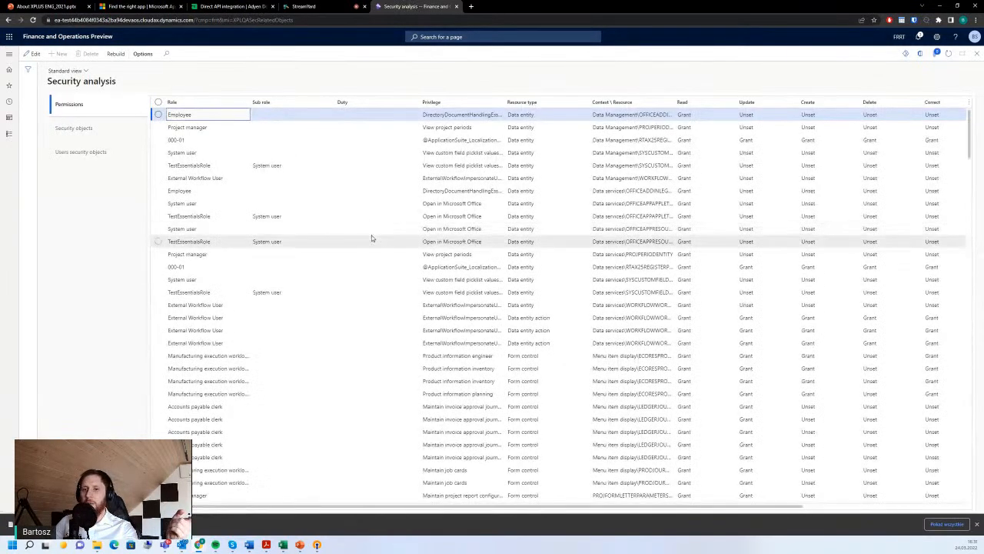
left_click(72, 153)
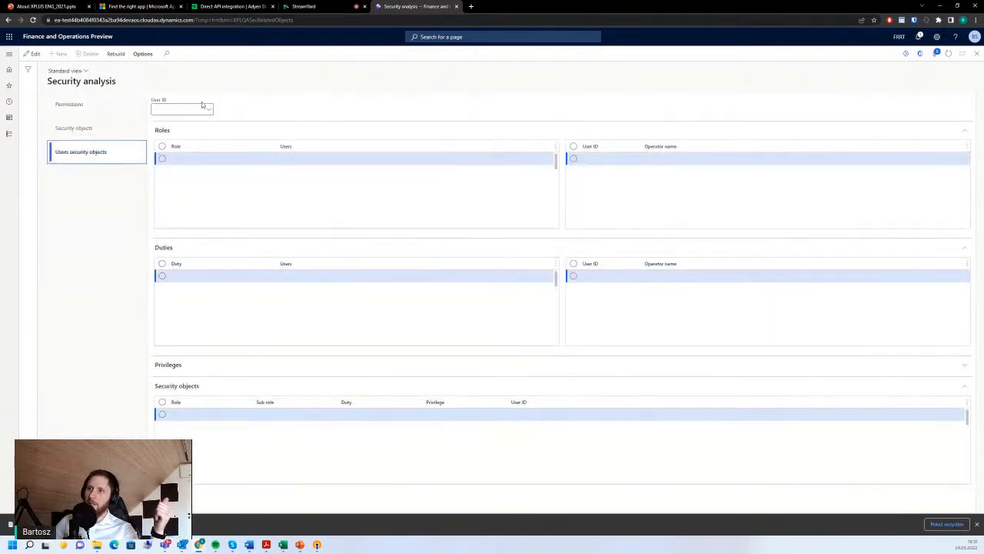
- Limit the analysis to the fifth user in the User ID lookup and select the Accounts payable manager role to see its assigned users
left_click(204, 109)
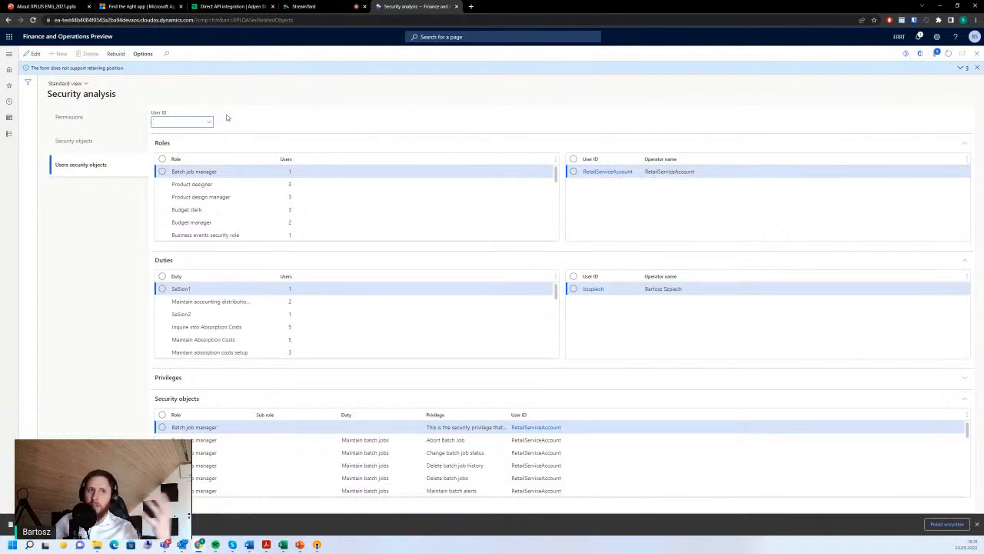
left_click(208, 123)
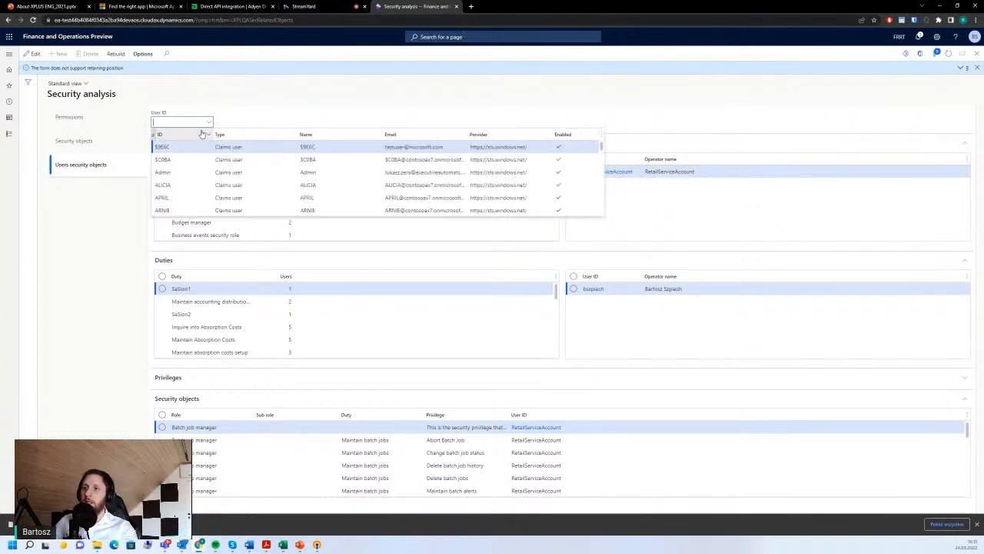
left_click(162, 198)
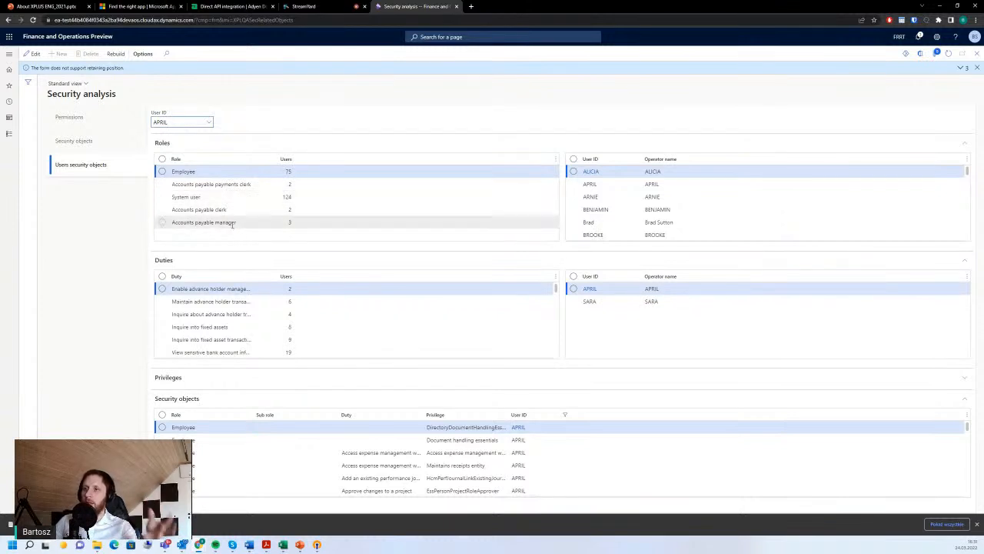
left_click(230, 223)
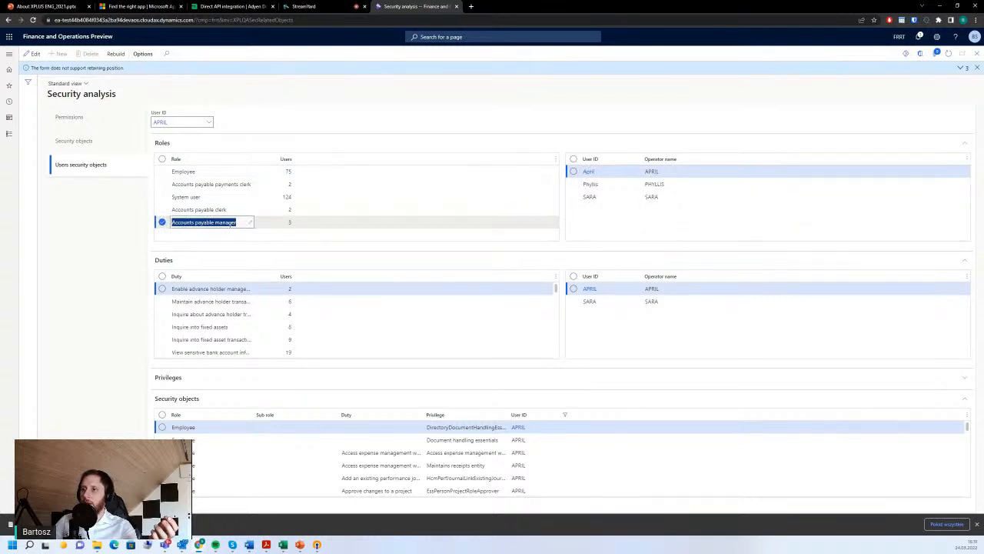
left_click(600, 170)
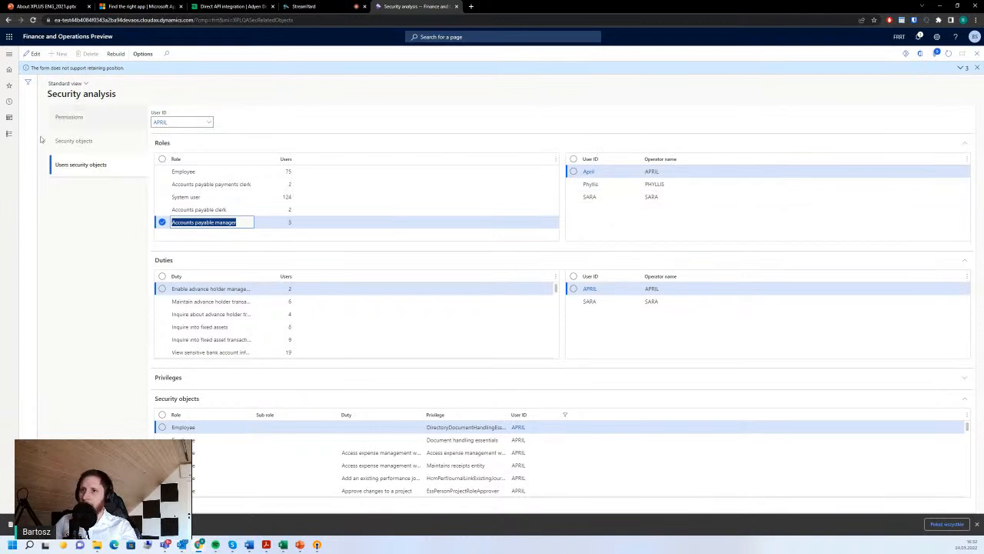
- Open Security Process Roles Maintain, load the Webinar Q&A hierarchy, and expand and select its Sales Department entry
left_click(10, 136)
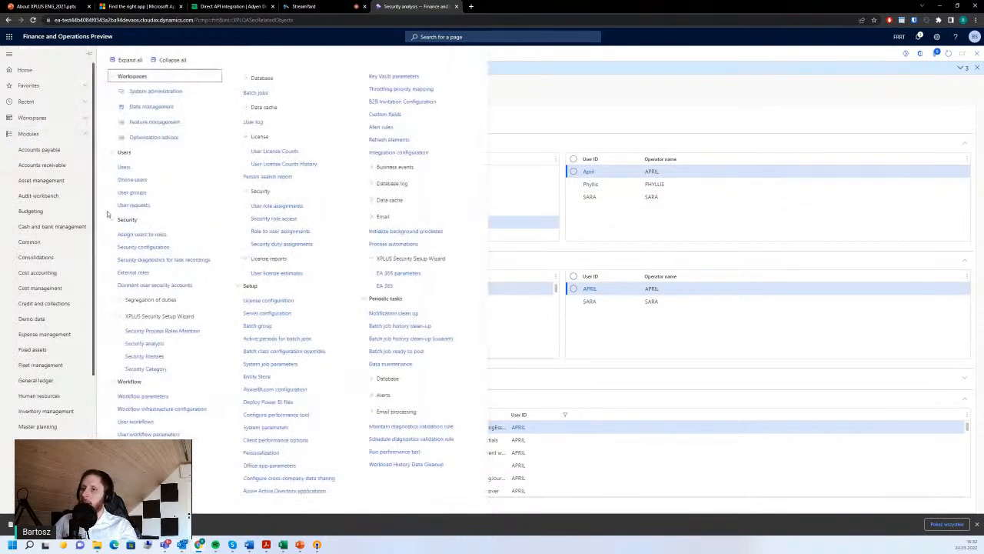
left_click(184, 333)
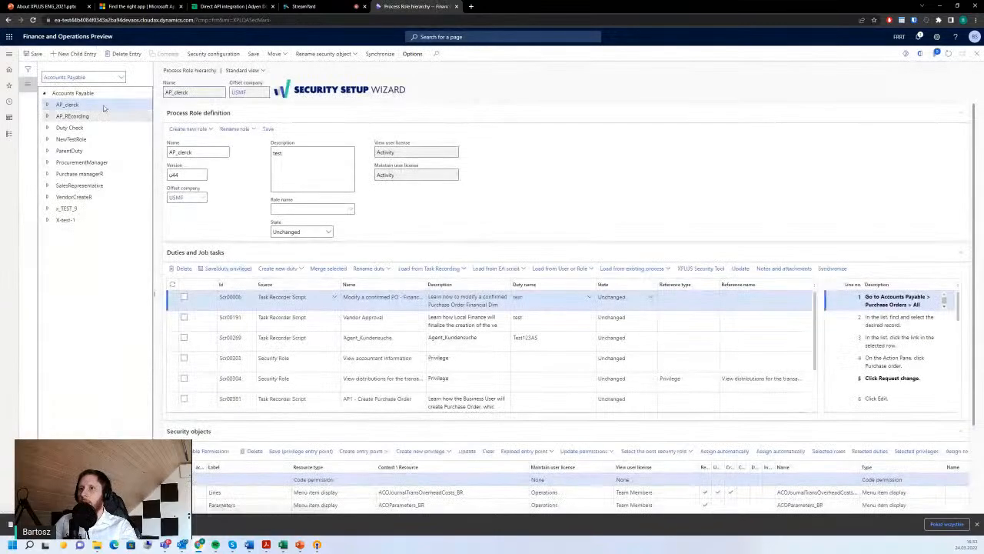
scroll(82, 153, "down", 3)
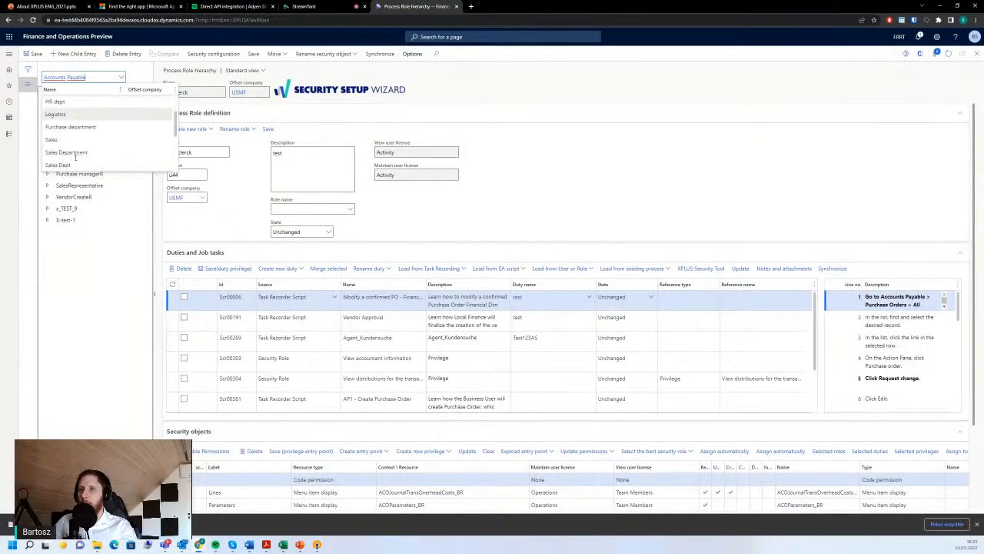
left_click(88, 170)
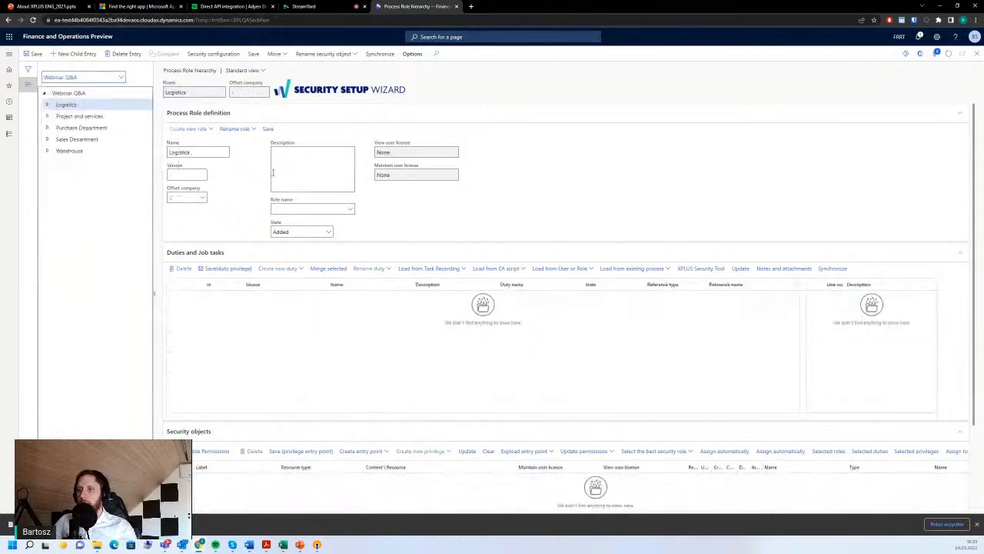
left_click(46, 140)
left_click(80, 139)
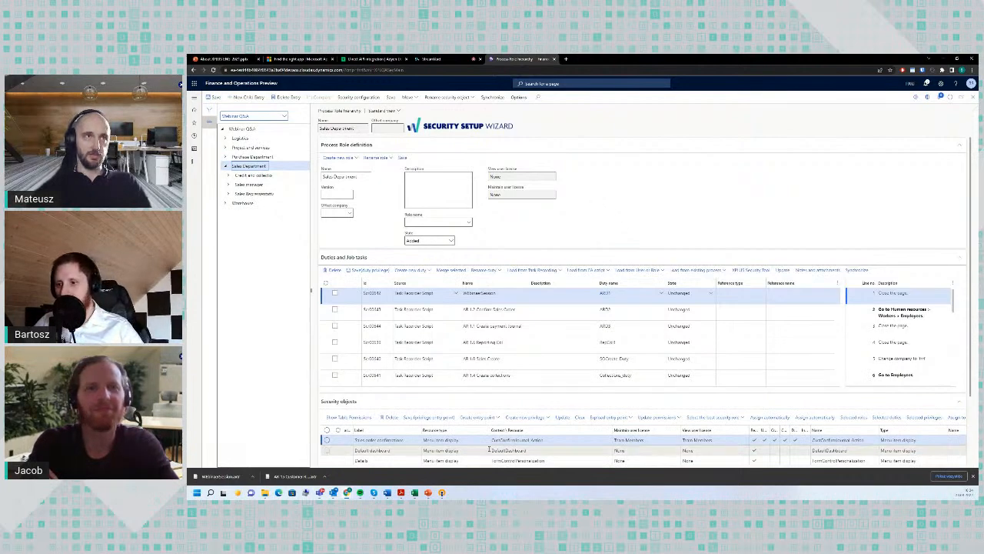
- Switch to the StreamYard page and detach it from the browser window
left_click(434, 58)
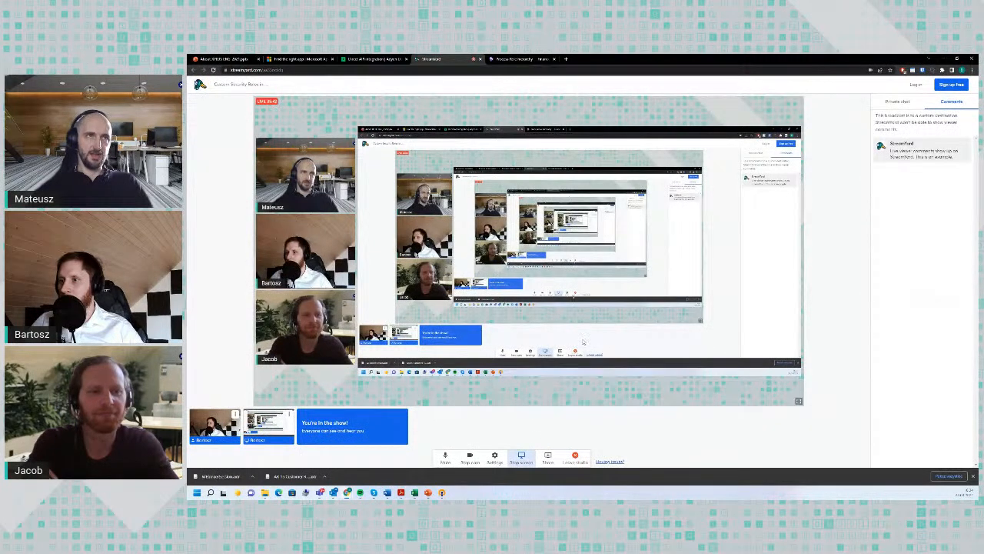
left_click_drag(455, 59, 189, 331)
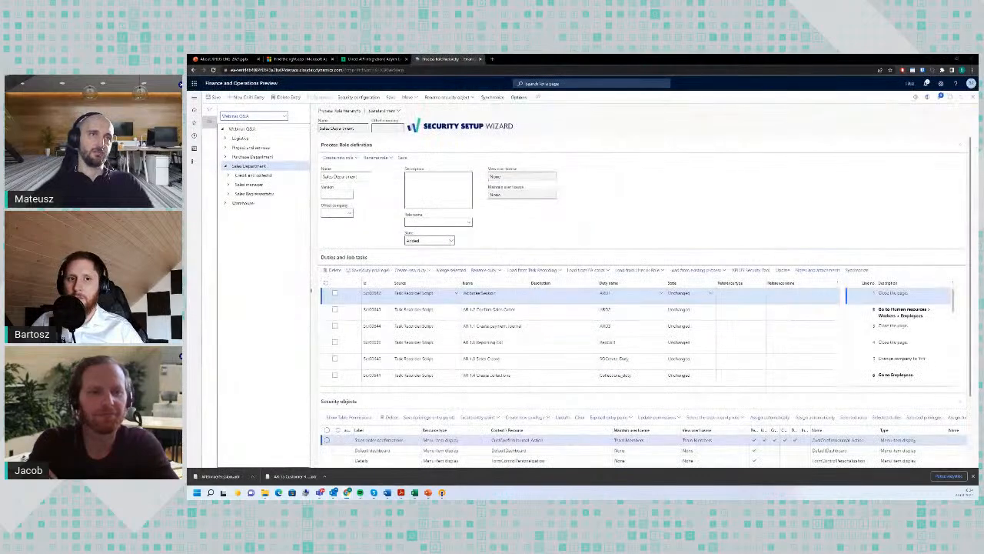